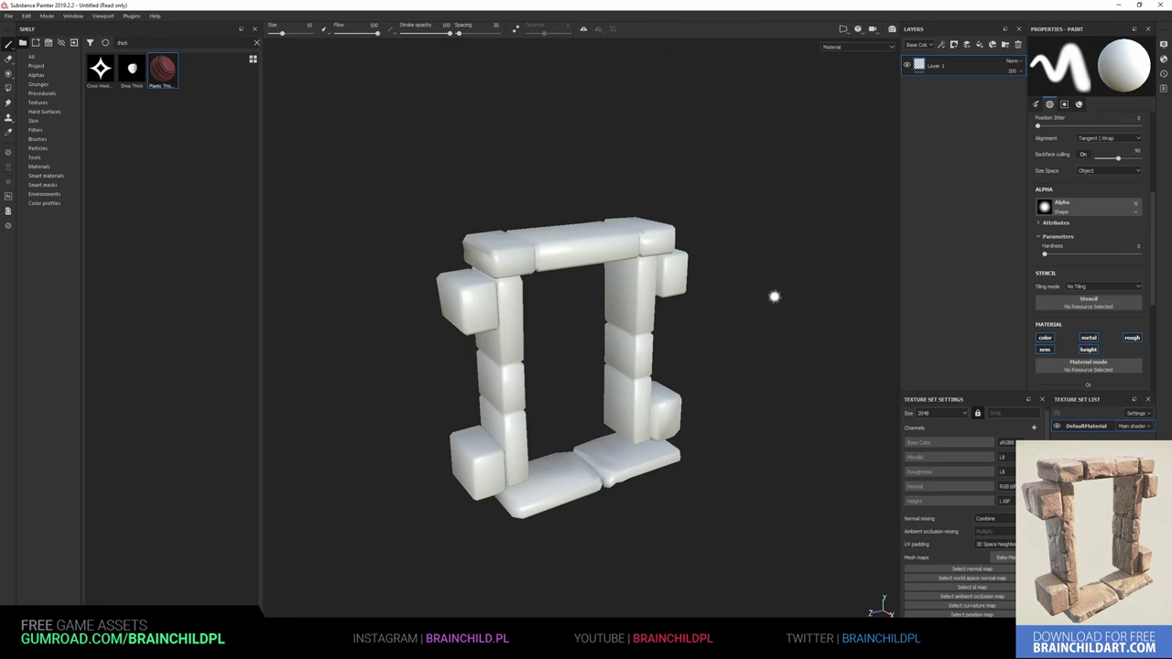
# Set the bake options: Ignore Backface, suffixes _HP/_LP, 2x2 subsampling, and Match By Mesh Name
pyautogui.click(1004, 557)
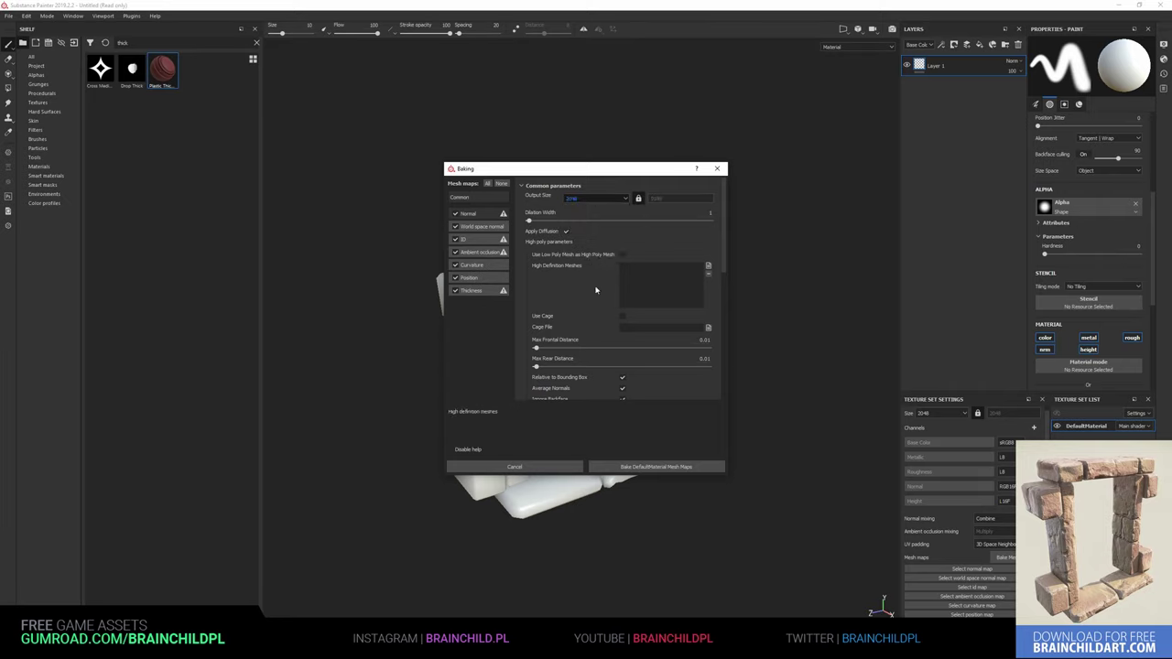
pyautogui.scroll(-3, 621, 342)
pyautogui.click(622, 343)
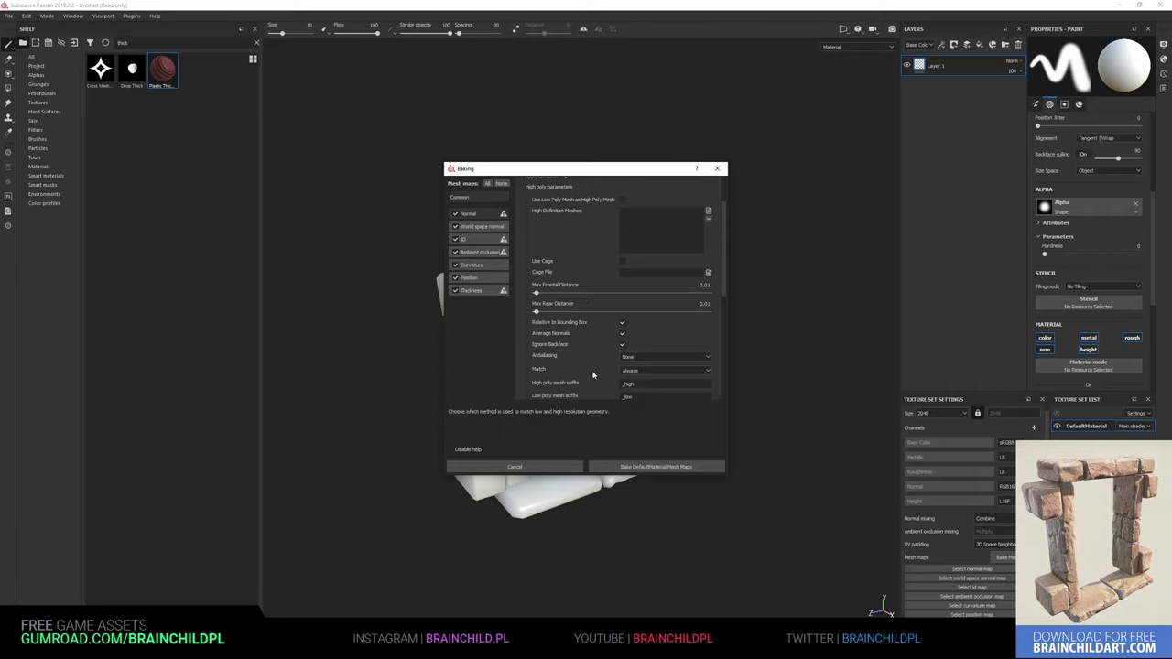
pyautogui.write('_HP')
pyautogui.press('Tab')
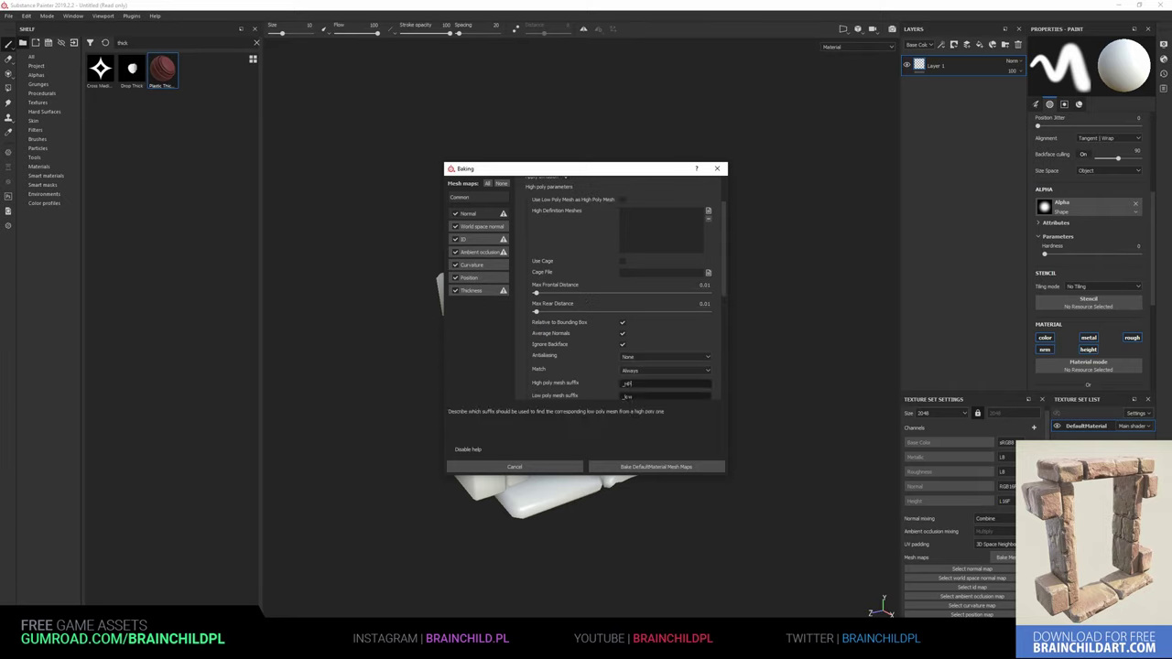
pyautogui.write('_LP')
pyautogui.click(648, 357)
pyautogui.click(650, 365)
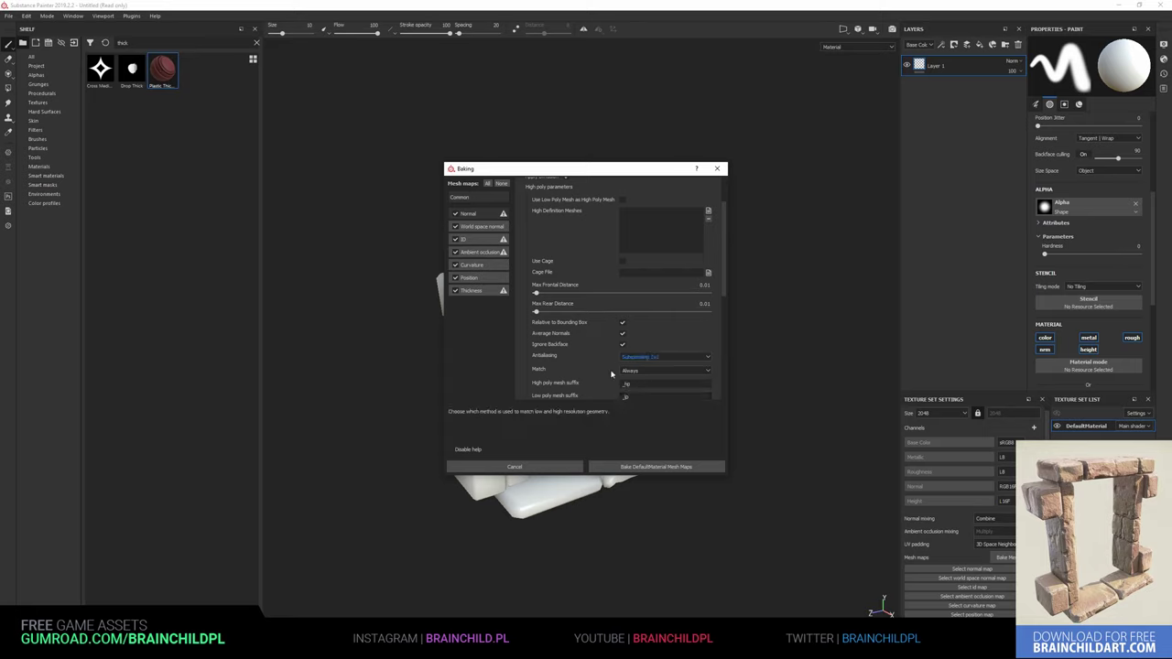
pyautogui.click(659, 370)
pyautogui.click(659, 385)
pyautogui.scroll(2, 722, 239)
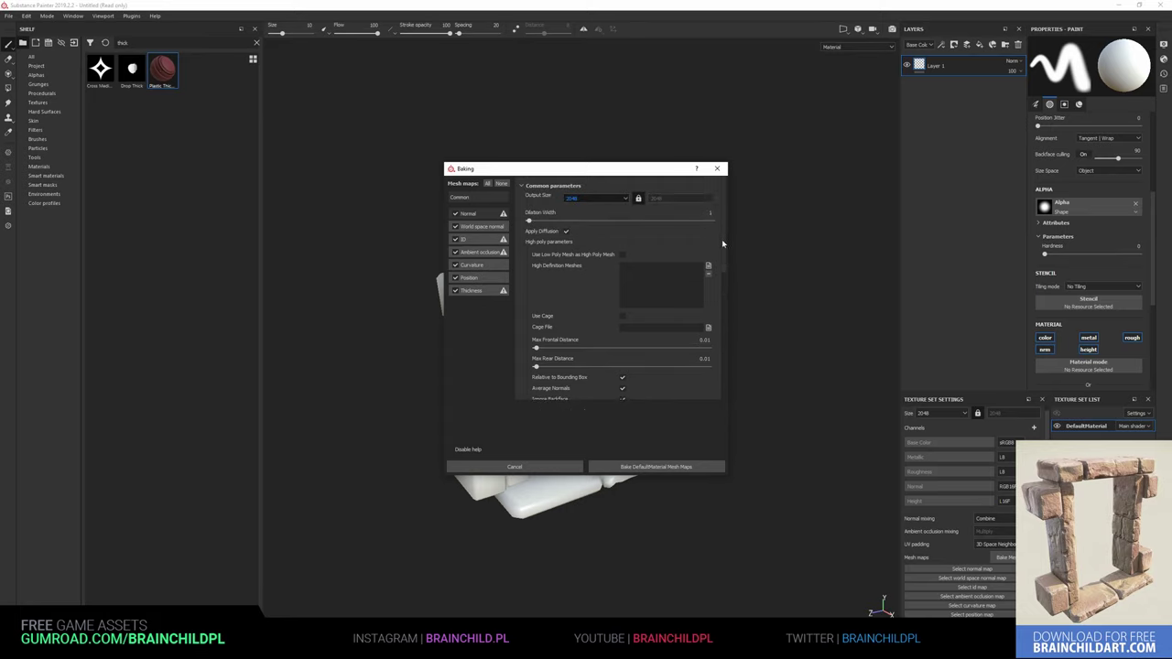
# Add the stoneElements high-poly mesh as the source and bake the mesh maps
pyautogui.click(604, 466)
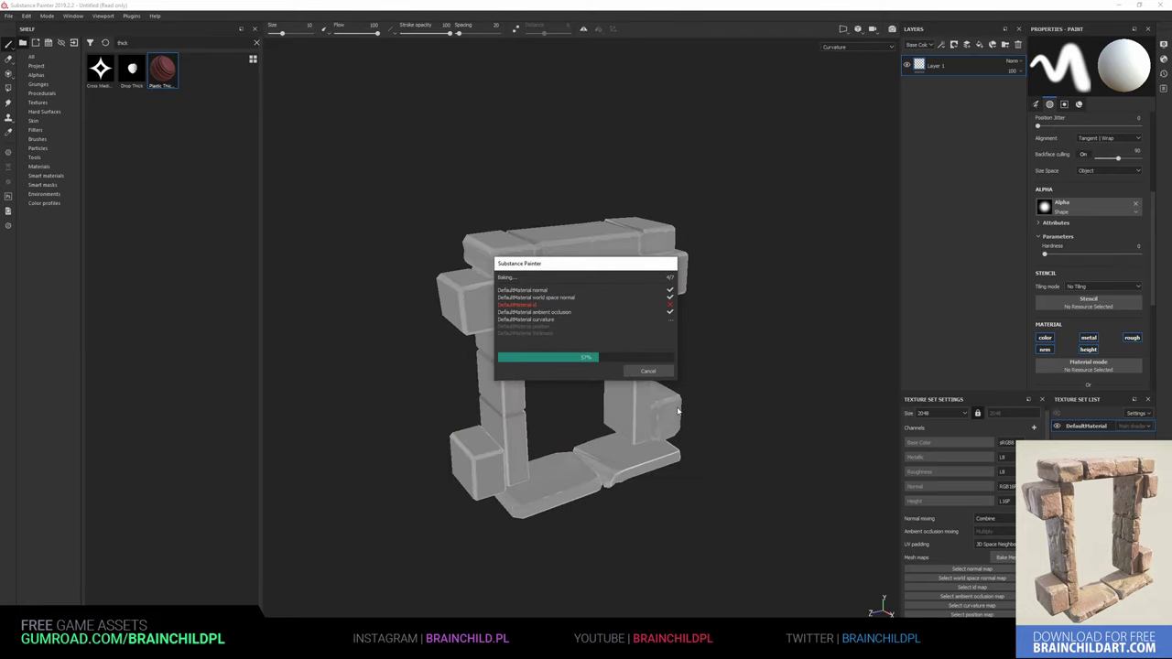
pyautogui.click(708, 266)
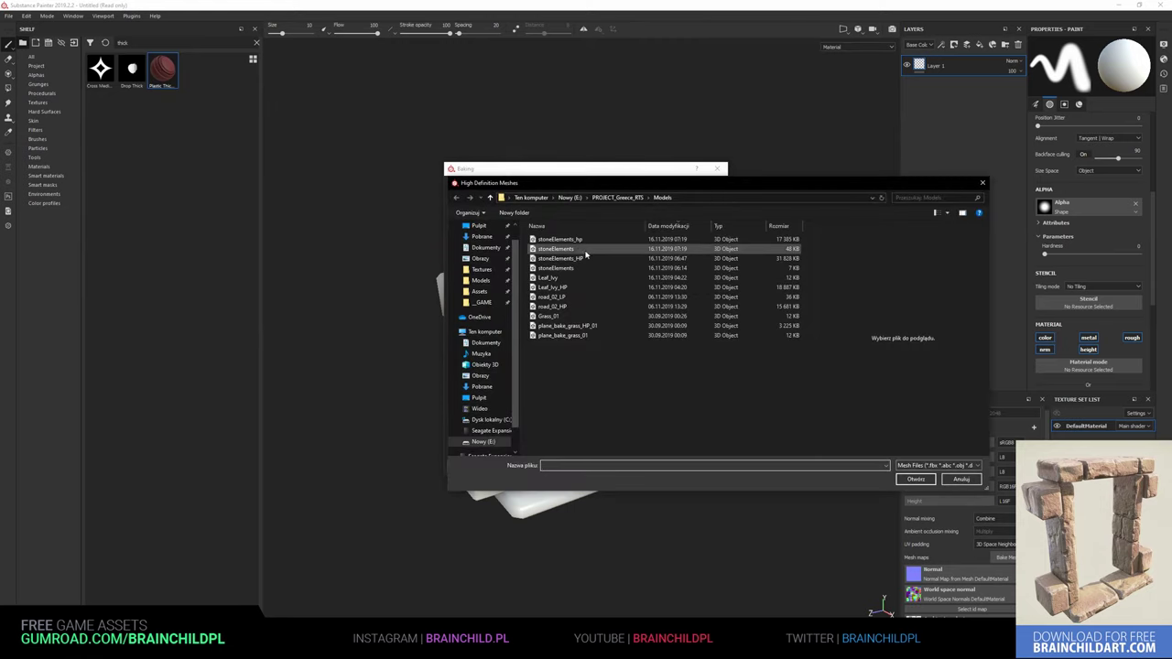
pyautogui.doubleClick(540, 249)
pyautogui.click(655, 467)
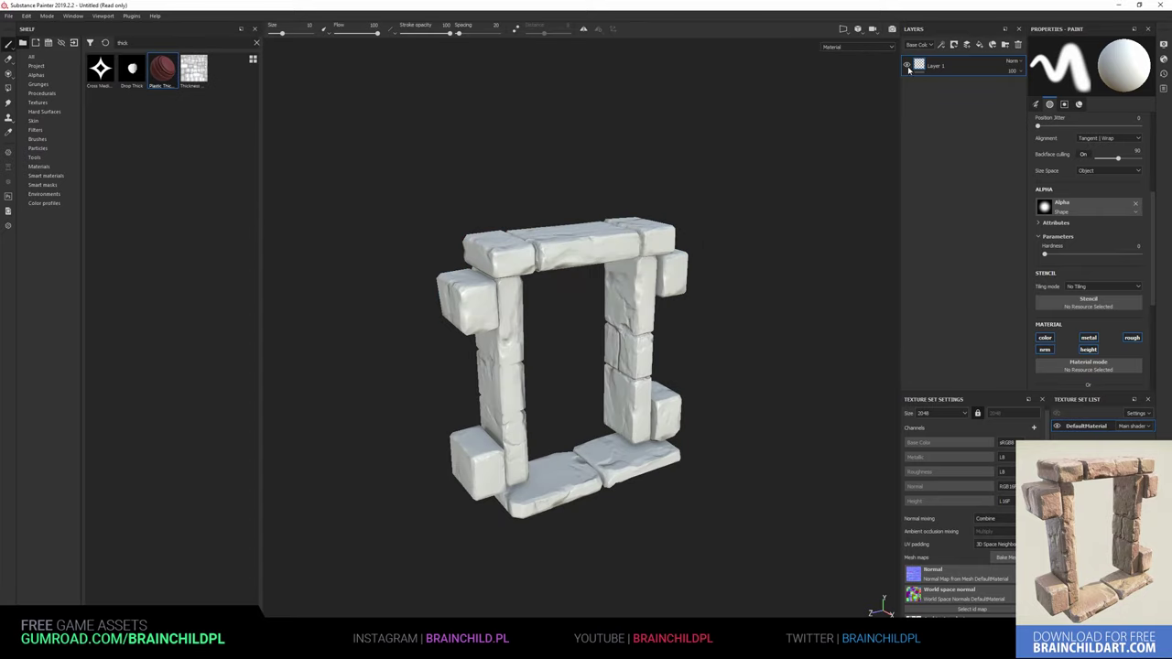
# Orbit the doorway to a frontal, slightly top-down view and add a fill layer above Layer 1
pyautogui.moveTo(776, 219)
pyautogui.keyDown('alt'); pyautogui.mouseDown()
pyautogui.moveTo(691, 277)
pyautogui.moveTo(811, 248)
pyautogui.moveTo(876, 201)
pyautogui.moveTo(876, 212)
pyautogui.moveTo(762, 235)
pyautogui.moveTo(839, 244)
pyautogui.moveTo(837, 259)
pyautogui.moveTo(735, 317)
pyautogui.moveTo(790, 264)
pyautogui.moveTo(754, 288)
pyautogui.mouseUp(); pyautogui.keyUp('alt')
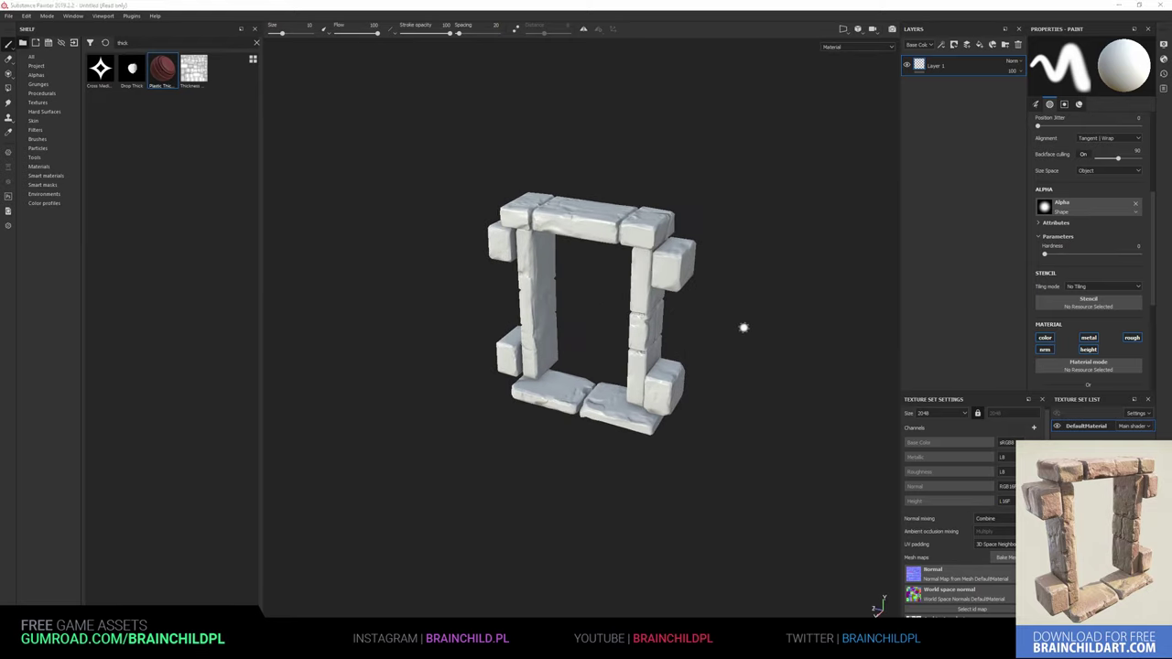
pyautogui.moveTo(744, 328)
pyautogui.keyDown('alt'); pyautogui.mouseDown()
pyautogui.moveTo(806, 311)
pyautogui.moveTo(766, 321)
pyautogui.moveTo(791, 309)
pyautogui.moveTo(759, 280)
pyautogui.moveTo(788, 342)
pyautogui.moveTo(813, 294)
pyautogui.moveTo(801, 290)
pyautogui.mouseUp(); pyautogui.keyUp('alt')
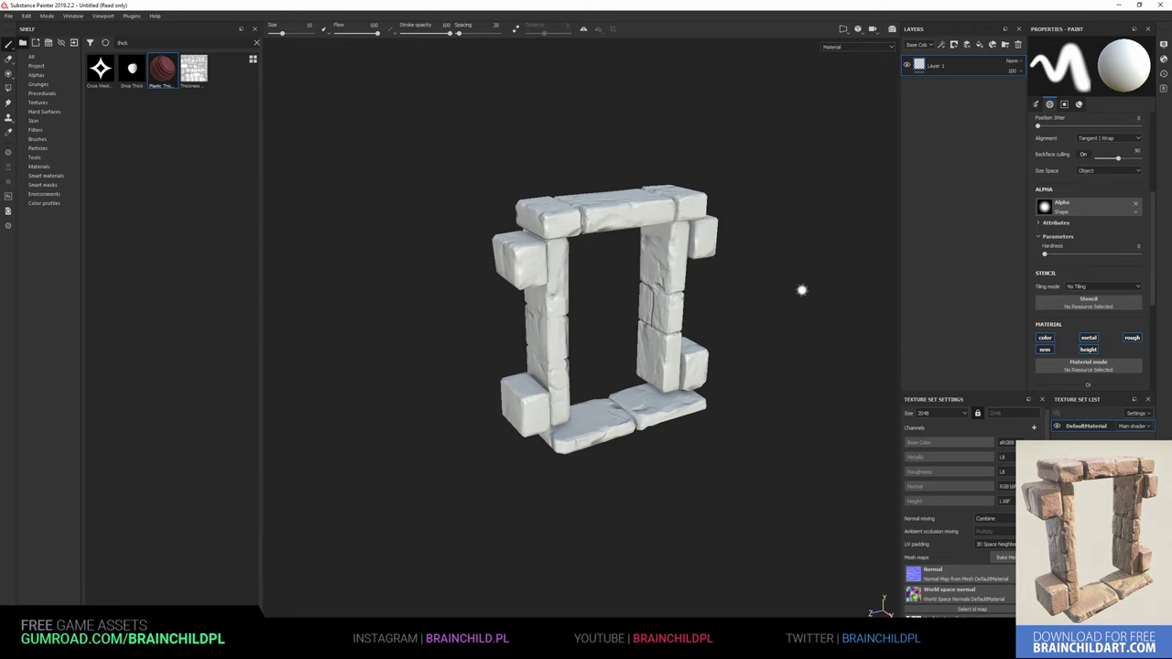
pyautogui.click(978, 43)
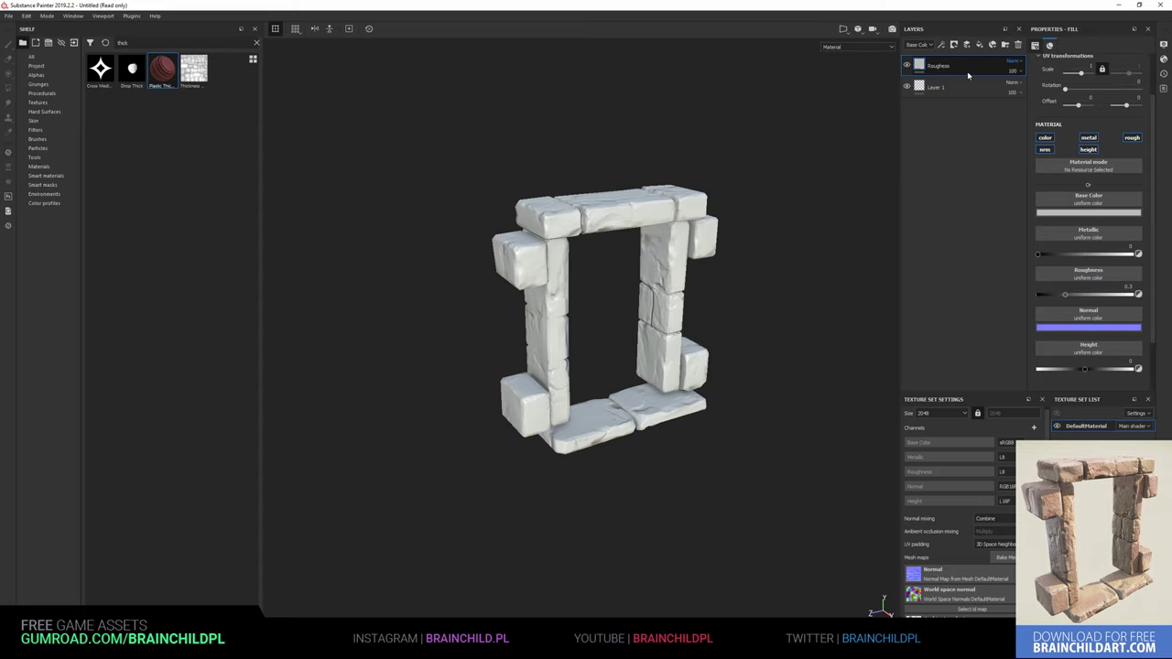
# Add a new fill layer with its normal and height channels disabled
pyautogui.click(978, 45)
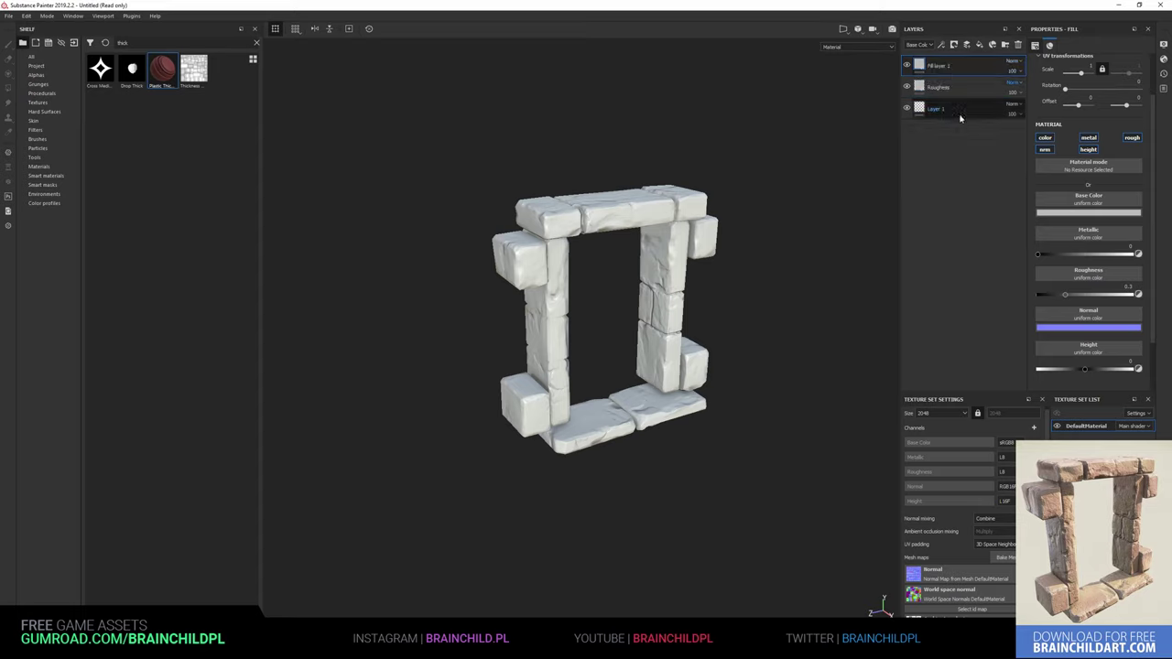
pyautogui.click(1044, 149)
pyautogui.click(1085, 149)
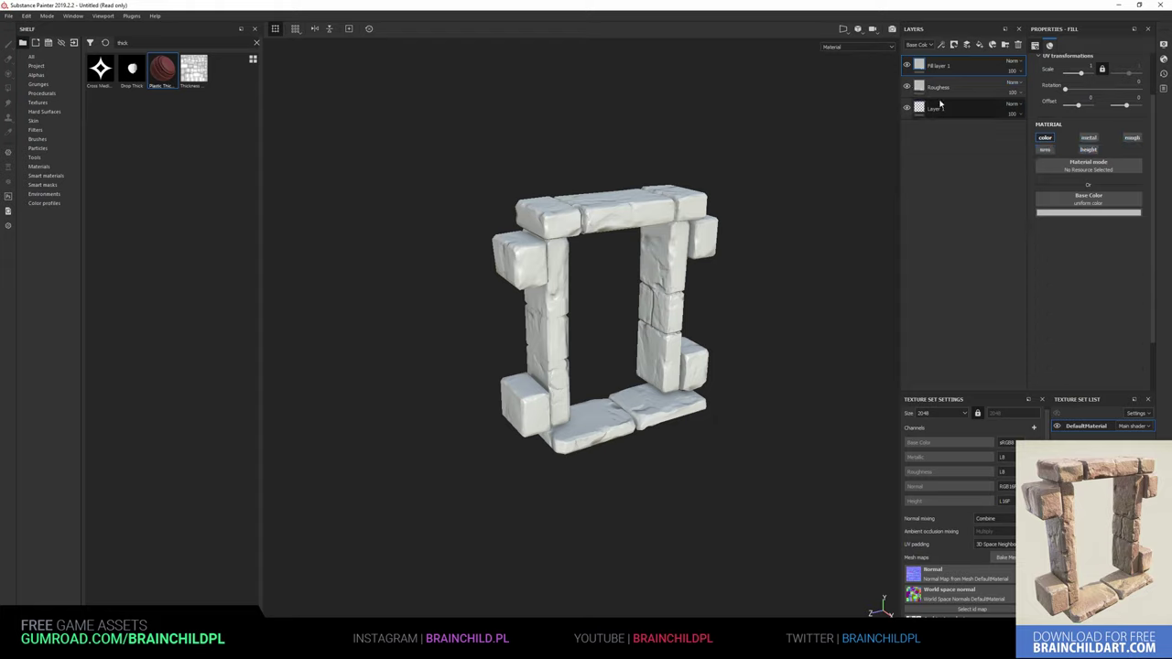
# Give Fill layer 1 a white mask driven by a Curvature generator, then add Fill layer 2
pyautogui.click(967, 46)
pyautogui.click(934, 76)
pyautogui.rightClick(934, 77)
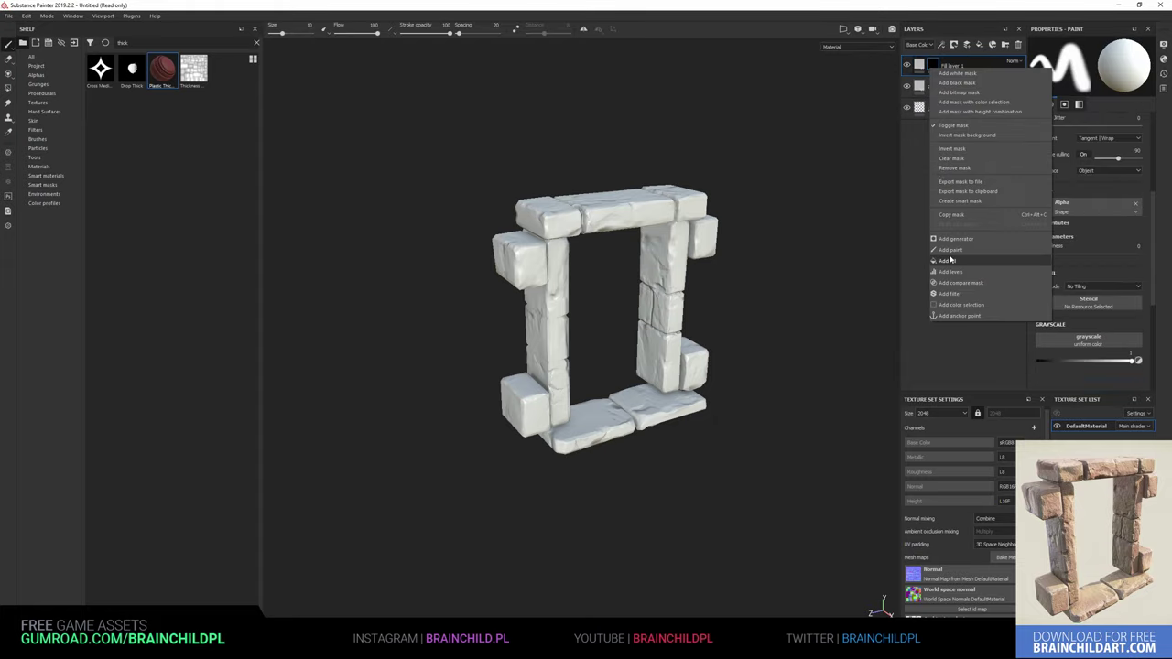
pyautogui.click(943, 125)
pyautogui.rightClick(932, 64)
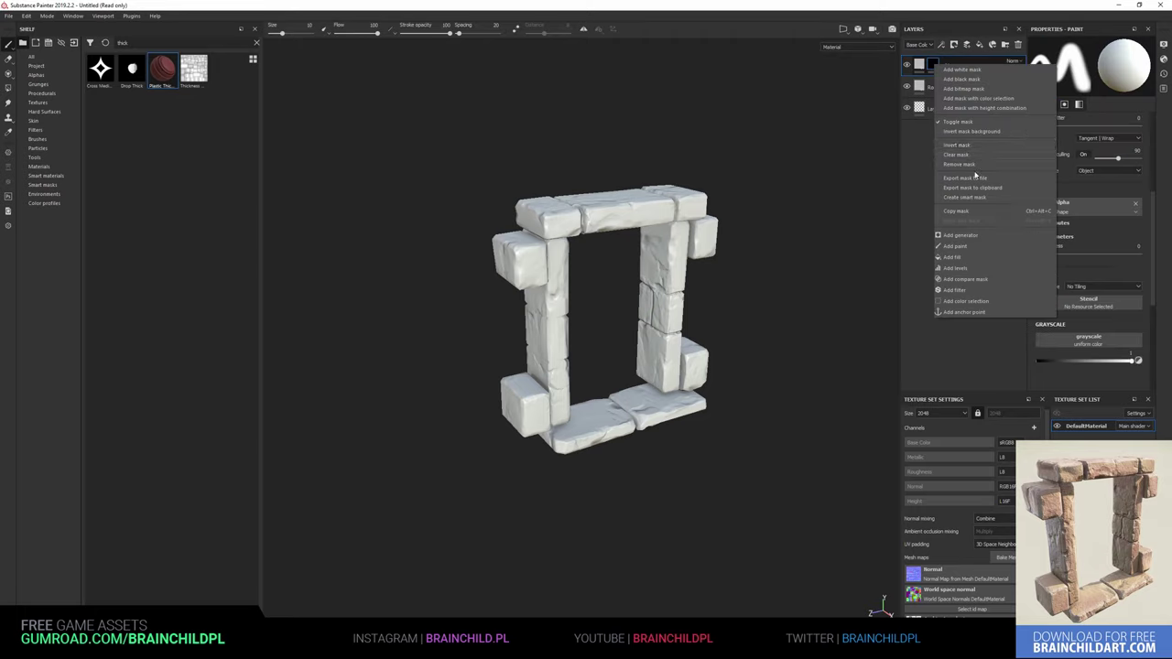
pyautogui.click(952, 146)
pyautogui.click(1090, 62)
pyautogui.click(949, 158)
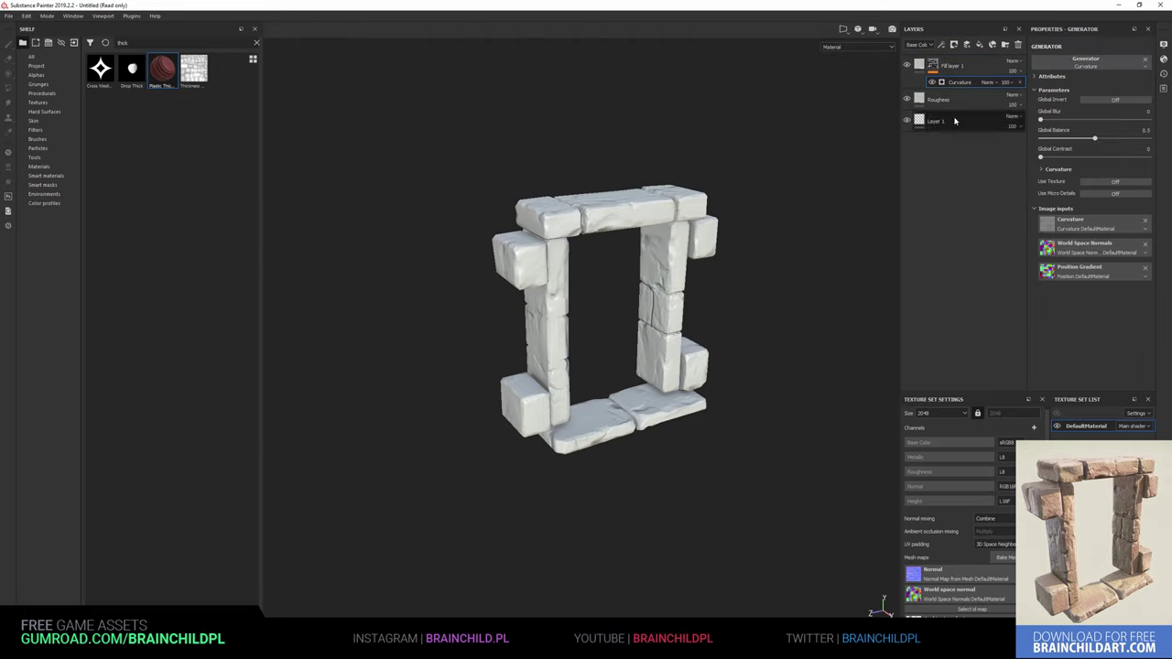
pyautogui.click(952, 44)
# Set Fill layer 2's base colour to a very dark, desaturated grey
pyautogui.click(1088, 213)
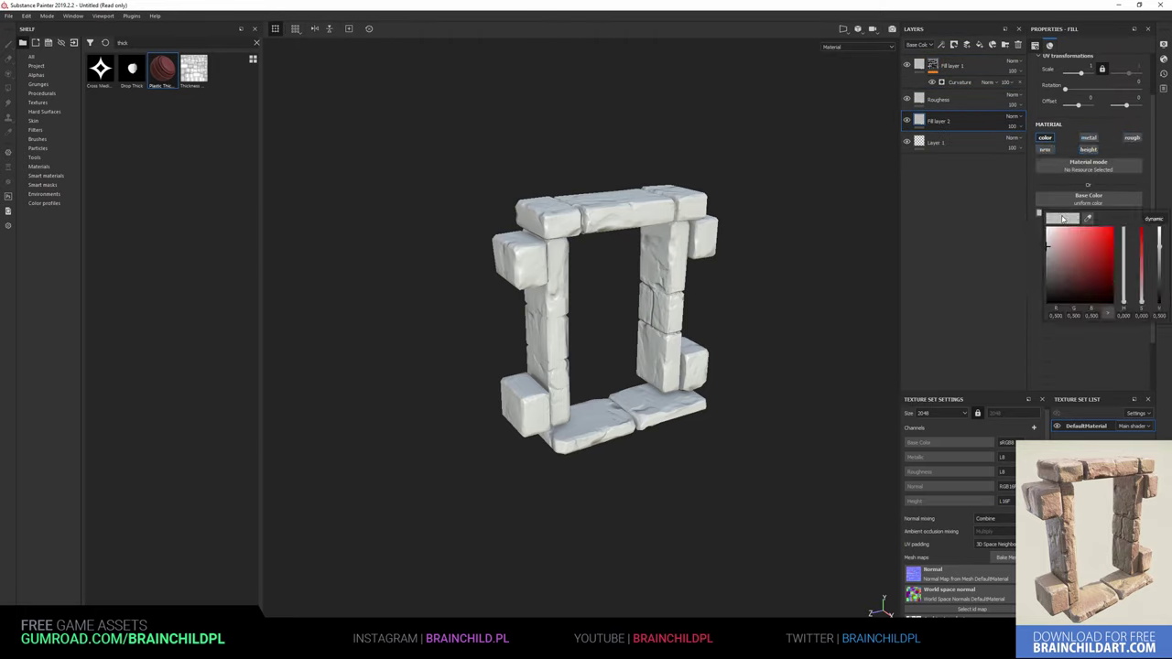
pyautogui.moveTo(1124, 302); pyautogui.dragTo(1126, 267)
pyautogui.click(1054, 283)
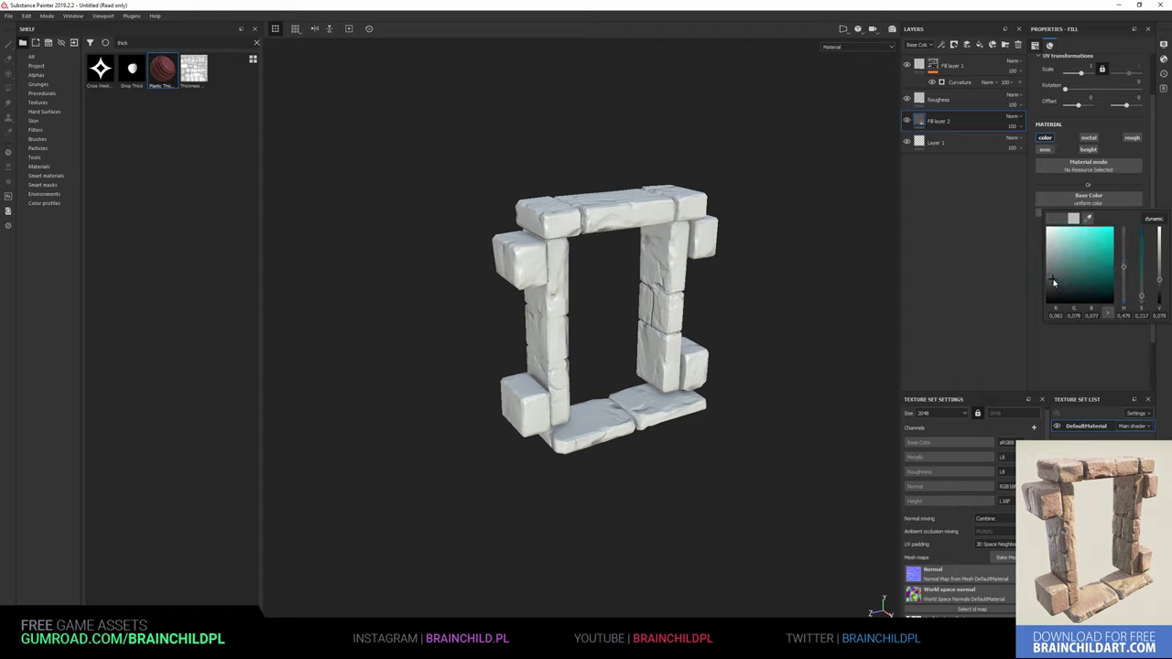
pyautogui.click(952, 122)
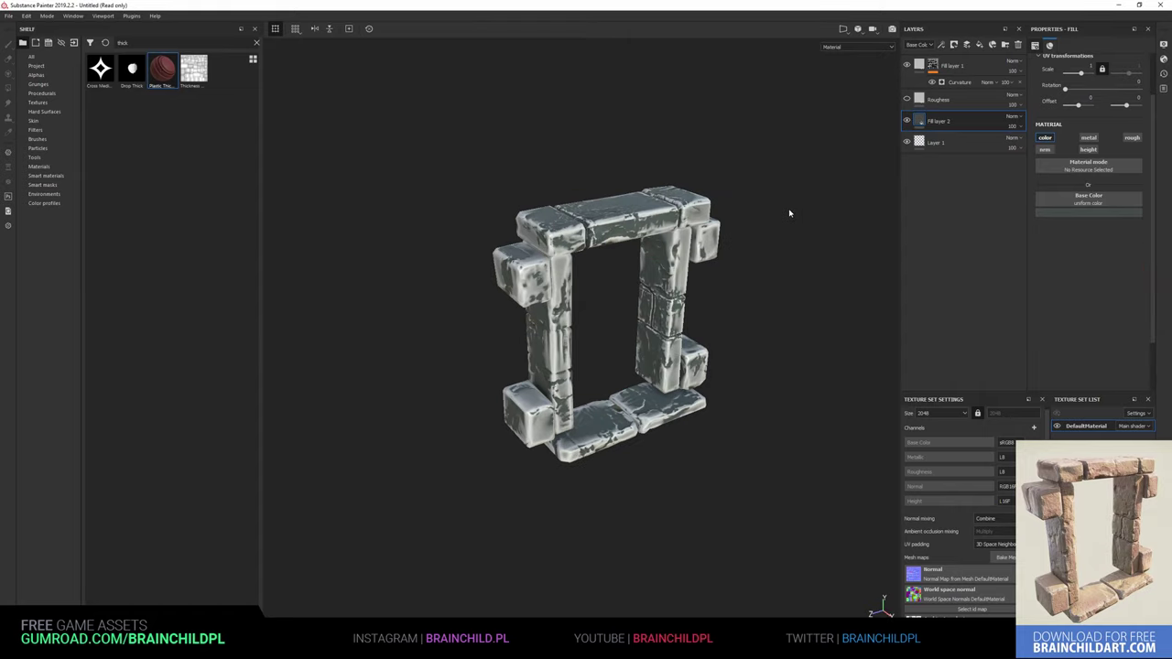
# Lower the Curvature generator's Global Balance to about 0.03 for thin edge highlights
pyautogui.keyDown('alt'); pyautogui.moveTo(777, 196); pyautogui.dragTo(781, 233); pyautogui.keyUp('alt')
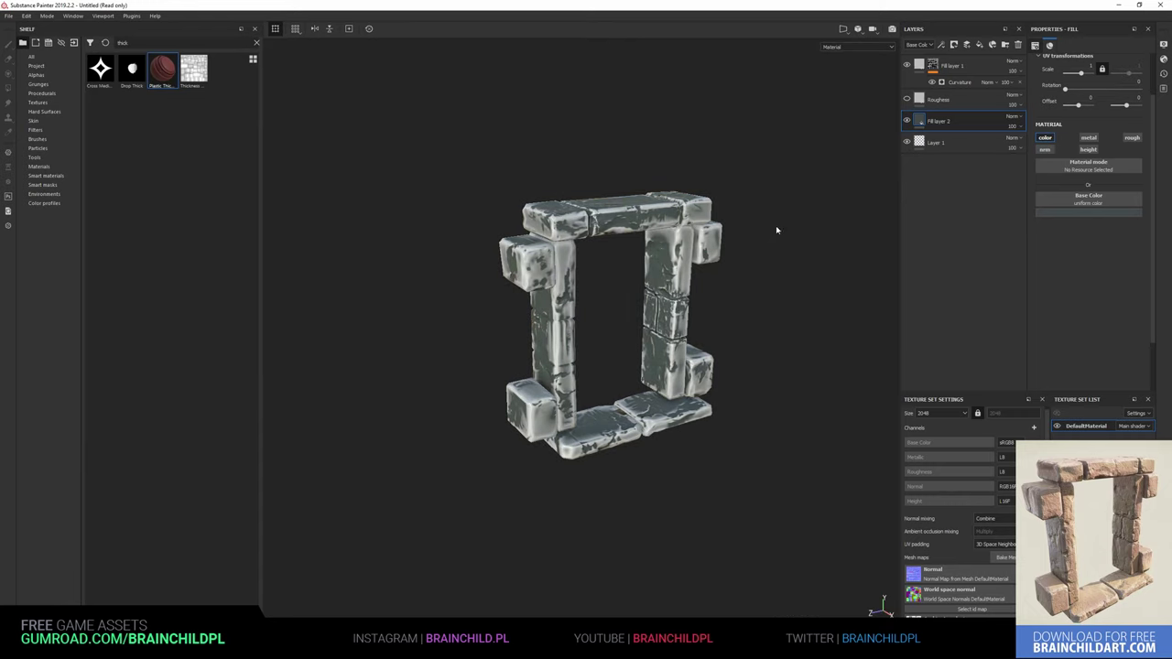
pyautogui.click(959, 82)
pyautogui.moveTo(1094, 138); pyautogui.dragTo(1049, 138)
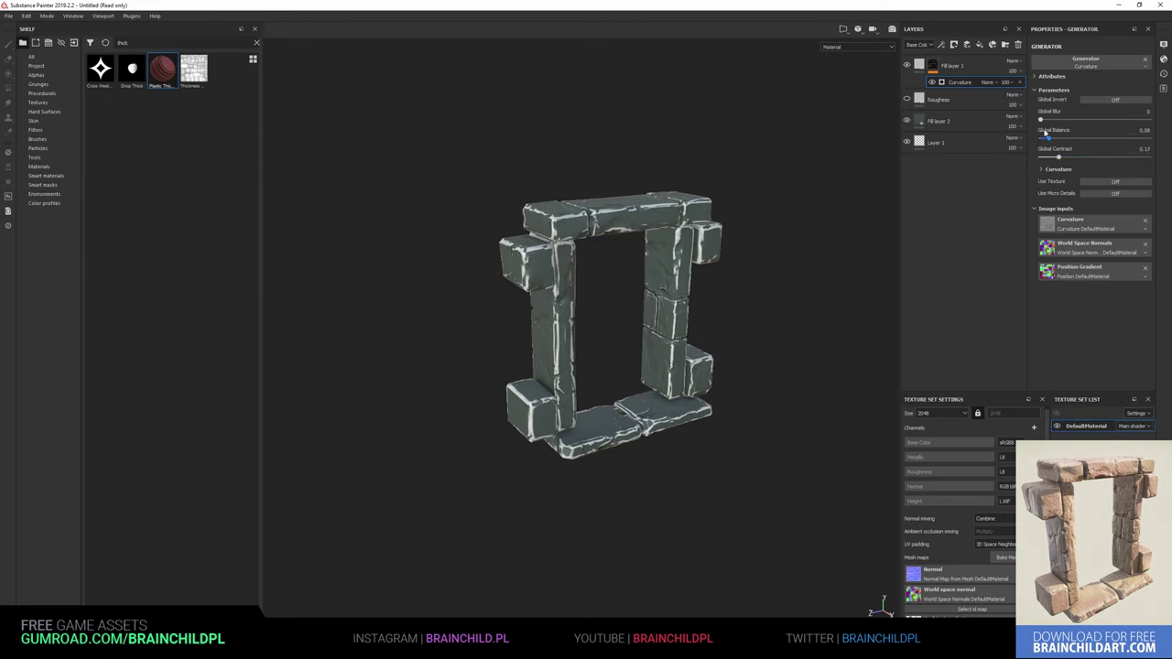
pyautogui.moveTo(1051, 139); pyautogui.dragTo(1043, 140)
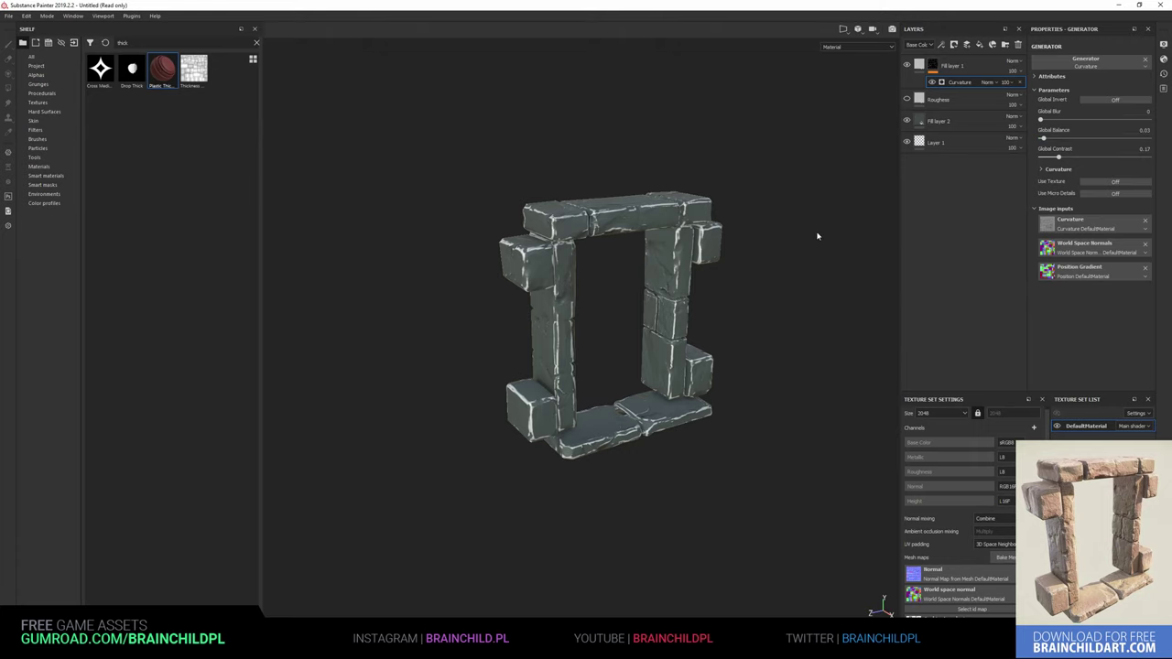
pyautogui.scroll(2, 821, 251)
pyautogui.moveTo(821, 250)
pyautogui.keyDown('alt'); pyautogui.mouseDown()
pyautogui.moveTo(818, 227)
pyautogui.moveTo(677, 223)
pyautogui.moveTo(827, 241)
pyautogui.moveTo(793, 224)
pyautogui.moveTo(798, 240)
pyautogui.mouseUp(); pyautogui.keyUp('alt')
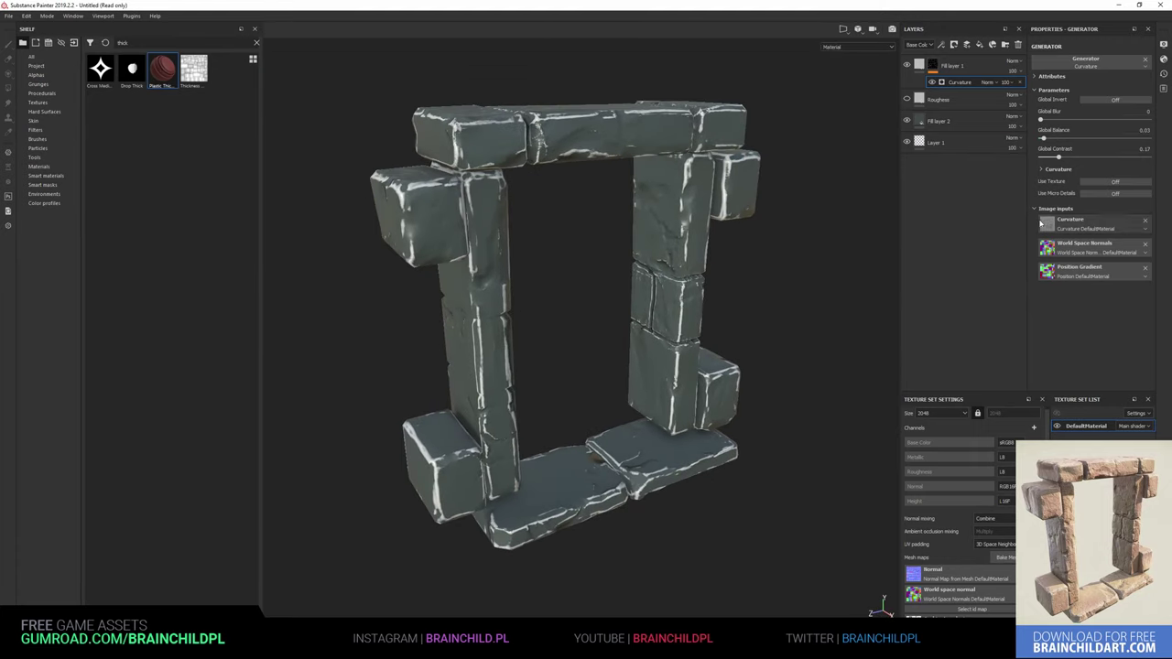
pyautogui.scroll(-3, 1014, 495)
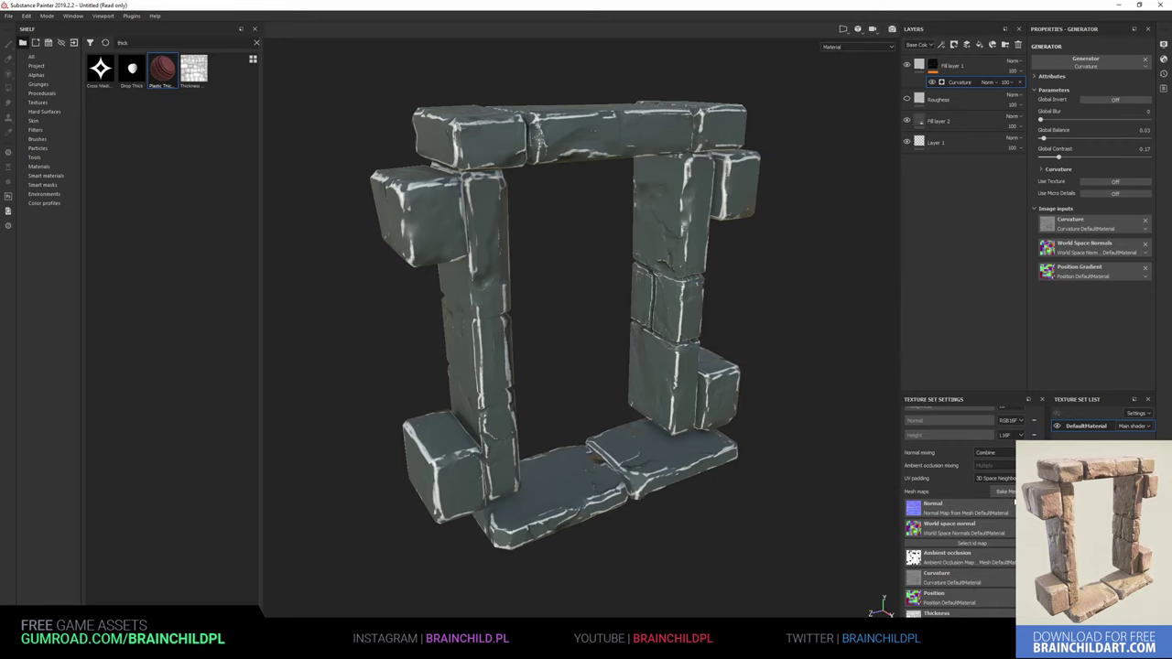
# Add a Levels effect to Fill layer 1's mask, raise Curvature balance to 1, and invert the mask
pyautogui.click(913, 584)
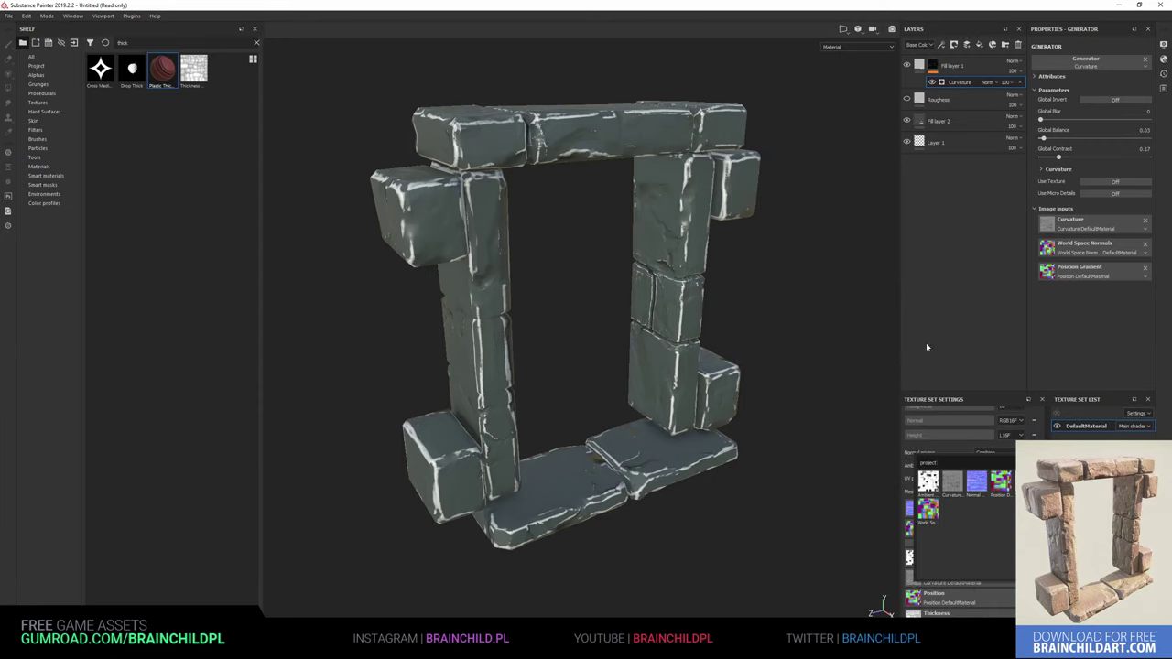
pyautogui.click(951, 486)
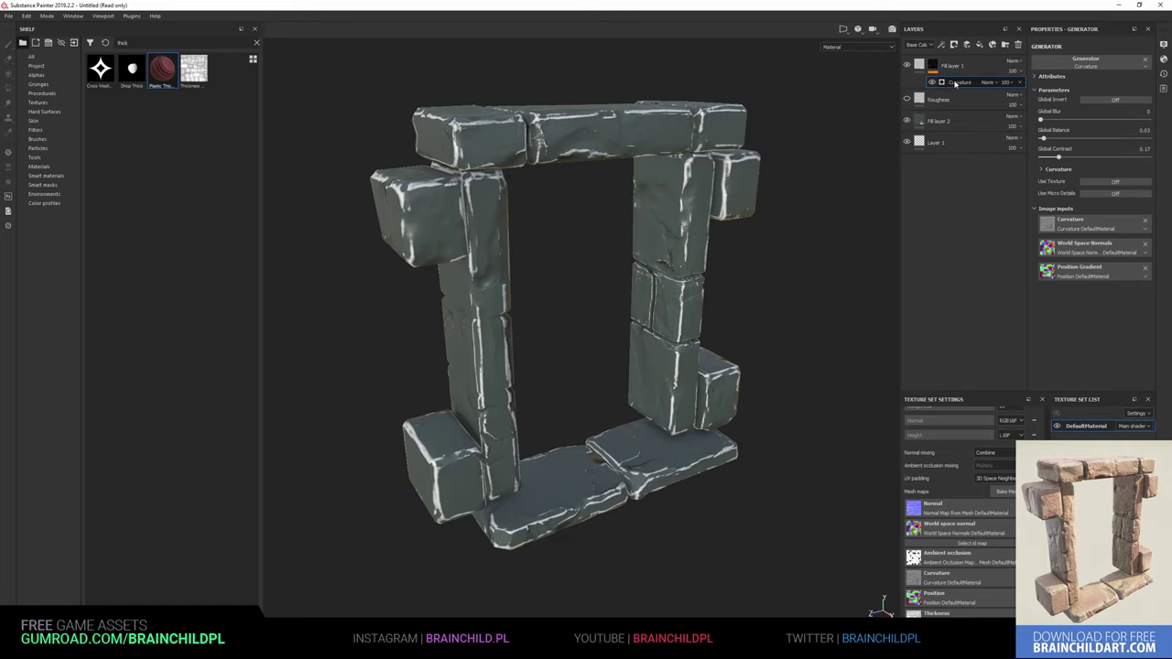
pyautogui.rightClick(954, 81)
pyautogui.click(997, 144)
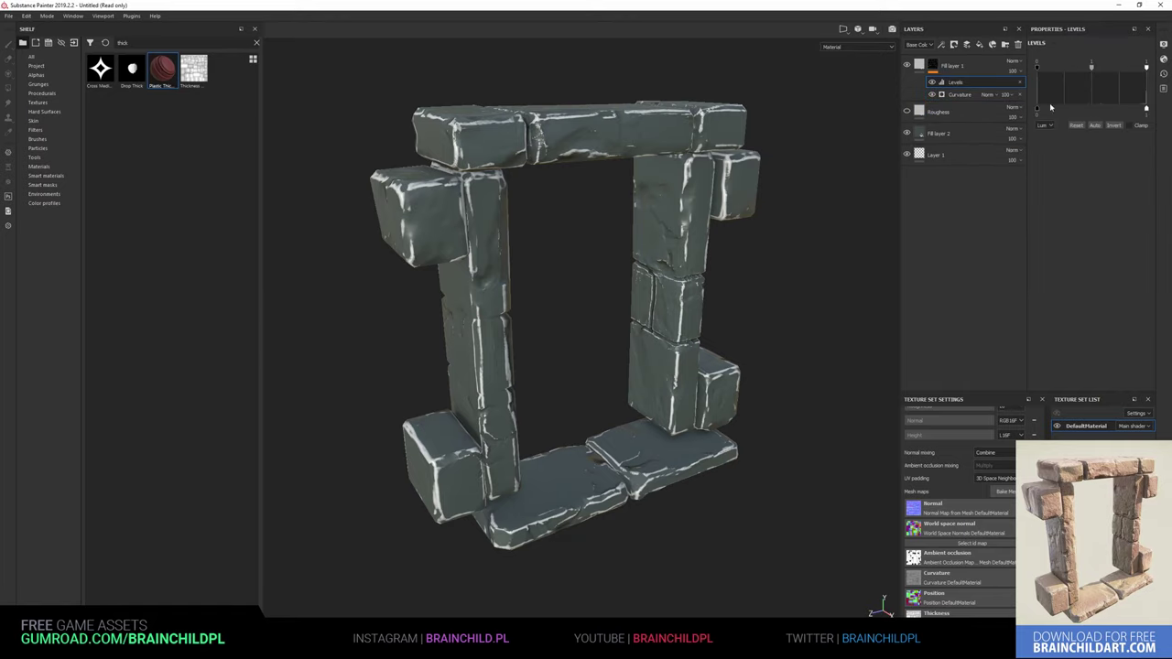
pyautogui.click(960, 95)
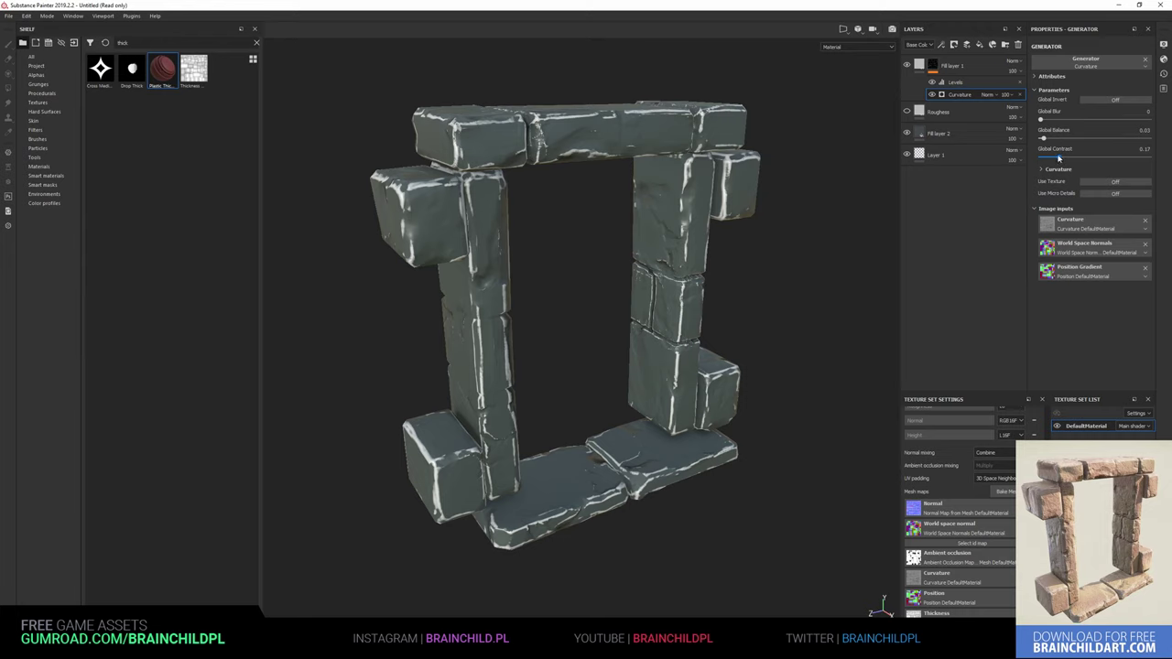
pyautogui.moveTo(1041, 137); pyautogui.dragTo(1150, 137)
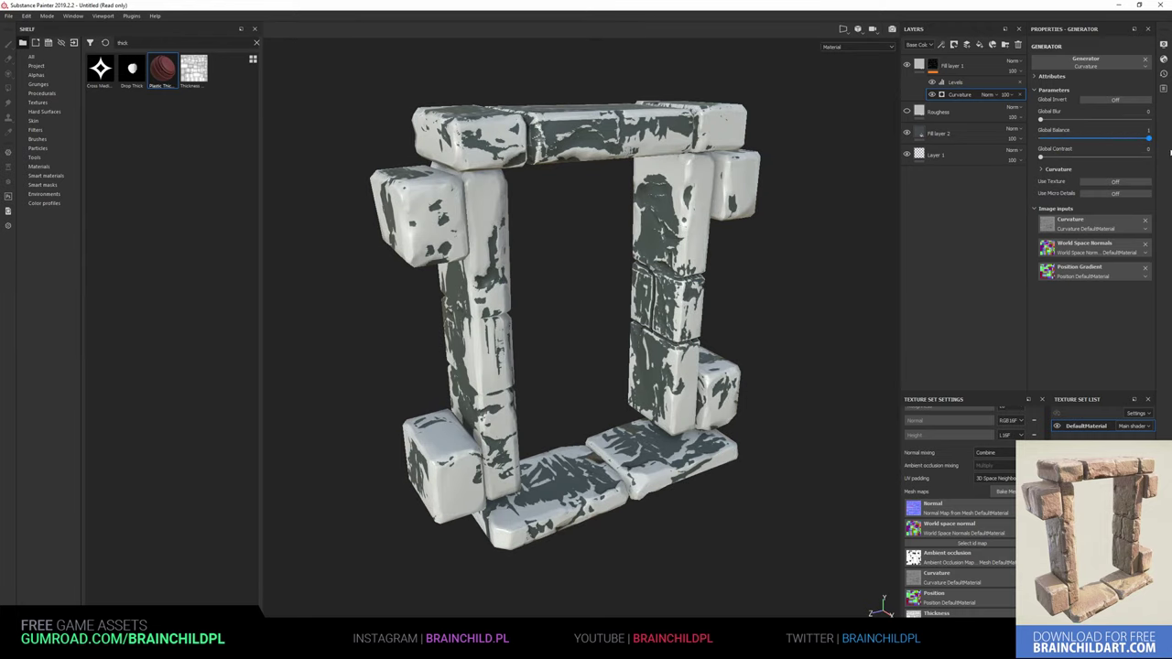
pyautogui.click(1110, 100)
# Set Fill layer 1's base colour to a dark green
pyautogui.click(952, 66)
pyautogui.click(1087, 212)
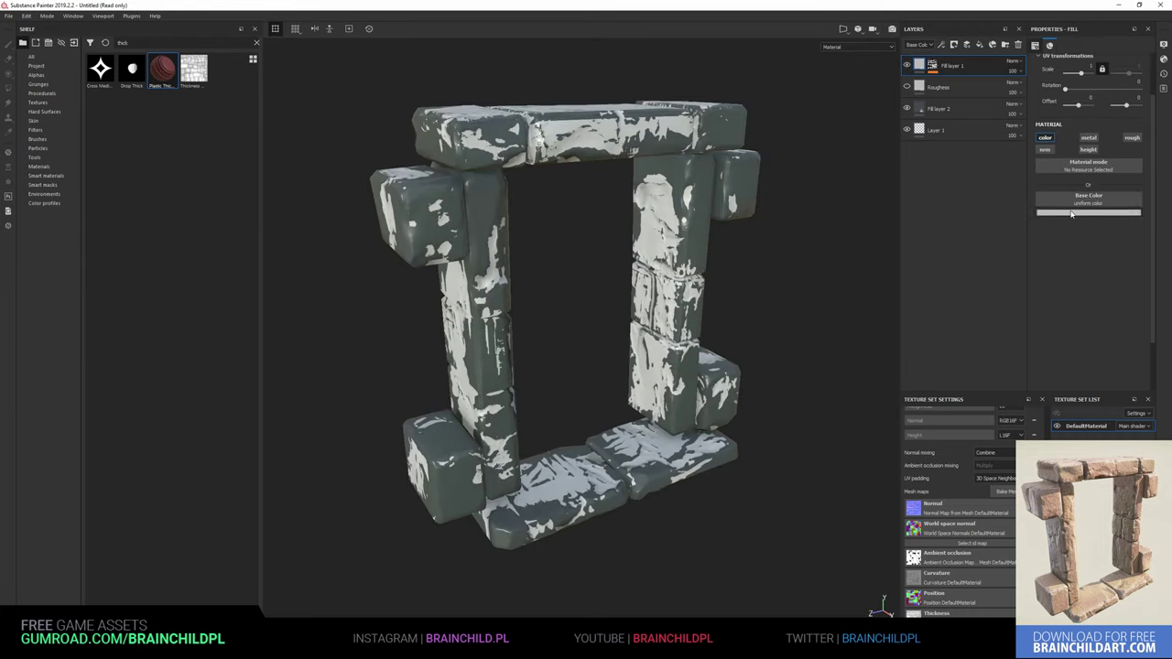
pyautogui.click(1064, 284)
pyautogui.moveTo(1123, 303); pyautogui.dragTo(1123, 279)
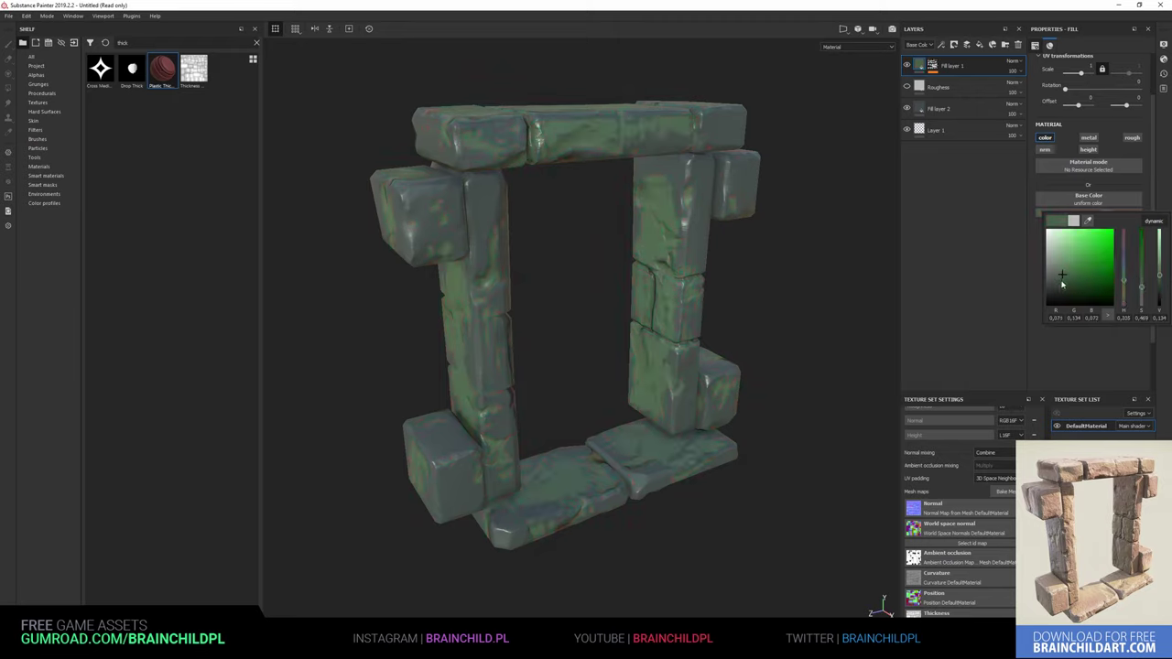
pyautogui.click(1049, 291)
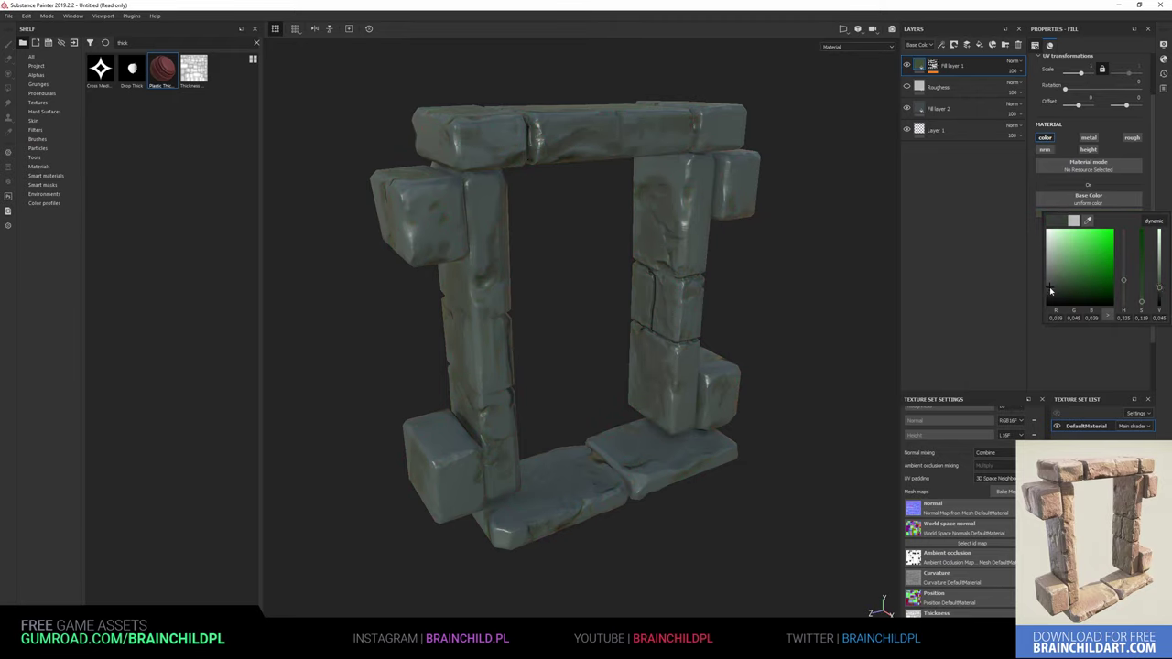
# Add a Levels adjustment to Fill layer 1's mask
pyautogui.click(932, 65)
pyautogui.rightClick(955, 81)
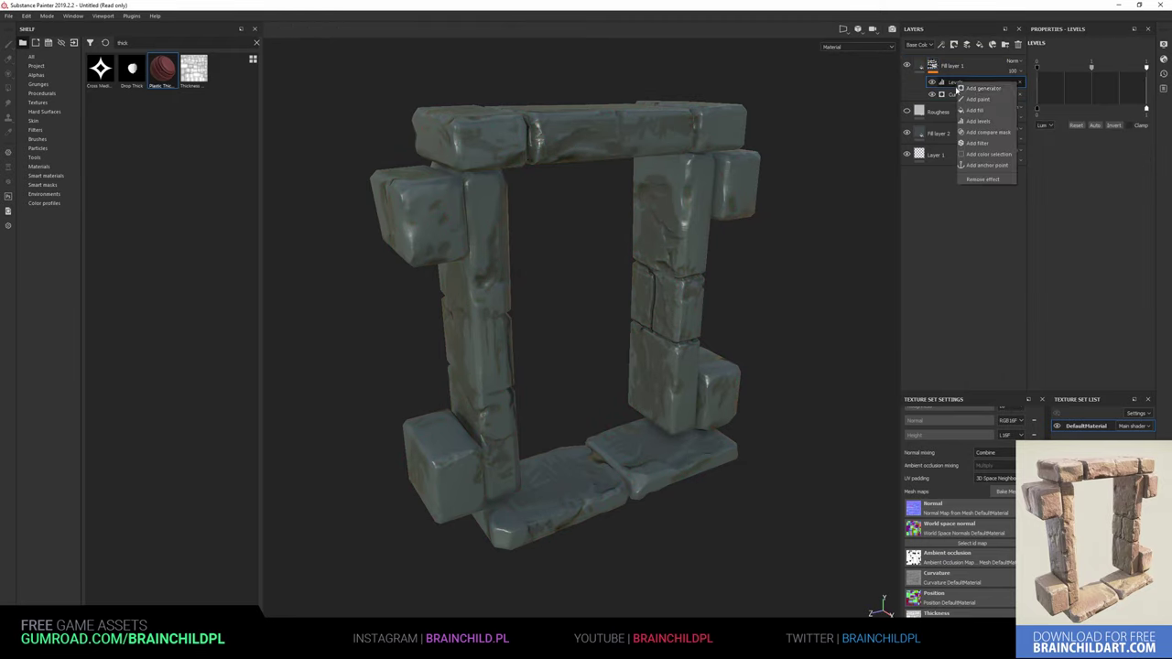
pyautogui.click(979, 102)
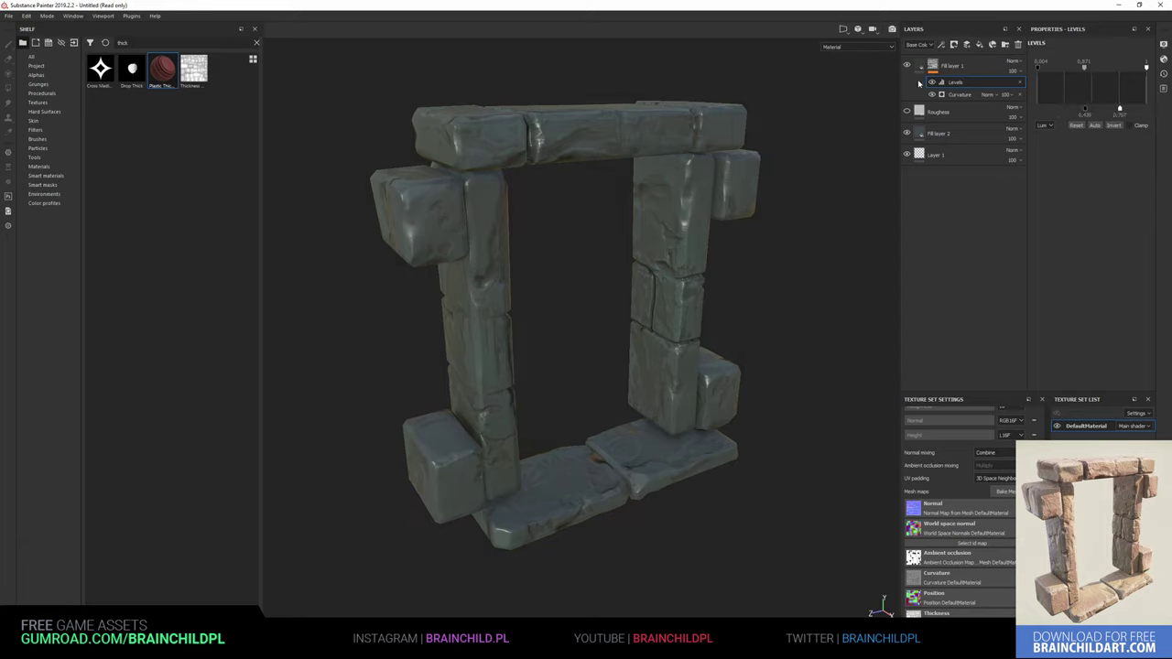
# Darken Fill layer 1's base colour further and view the doorway from the front
pyautogui.click(952, 66)
pyautogui.click(1088, 197)
pyautogui.moveTo(1059, 297); pyautogui.dragTo(1053, 298)
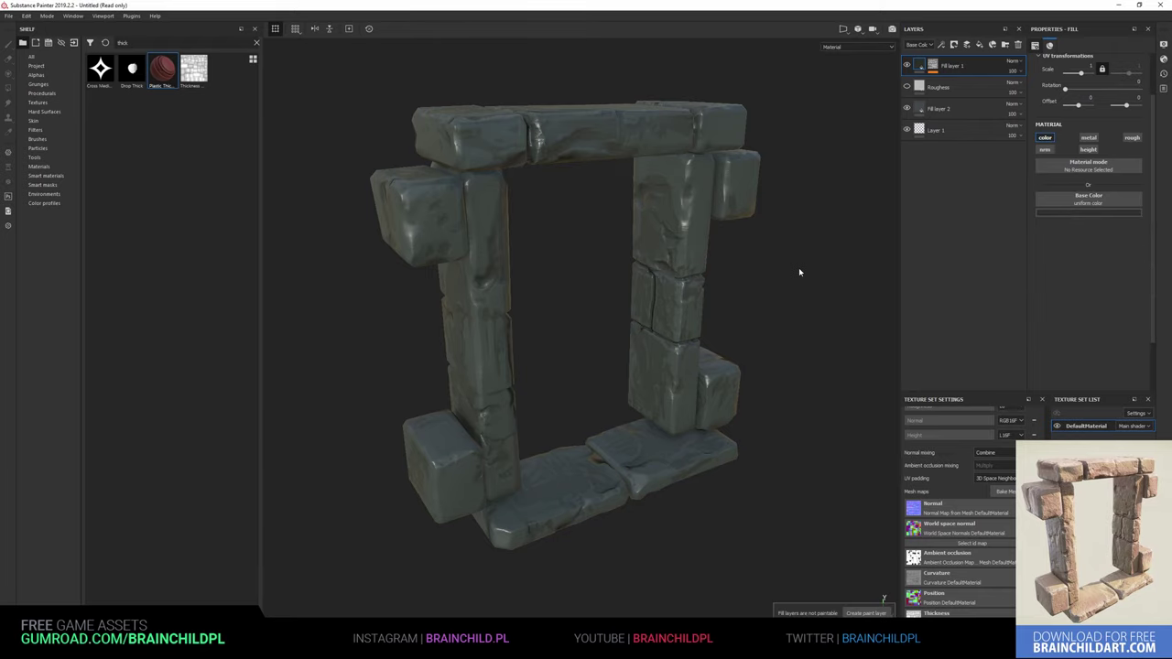
pyautogui.keyDown('alt'); pyautogui.moveTo(798, 272); pyautogui.dragTo(695, 274); pyautogui.keyUp('alt')
# Change Fill layer 2's base colour to a pale warm beige
pyautogui.click(939, 108)
pyautogui.click(1087, 196)
pyautogui.click(1048, 265)
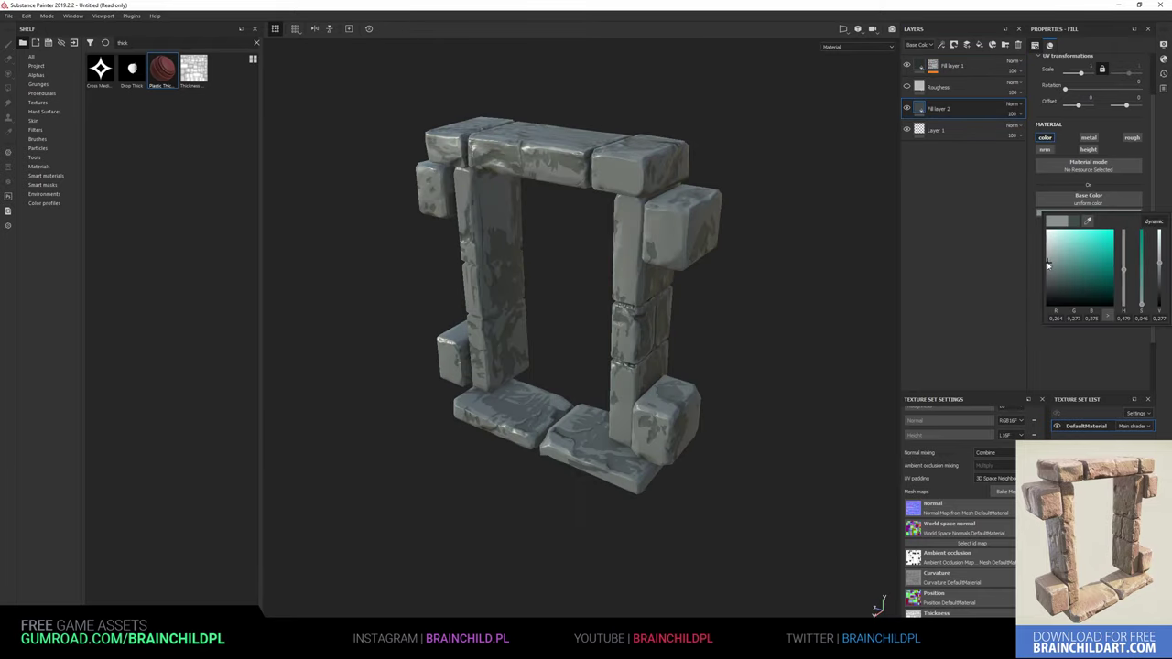
pyautogui.scroll(-5, 1048, 268)
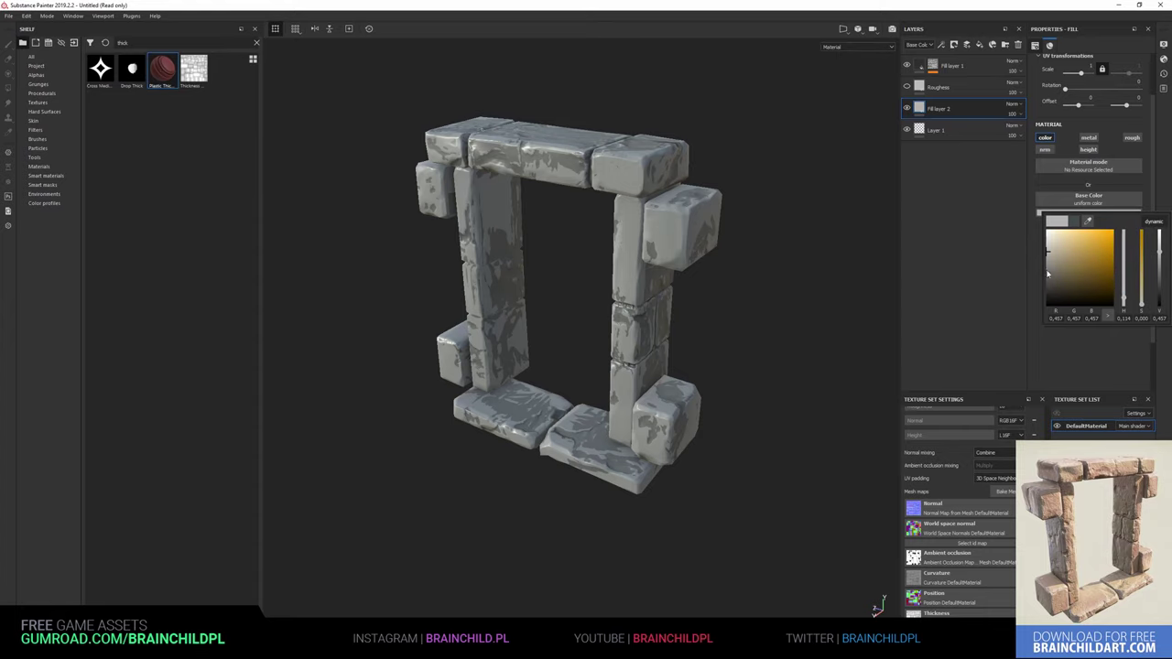
pyautogui.moveTo(1048, 272); pyautogui.dragTo(1055, 262)
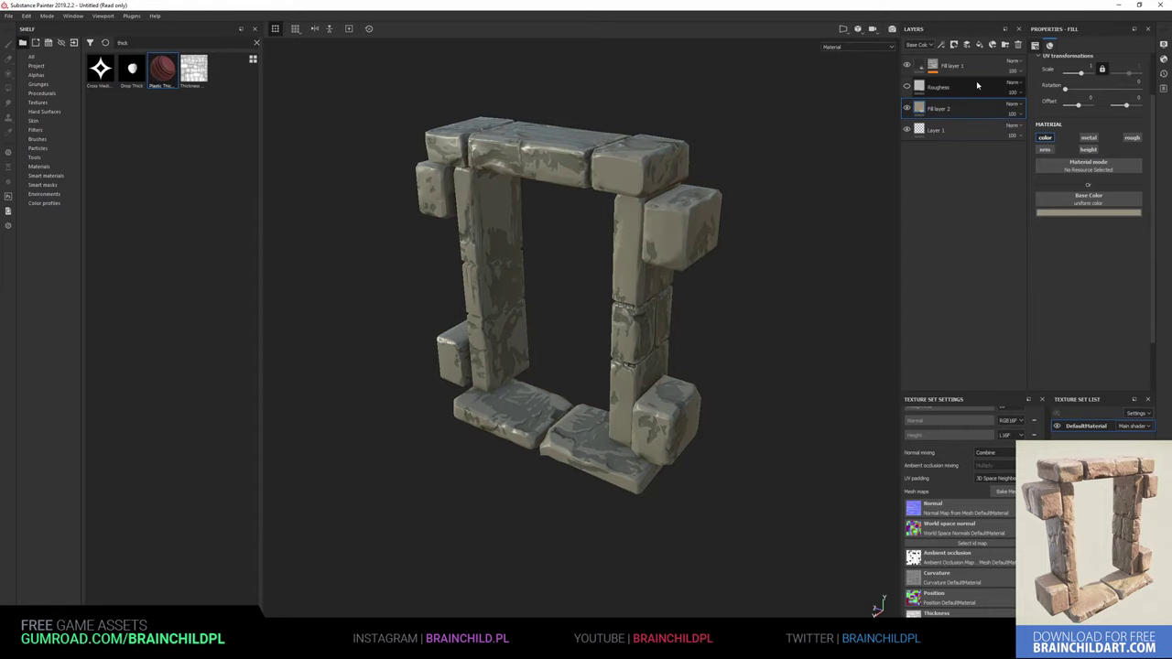
pyautogui.click(932, 65)
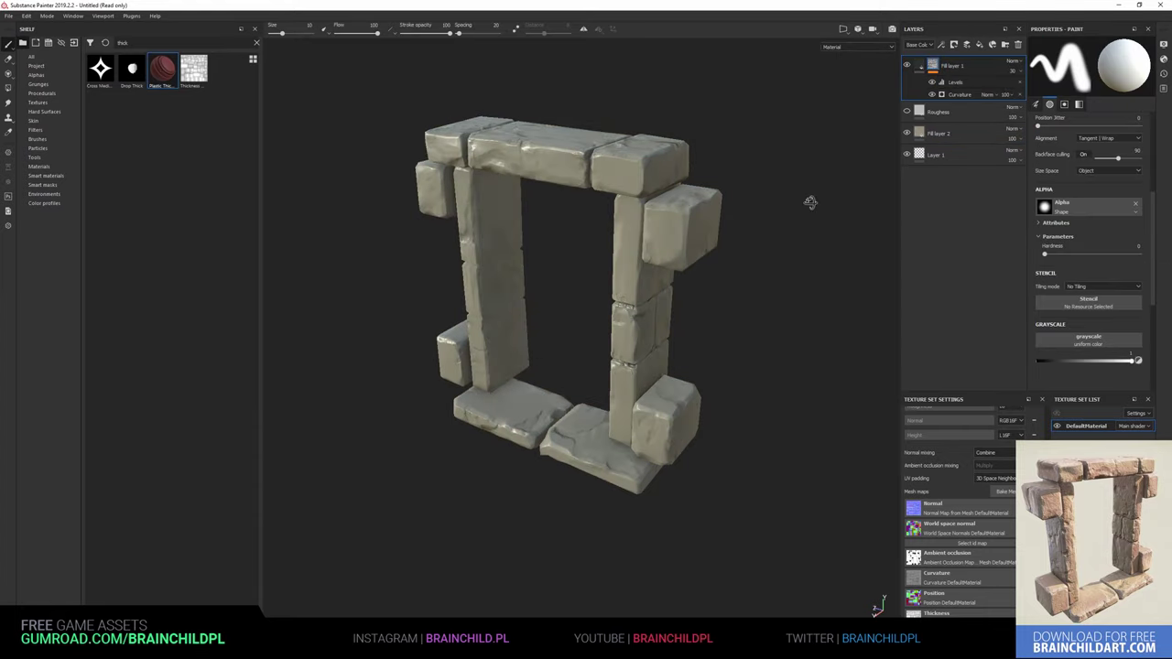
# Add a fill layer and drop the Curvature map from the shelf into its base colour
pyautogui.moveTo(810, 202)
pyautogui.keyDown('alt'); pyautogui.mouseDown()
pyautogui.moveTo(808, 257)
pyautogui.moveTo(849, 244)
pyautogui.moveTo(830, 260)
pyautogui.mouseUp(); pyautogui.keyUp('alt')
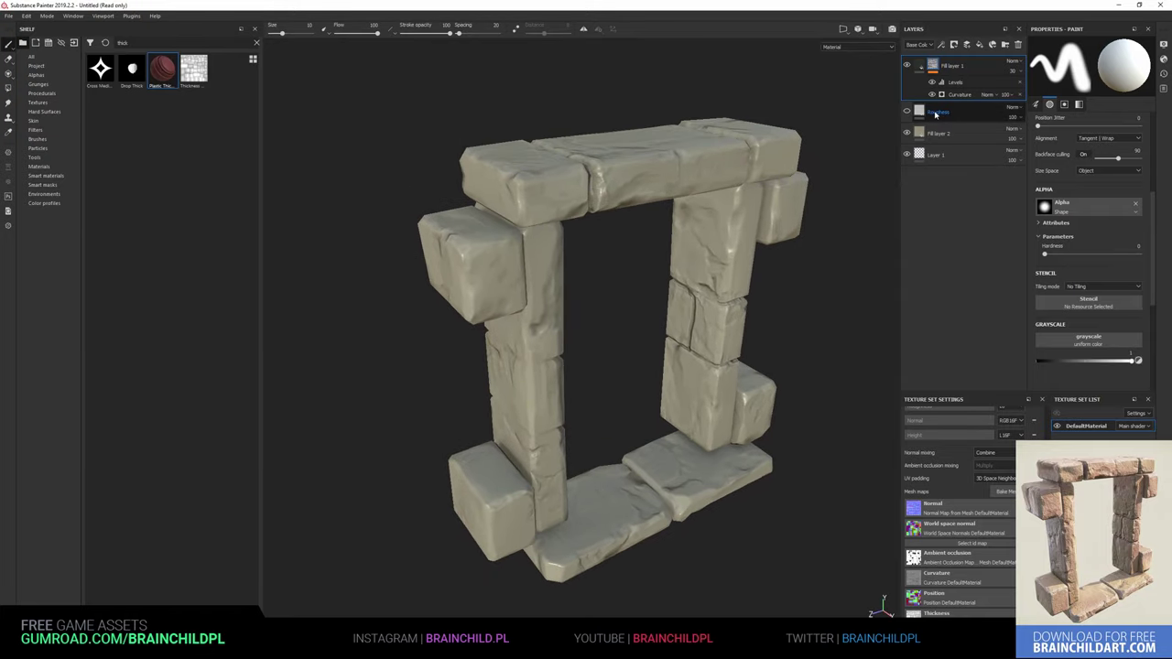
pyautogui.click(979, 43)
pyautogui.doubleClick(142, 44)
pyautogui.press('BackSpace')
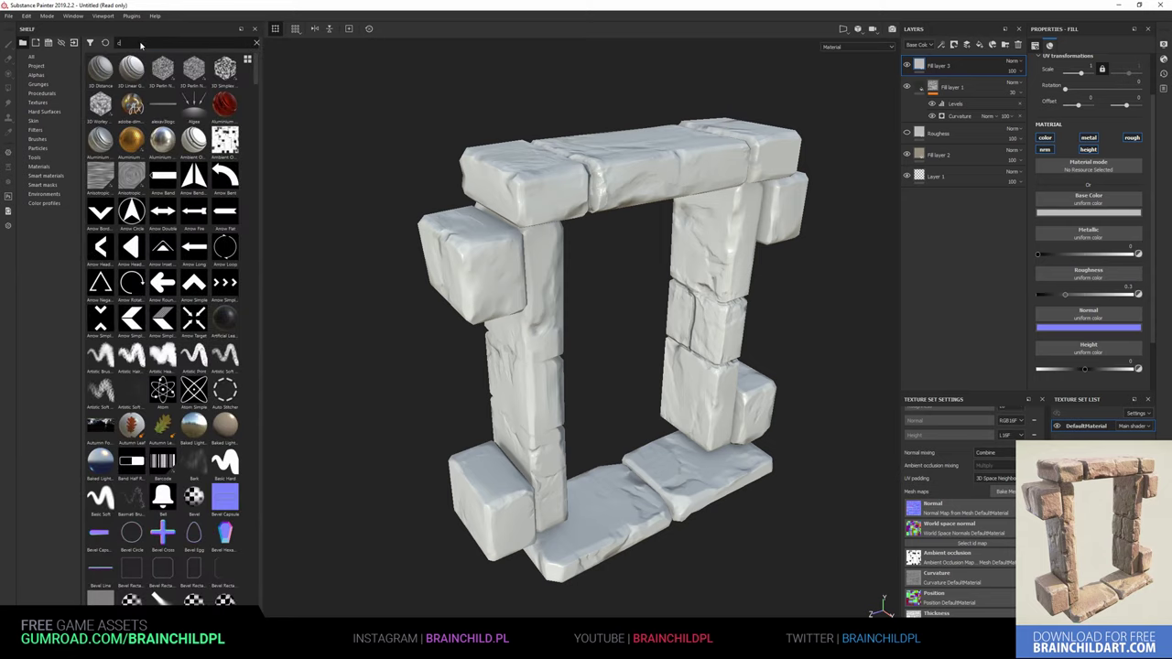
pyautogui.write('curv')
pyautogui.moveTo(162, 69); pyautogui.dragTo(1087, 203)
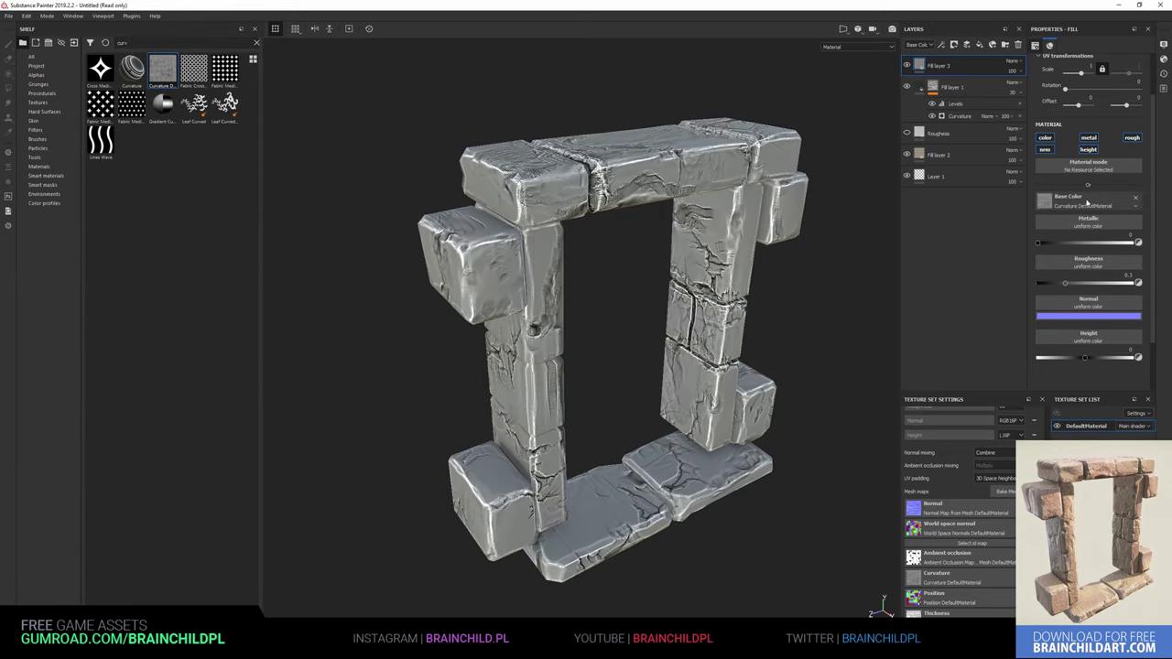
# Delete that layer, add a fresh white Fill layer 3, and bring up Bake Mesh Maps
pyautogui.rightClick(918, 61)
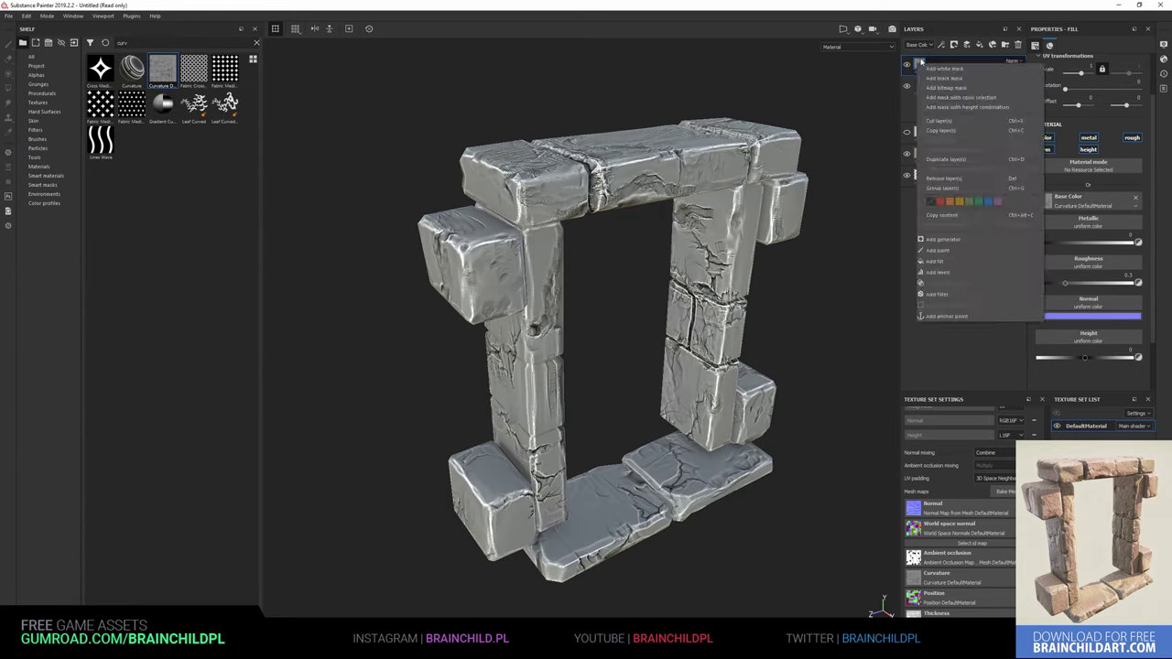
pyautogui.click(952, 302)
pyautogui.click(977, 46)
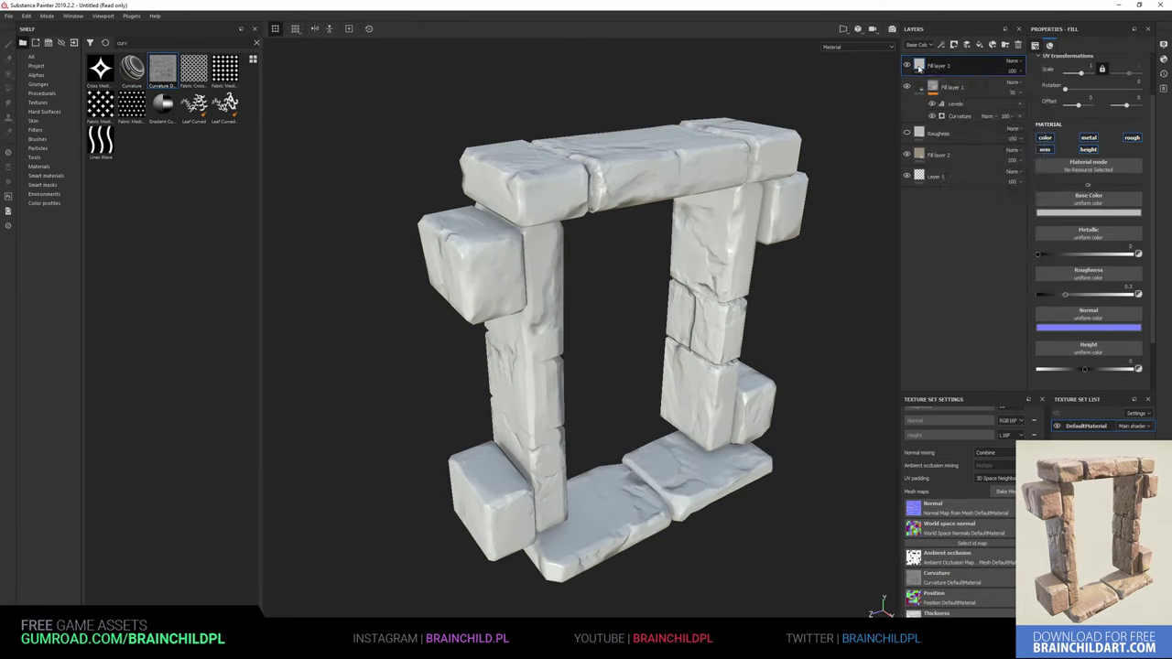
pyautogui.click(1004, 491)
# Rebake the mesh maps, then give Fill layer 3 a black mask filled with the Curvature map
pyautogui.click(655, 466)
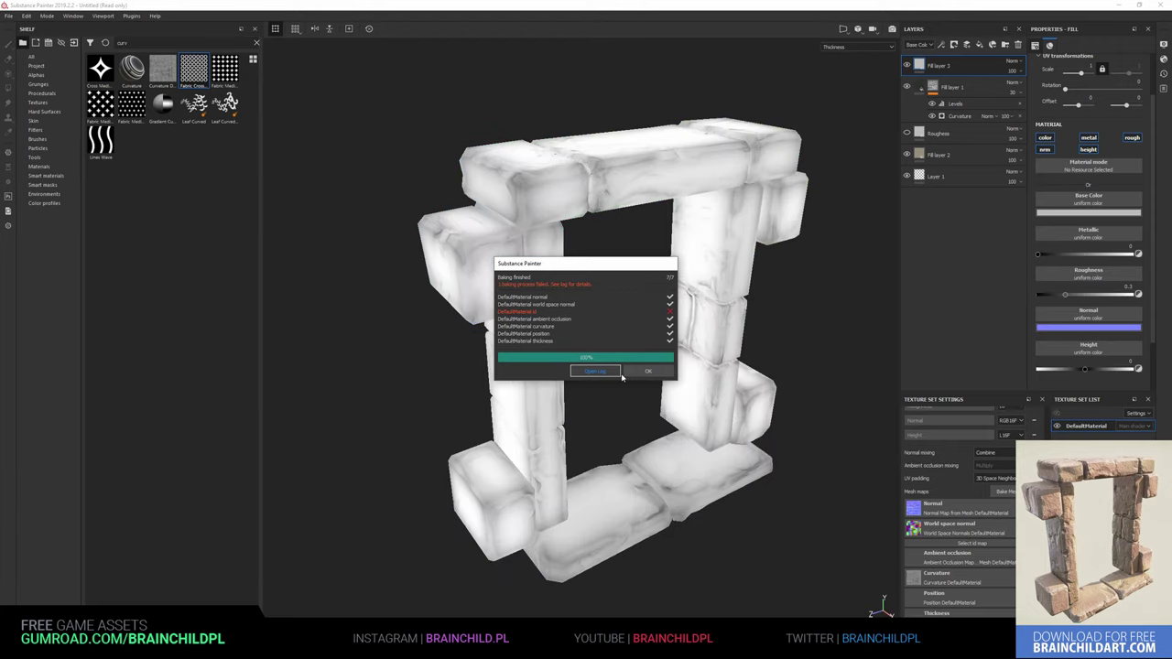
pyautogui.keyDown('alt'); pyautogui.moveTo(695, 282); pyautogui.dragTo(870, 160); pyautogui.keyUp('alt')
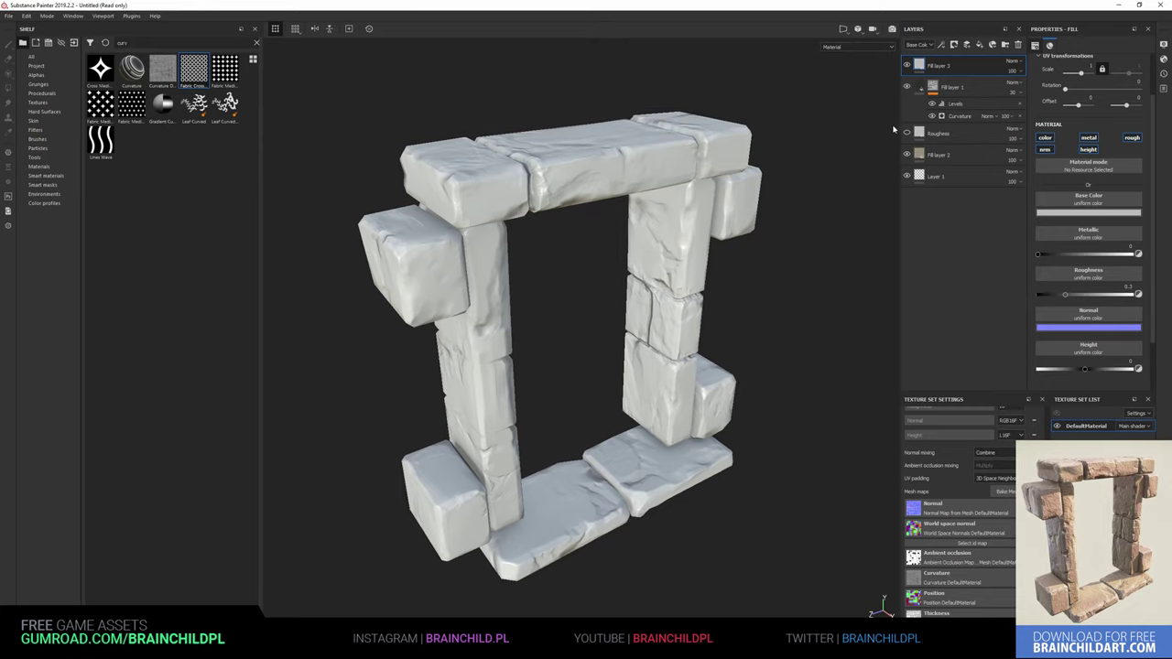
pyautogui.rightClick(920, 64)
pyautogui.click(947, 79)
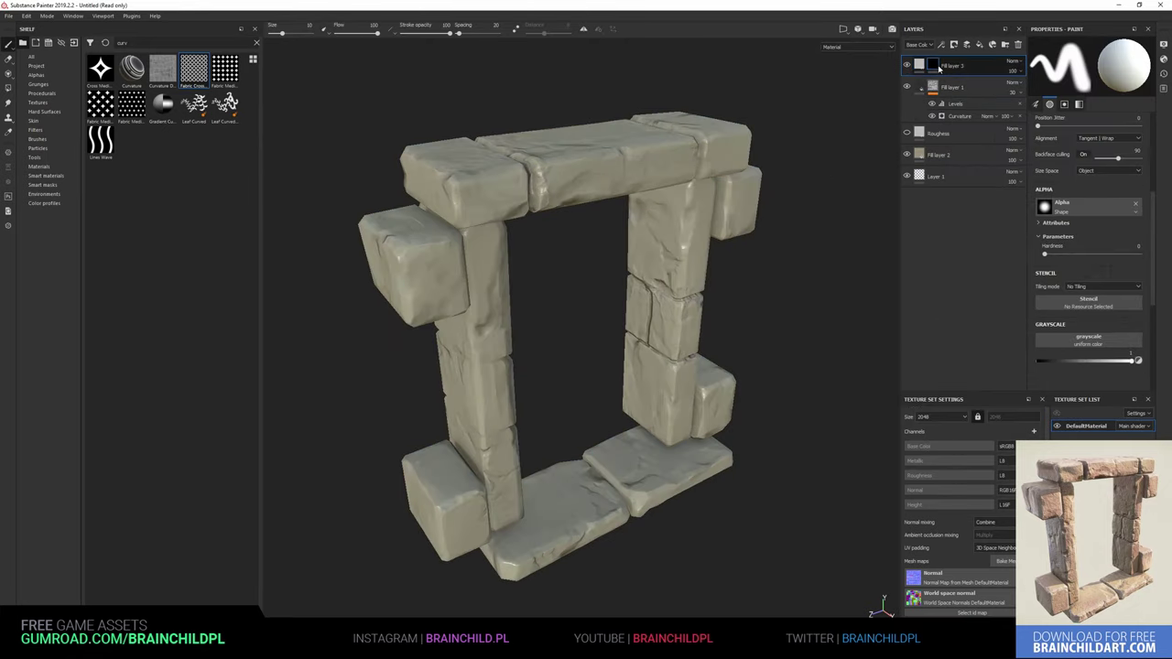
pyautogui.moveTo(162, 69); pyautogui.dragTo(959, 92)
# Try a Levels adjustment on Fill layer 3's mask, then delete it
pyautogui.rightClick(959, 91)
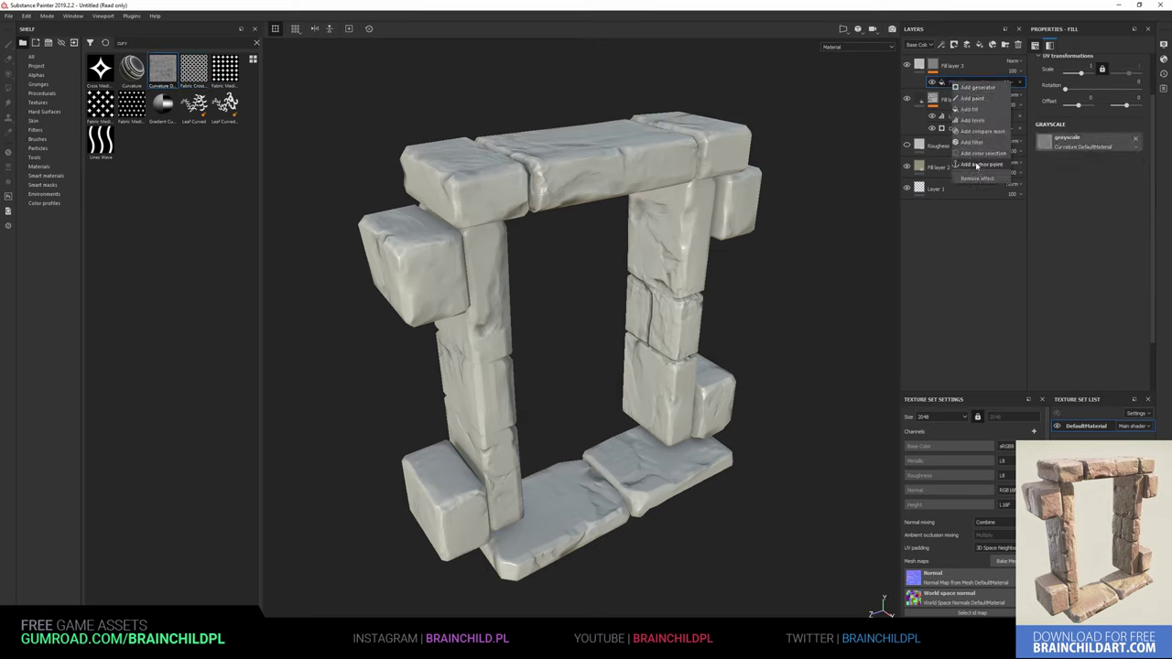
pyautogui.click(1046, 108)
pyautogui.moveTo(1050, 73); pyautogui.dragTo(1113, 72)
pyautogui.moveTo(1057, 109); pyautogui.dragTo(1090, 111)
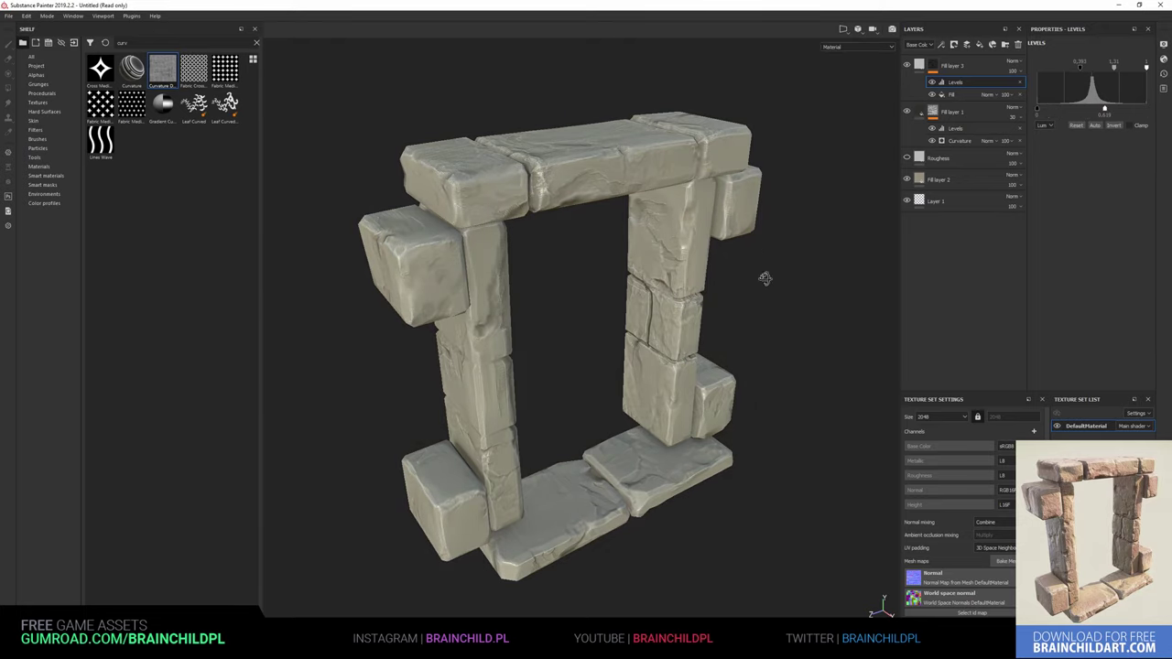
pyautogui.keyDown('alt'); pyautogui.moveTo(798, 284); pyautogui.dragTo(618, 304); pyautogui.keyUp('alt')
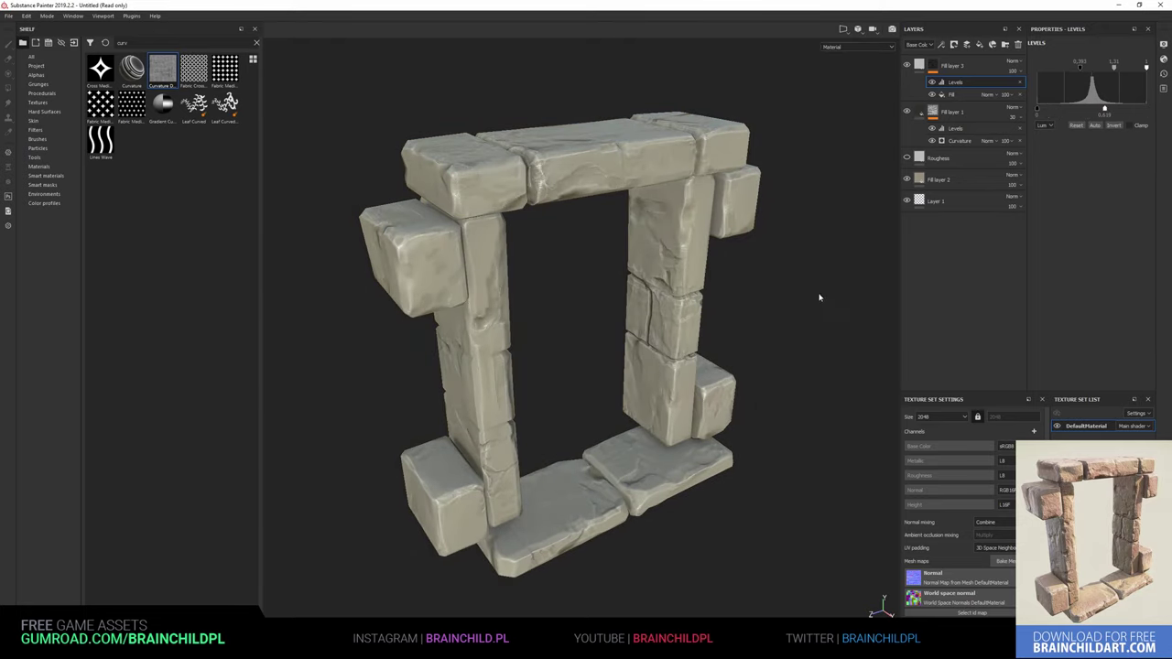
pyautogui.keyDown('alt'); pyautogui.moveTo(618, 304); pyautogui.dragTo(854, 248); pyautogui.keyUp('alt')
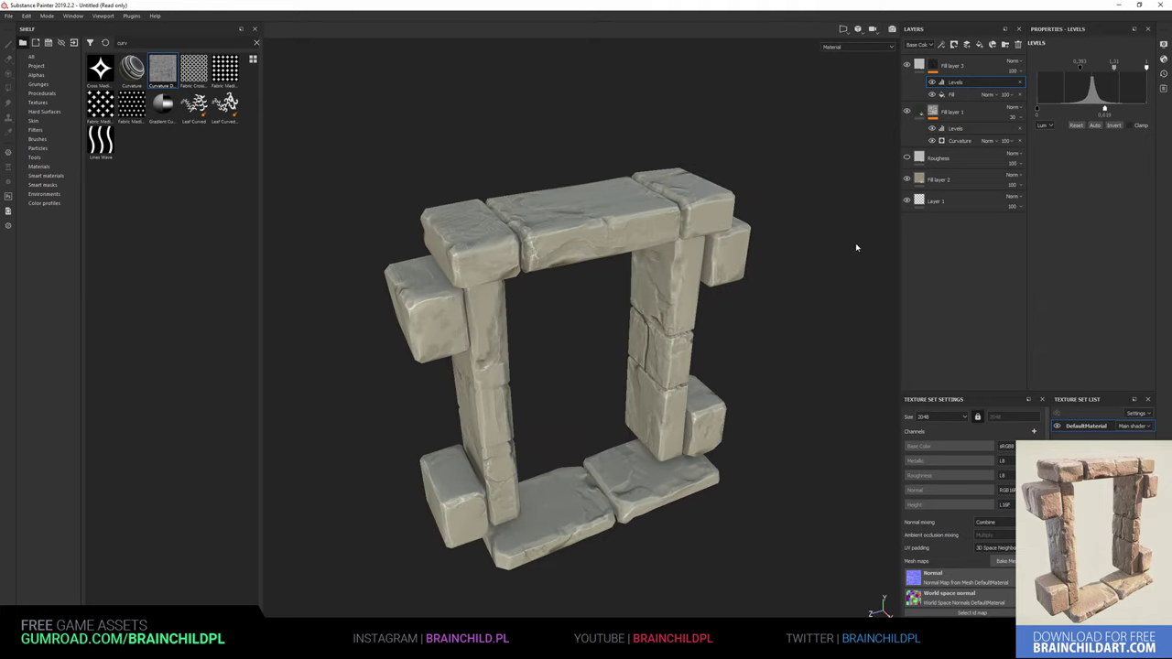
pyautogui.press('Delete')
# Disable metal on Fill layer 3 and raise roughness to about 0.835 and height to about 0.0566
pyautogui.click(1088, 137)
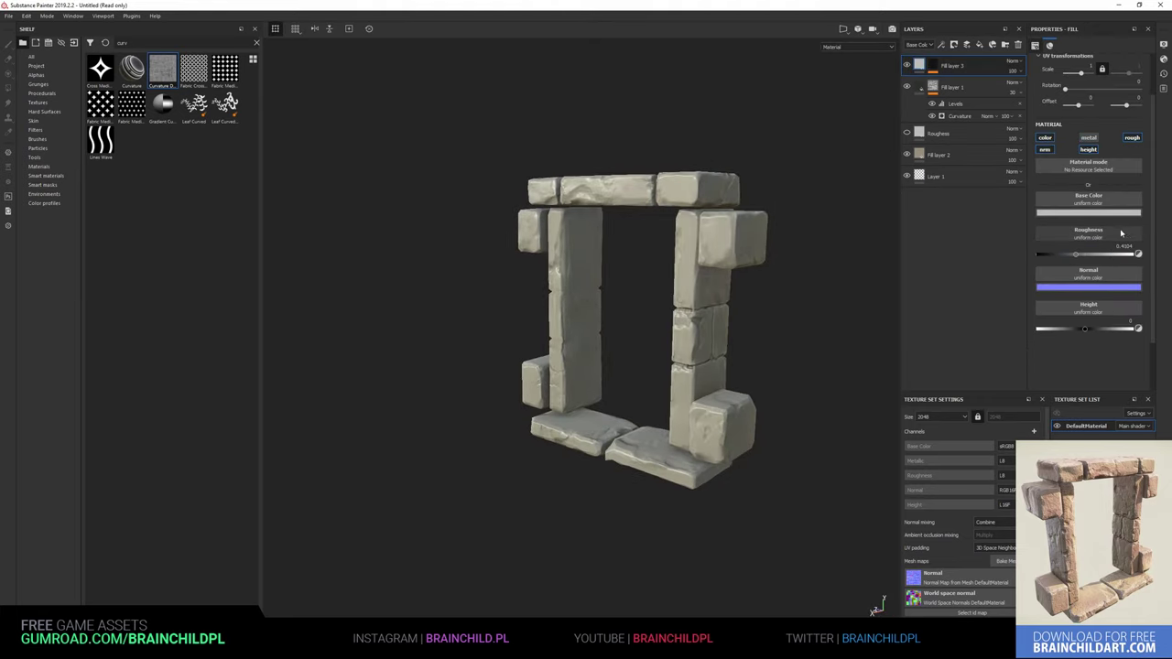
pyautogui.moveTo(1118, 261); pyautogui.dragTo(1129, 261)
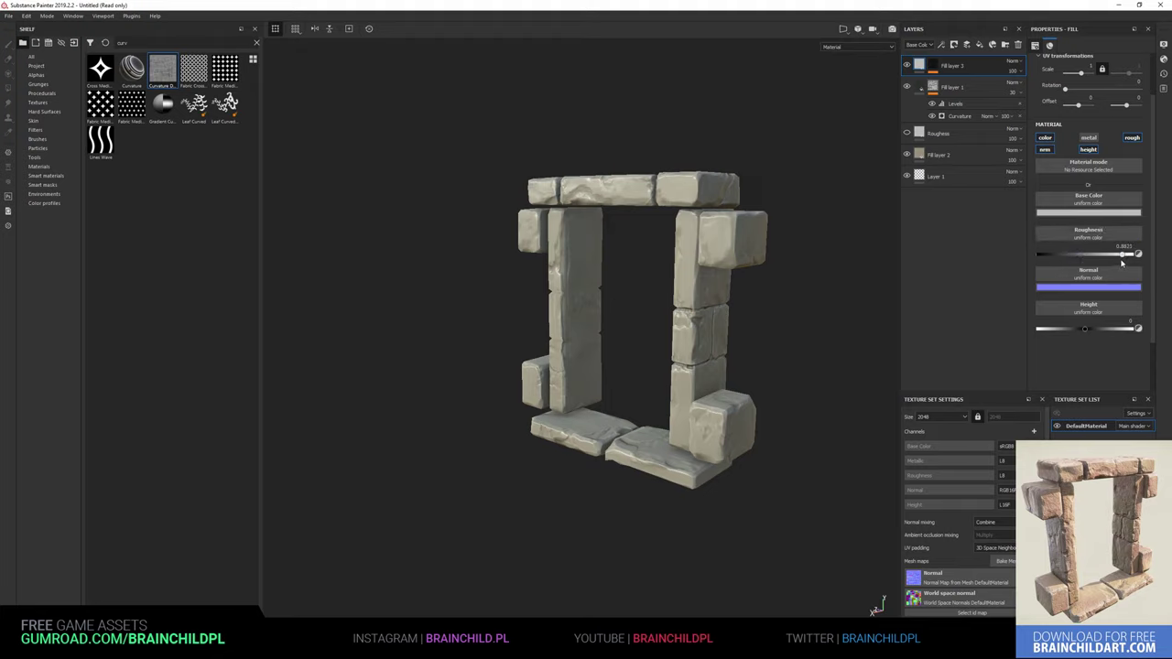
pyautogui.moveTo(1079, 328); pyautogui.dragTo(1087, 331)
pyautogui.keyDown('alt'); pyautogui.moveTo(759, 327); pyautogui.dragTo(837, 308); pyautogui.keyUp('alt')
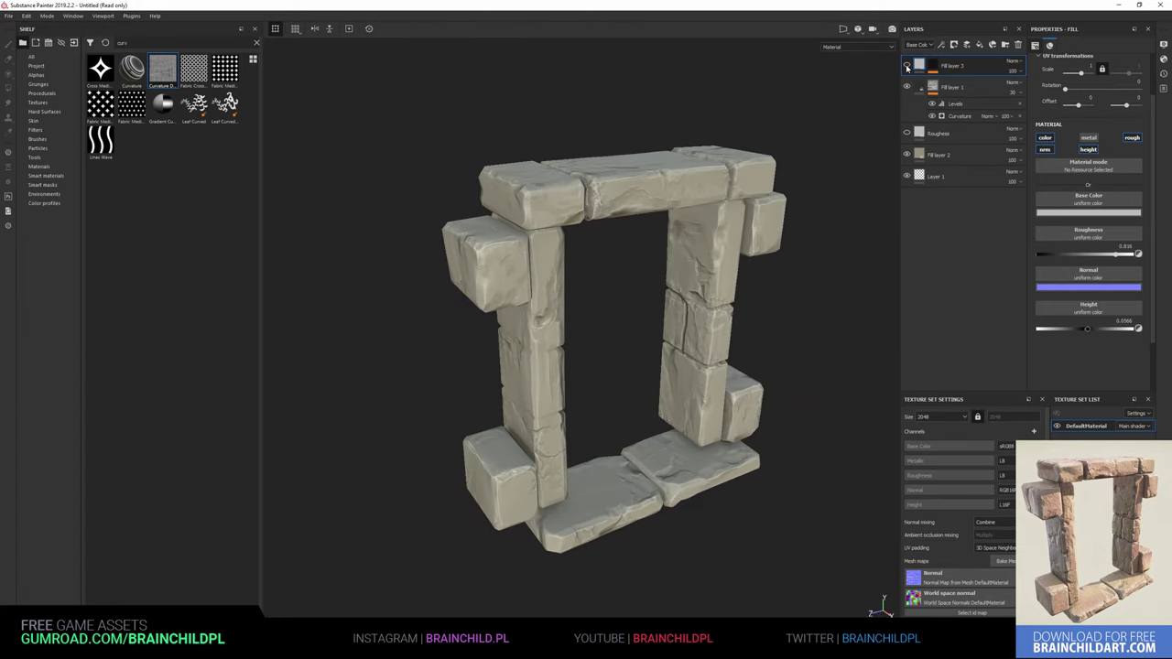
pyautogui.keyDown('alt'); pyautogui.moveTo(806, 306); pyautogui.dragTo(817, 280); pyautogui.keyUp('alt')
pyautogui.scroll(-5, 810, 285)
pyautogui.scroll(5, 796, 311)
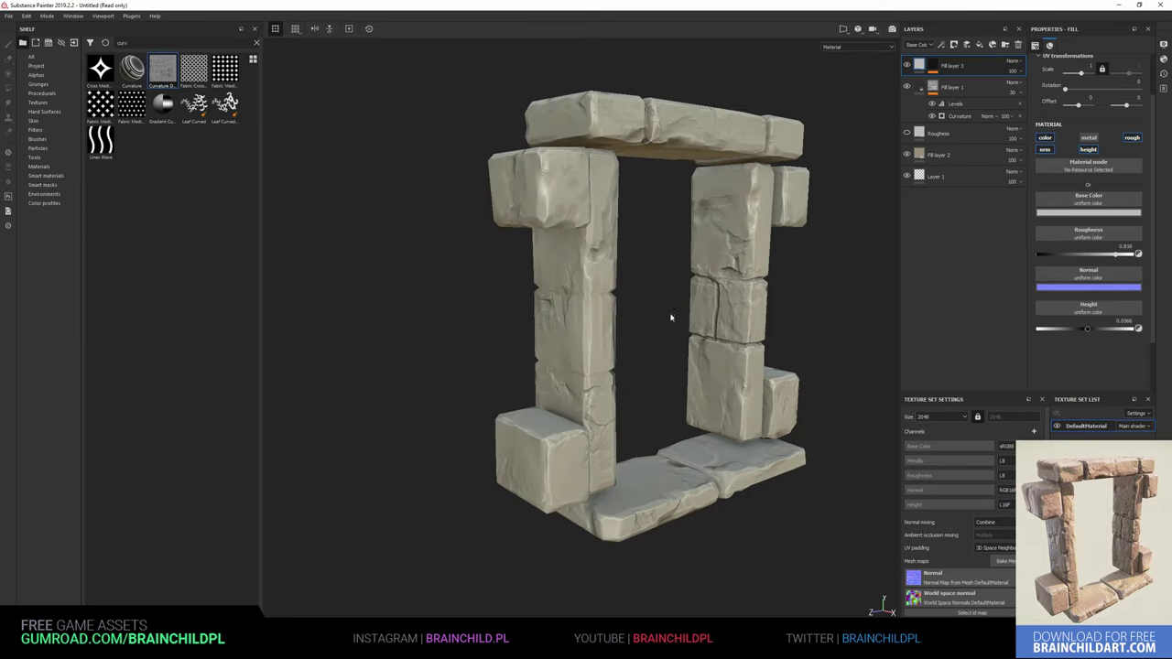
pyautogui.moveTo(670, 318)
pyautogui.keyDown('alt'); pyautogui.mouseDown()
pyautogui.moveTo(646, 333)
pyautogui.moveTo(662, 335)
pyautogui.moveTo(688, 311)
pyautogui.moveTo(607, 316)
pyautogui.moveTo(620, 325)
pyautogui.mouseUp(); pyautogui.keyUp('alt')
pyautogui.scroll(5, 647, 332)
pyautogui.scroll(5, 638, 319)
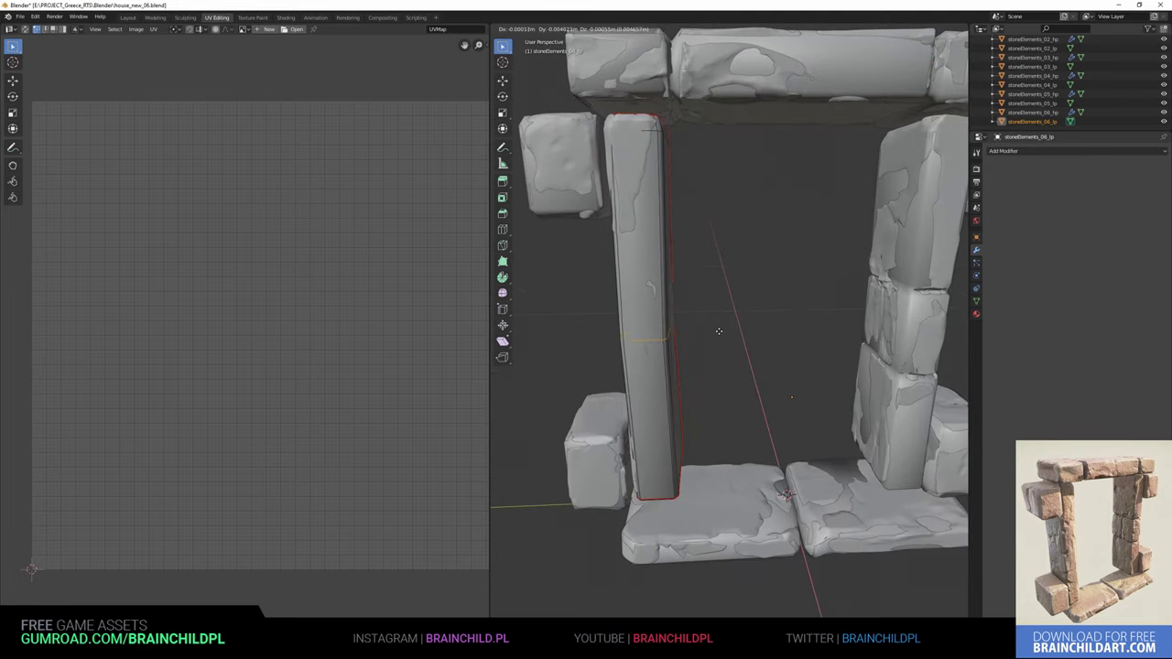
# Select the stoneElements_06_lp pillar's top face and scale it
pyautogui.moveTo(711, 330); pyautogui.dragTo(846, 320, button='middle')
pyautogui.scroll(-5, 846, 320)
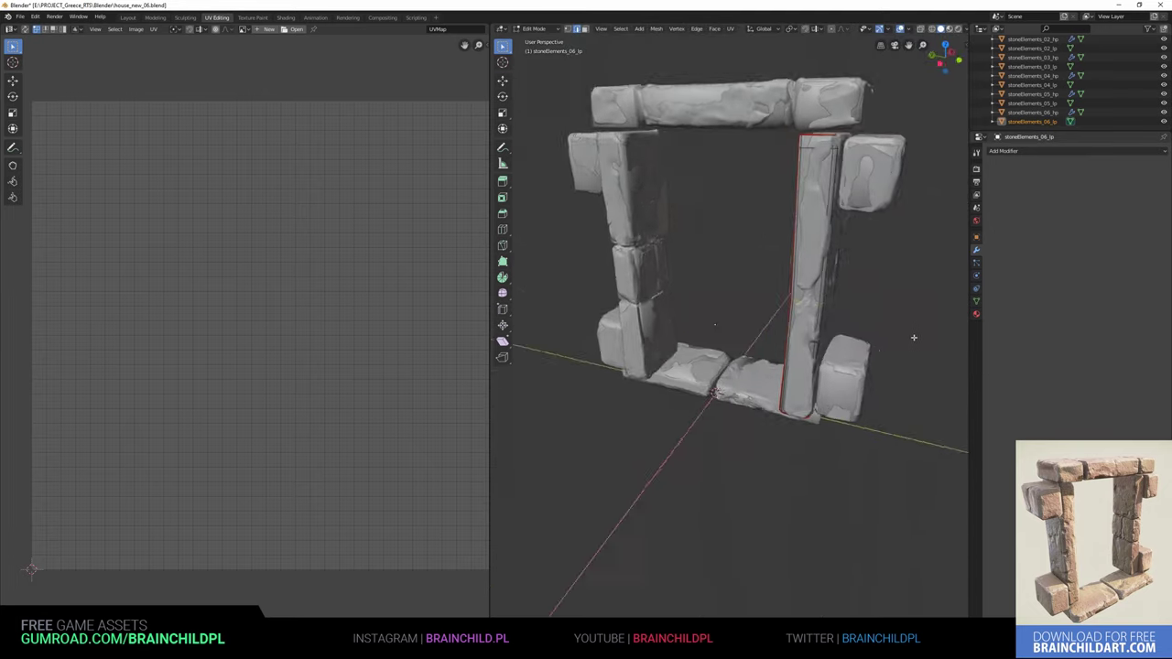
pyautogui.moveTo(836, 191); pyautogui.dragTo(787, 191, button='middle')
pyautogui.scroll(5, 787, 191)
pyautogui.click(773, 234)
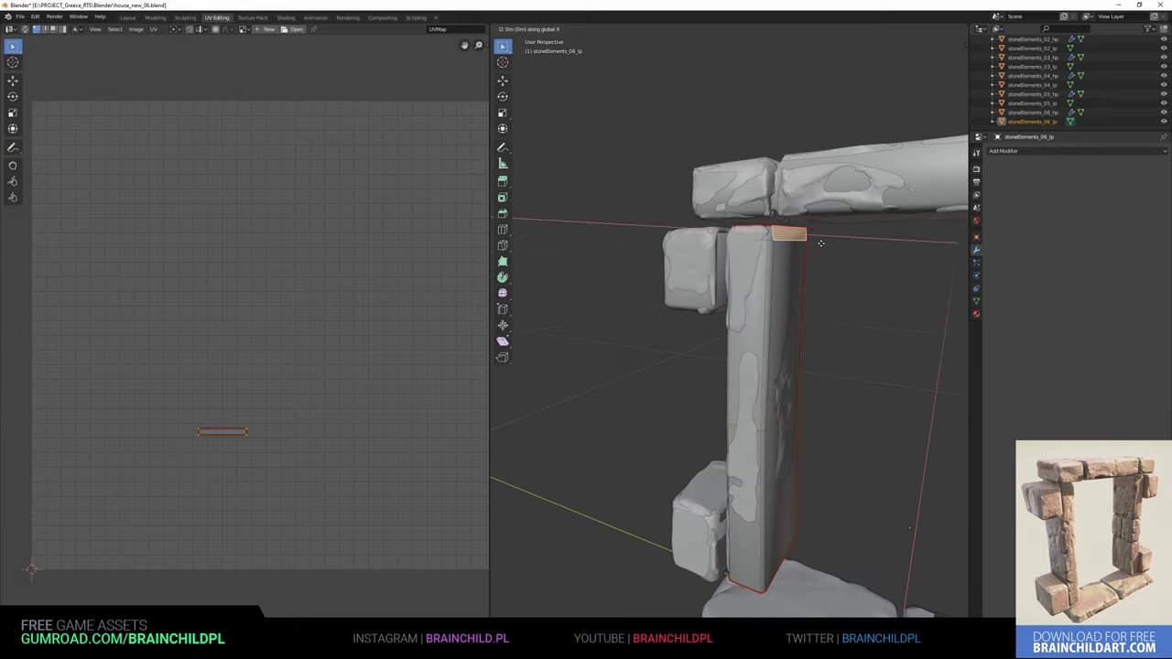
pyautogui.moveTo(773, 234); pyautogui.dragTo(775, 202, button='middle')
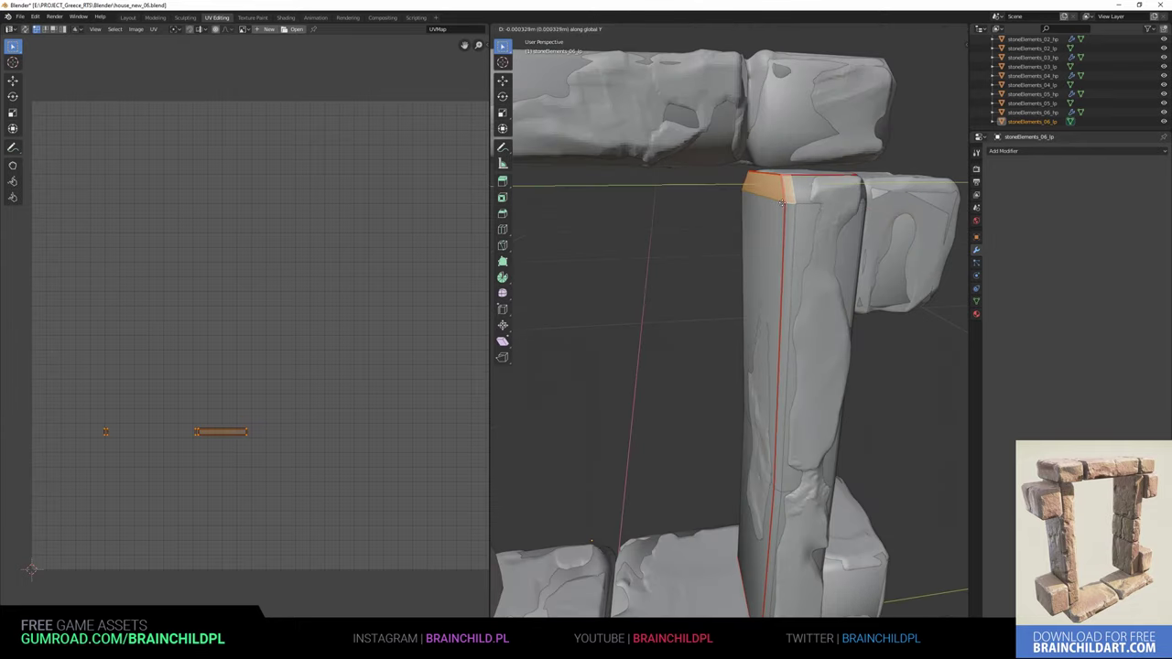
pyautogui.press('s')
pyautogui.press('Escape')
pyautogui.click(806, 185)
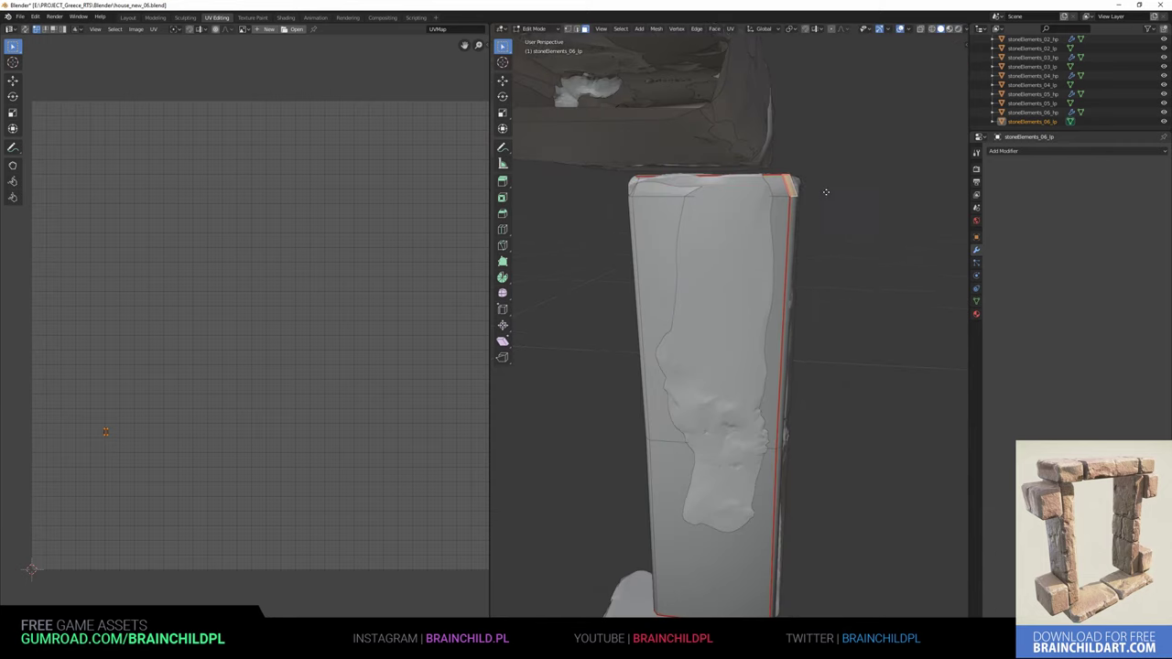
# Slide a top corner vertex along its edge
pyautogui.hotkey('shift', 'v')
pyautogui.moveTo(824, 190); pyautogui.dragTo(827, 188, button='middle')
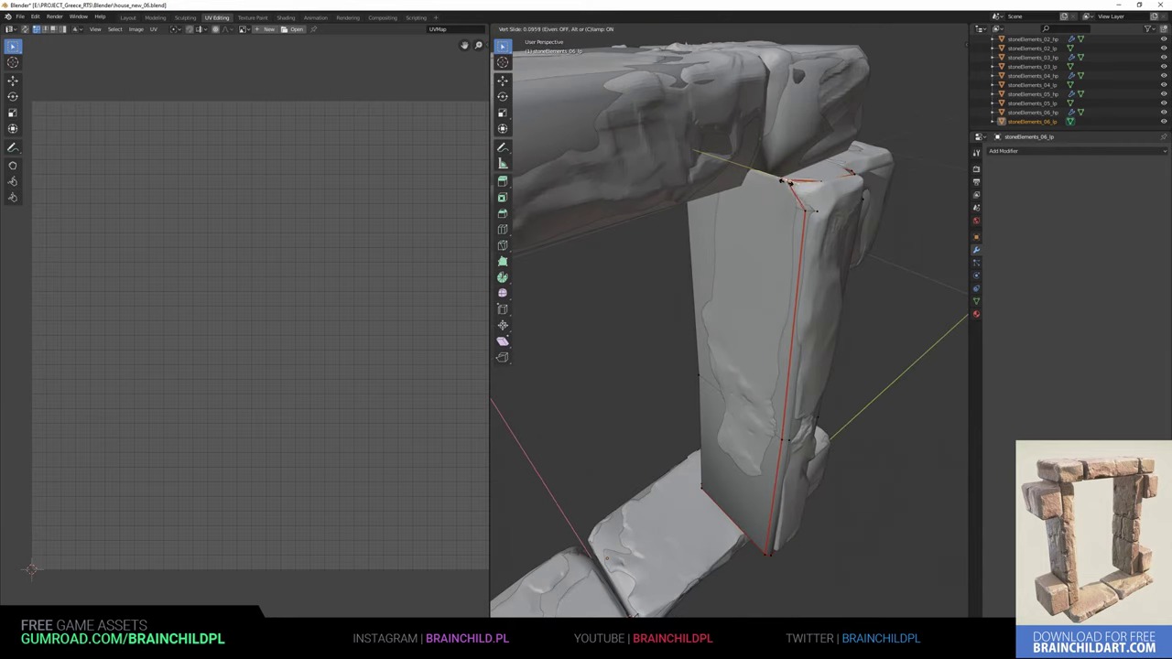
pyautogui.click(812, 201)
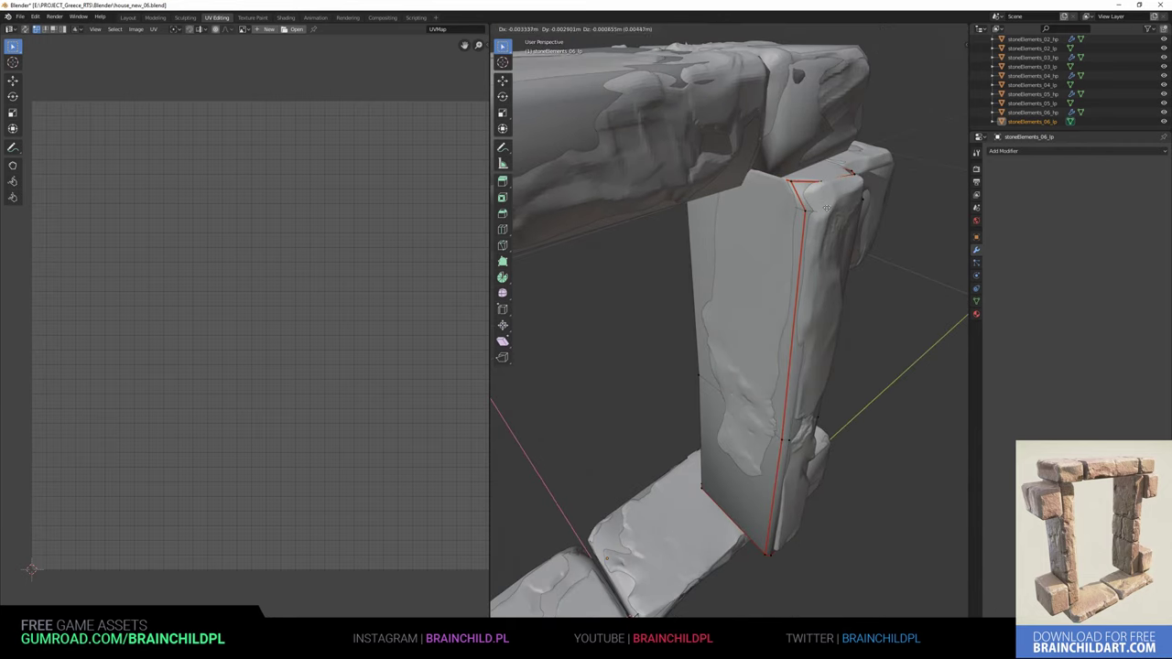
pyautogui.click(826, 208)
pyautogui.moveTo(826, 209)
pyautogui.mouseDown(button='middle')
pyautogui.moveTo(828, 225)
pyautogui.moveTo(877, 195)
pyautogui.mouseUp(button='middle')
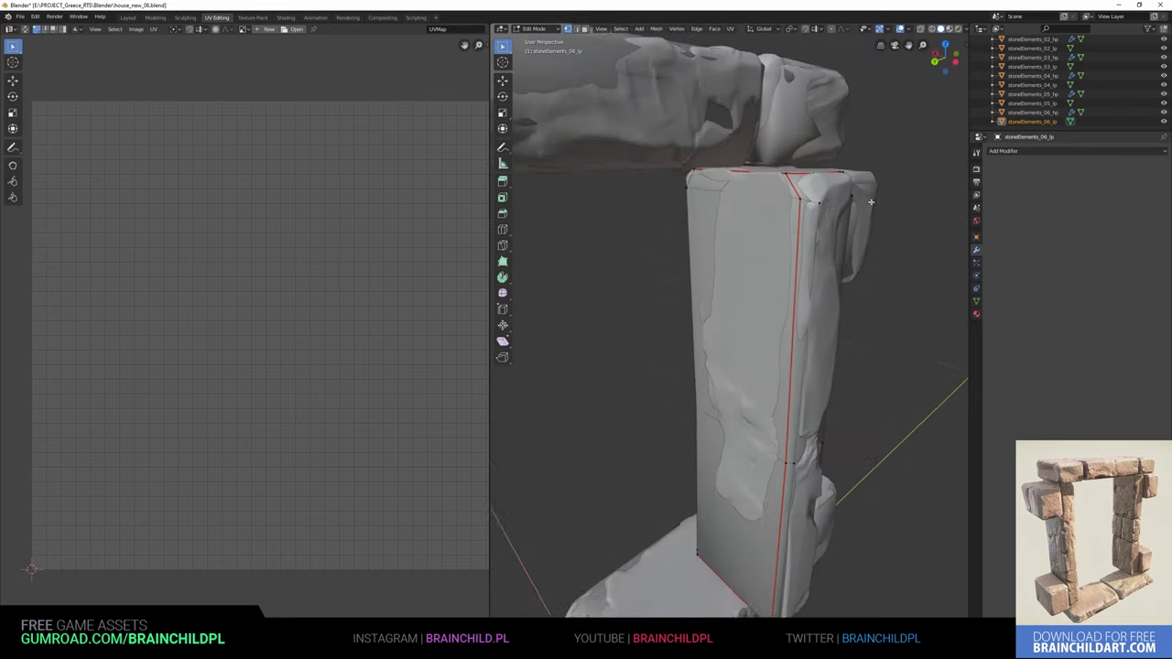
# Toggle X-ray to select the whole pillar, then deselect it and turn X-ray off
pyautogui.rightClick(819, 221)
pyautogui.press('Escape')
pyautogui.hotkey('alt', 'z')
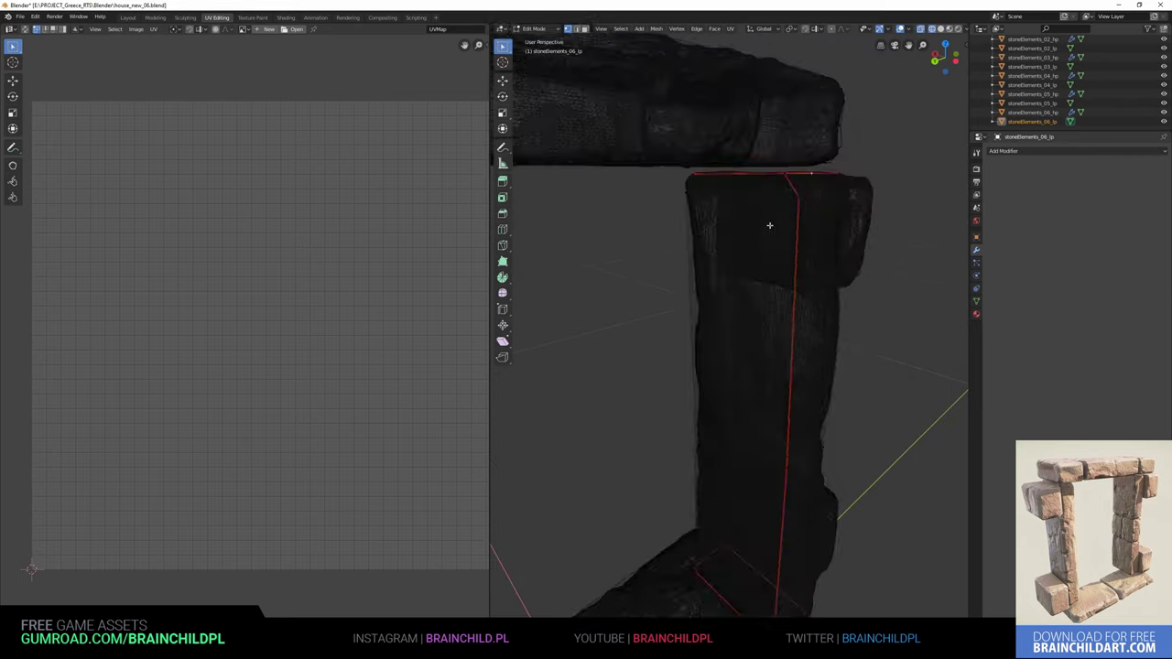
pyautogui.press('a')
pyautogui.moveTo(768, 225)
pyautogui.mouseDown(button='middle')
pyautogui.moveTo(779, 181)
pyautogui.moveTo(870, 179)
pyautogui.moveTo(653, 346)
pyautogui.moveTo(695, 338)
pyautogui.moveTo(725, 225)
pyautogui.moveTo(779, 279)
pyautogui.moveTo(759, 314)
pyautogui.mouseUp(button='middle')
pyautogui.hotkey('alt', 'a')
pyautogui.hotkey('alt', 'z')
pyautogui.press('g')
pyautogui.press('Escape')
# Unwrap the left pillar with Smart UV Project and move its islands beside the UV square
pyautogui.press('a')
pyautogui.press('u')
pyautogui.click(759, 314)
pyautogui.click(785, 382)
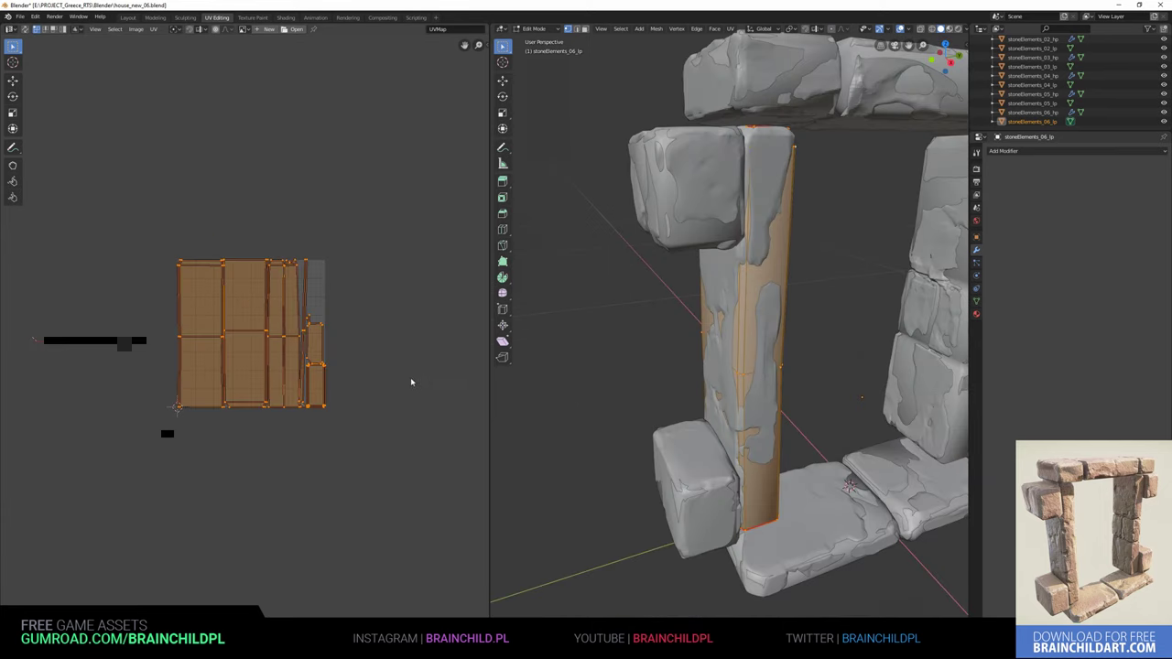
pyautogui.scroll(2, 357, 362)
pyautogui.scroll(-4, 357, 361)
pyautogui.press('g')
pyautogui.click(302, 405)
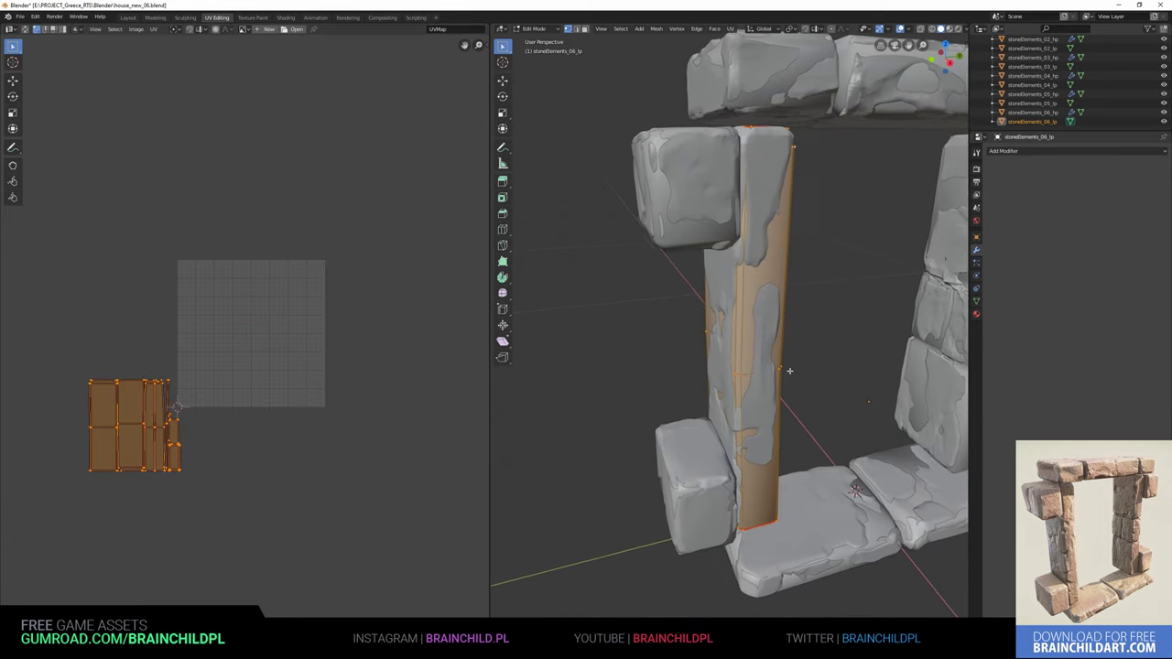
pyautogui.moveTo(768, 366); pyautogui.dragTo(807, 352, button='middle')
pyautogui.press('Tab')
# Hide the doorway pieces, then unhide the pillar and side blocks in the outliner
pyautogui.click(767, 291)
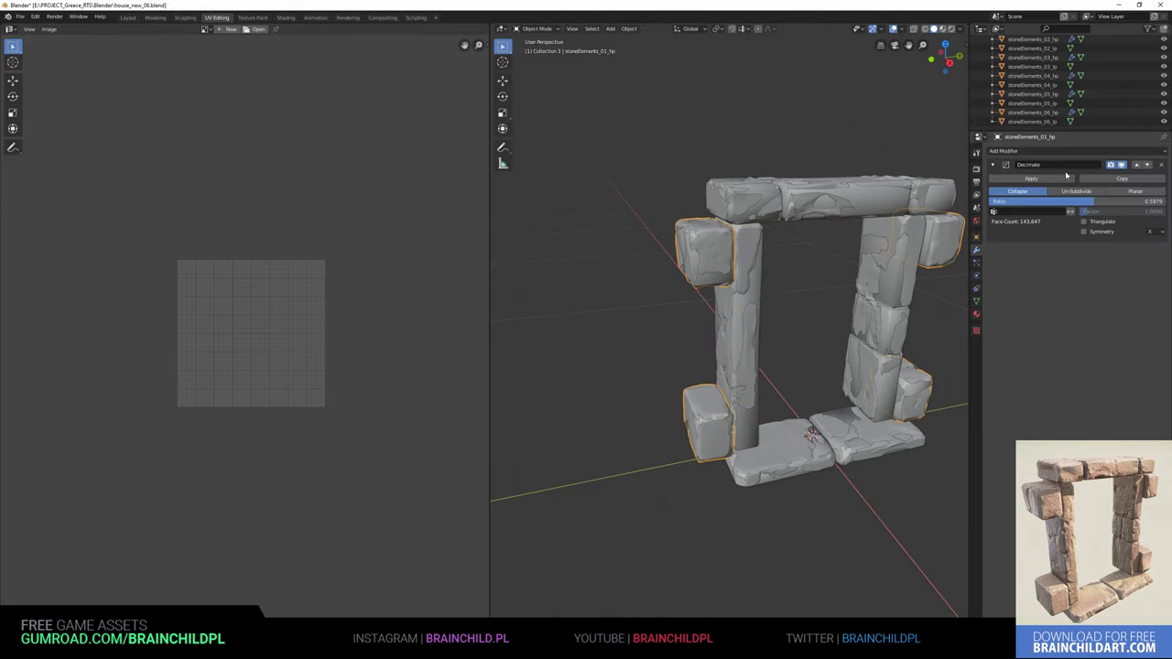
pyautogui.press('a')
pyautogui.press('h')
pyautogui.click(1164, 112)
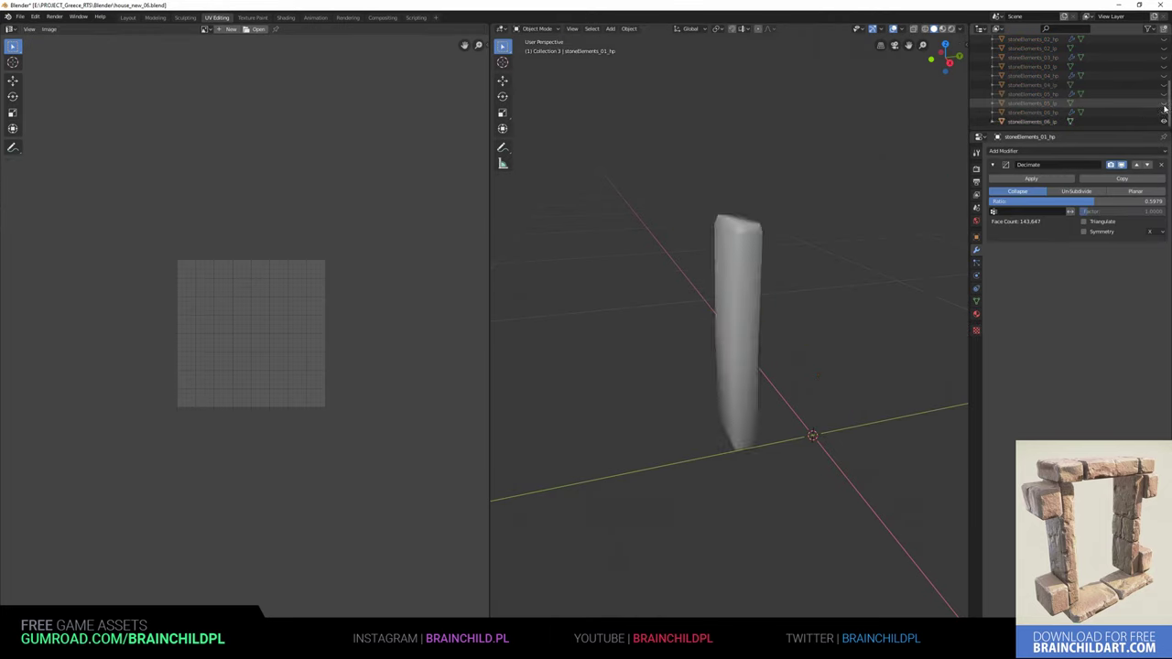
pyautogui.moveTo(1165, 108); pyautogui.dragTo(1165, 69)
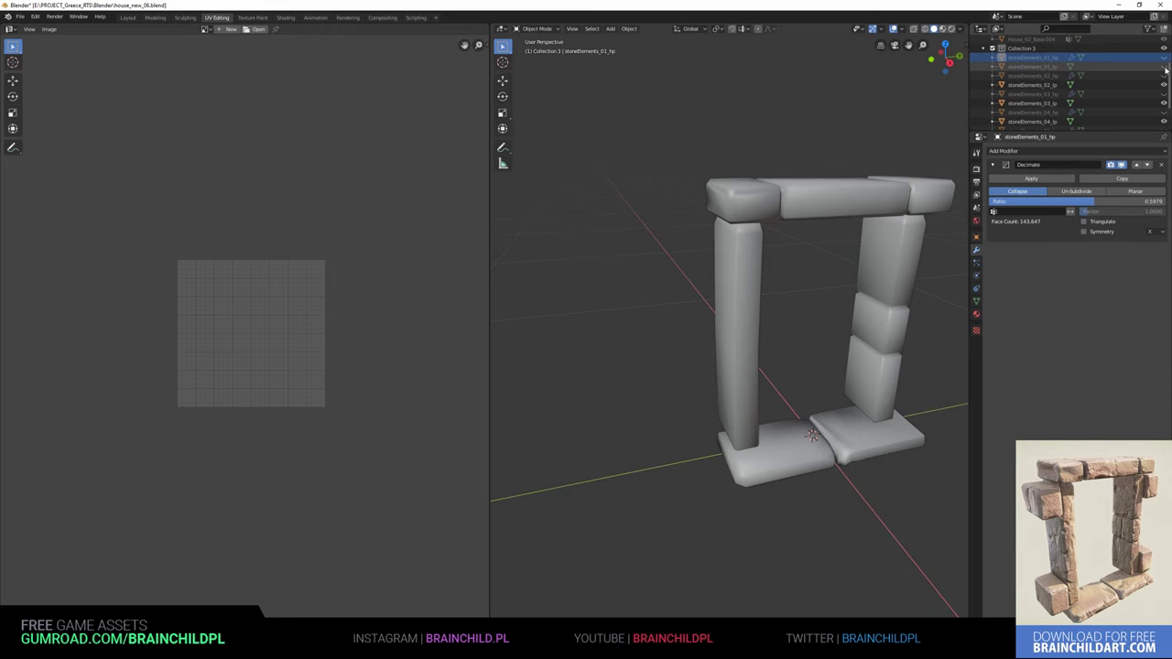
pyautogui.click(1164, 68)
# Select all doorway geometry in Edit Mode, pack it with UVPackmaster, and return to Object Mode
pyautogui.press('a')
pyautogui.press('Tab')
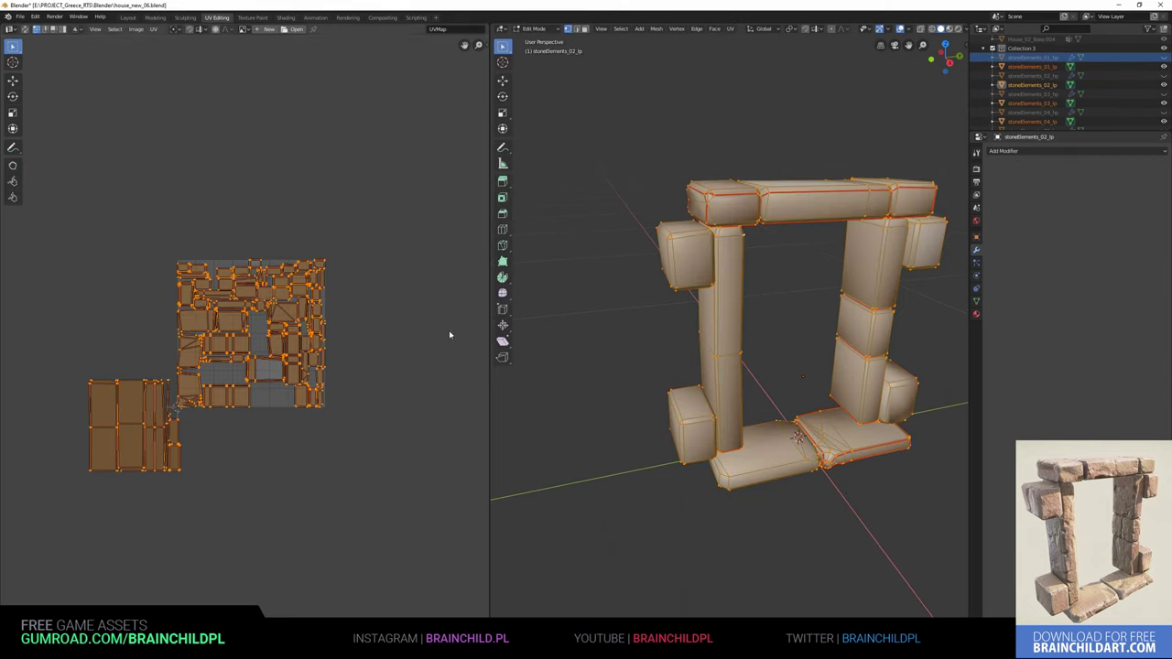
pyautogui.hotkey('alt', 'a')
pyautogui.click(724, 347)
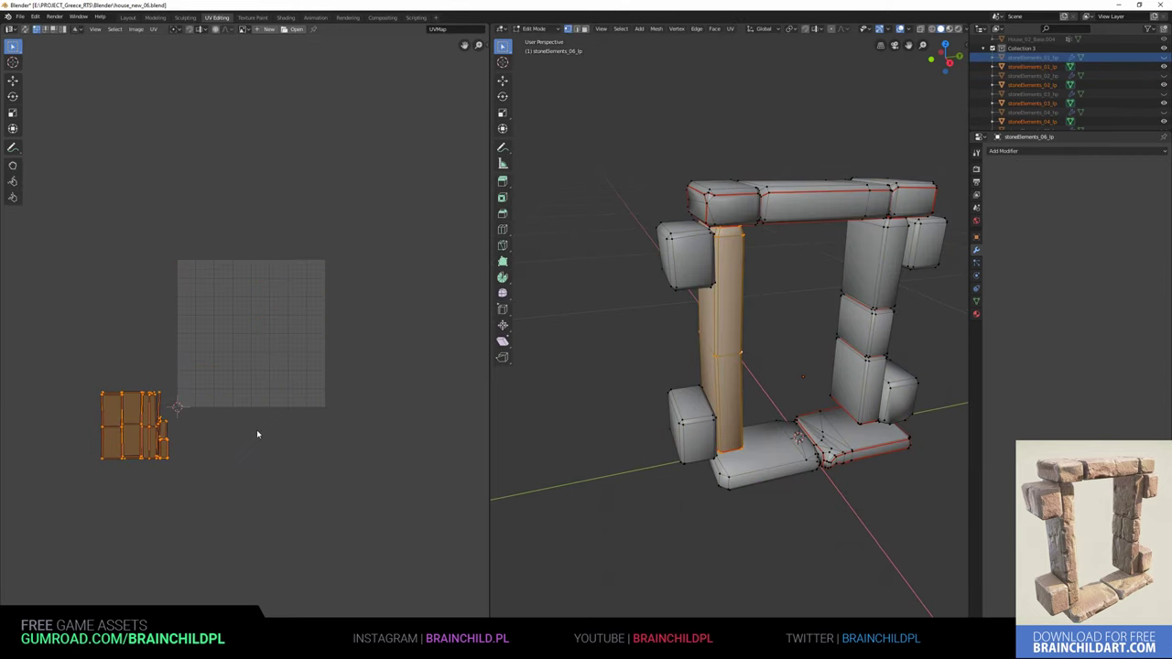
pyautogui.press('a')
pyautogui.press('n')
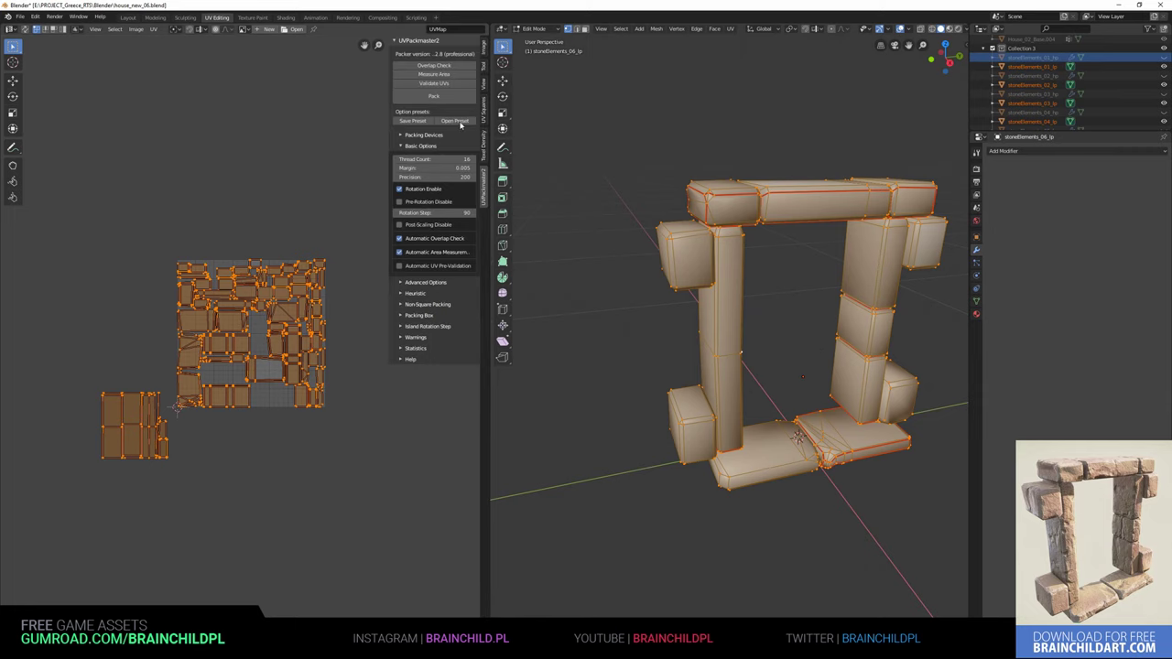
pyautogui.click(434, 95)
pyautogui.moveTo(759, 311)
pyautogui.mouseDown(button='middle')
pyautogui.moveTo(794, 303)
pyautogui.moveTo(782, 277)
pyautogui.moveTo(815, 275)
pyautogui.mouseUp(button='middle')
pyautogui.press('Tab')
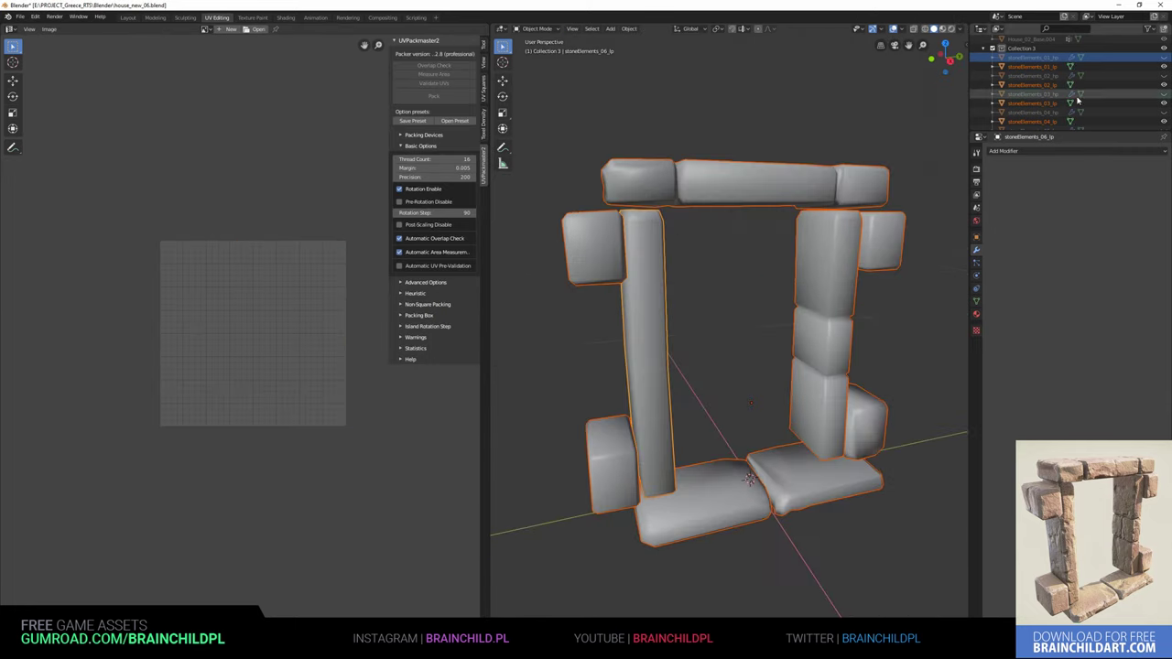
pyautogui.scroll(5, 1062, 92)
pyautogui.moveTo(1056, 131); pyautogui.dragTo(1056, 270)
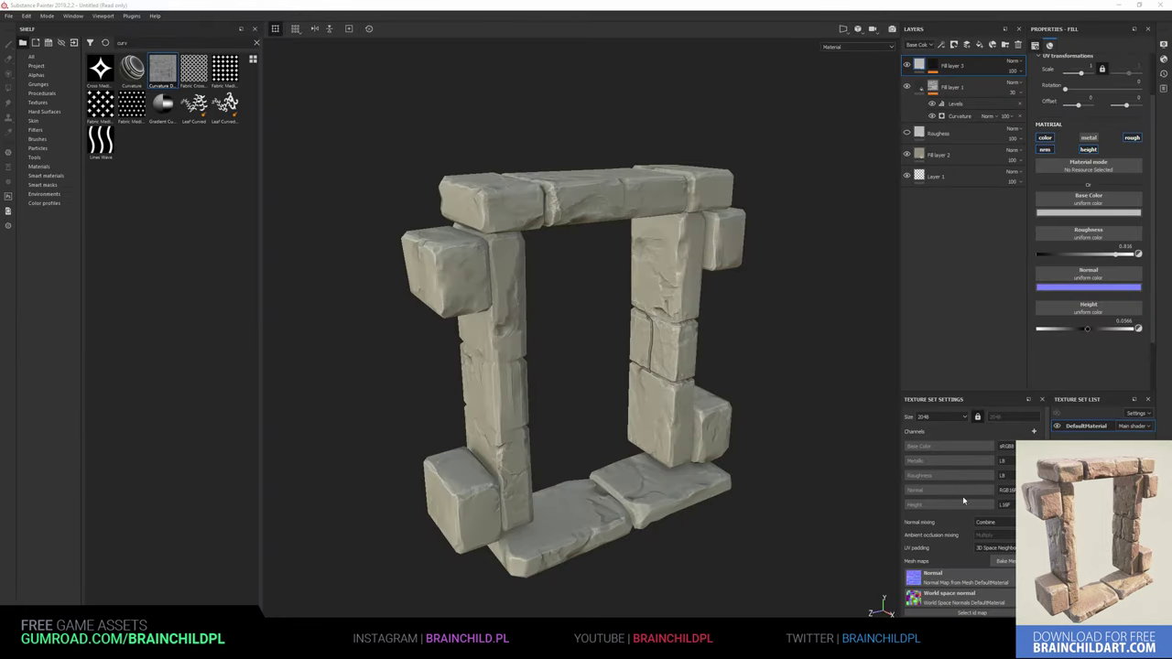
# Reload the updated stoneElements mesh through Edit > Project Configuration
pyautogui.moveTo(799, 343)
pyautogui.keyDown('alt'); pyautogui.mouseDown()
pyautogui.moveTo(732, 361)
pyautogui.moveTo(785, 321)
pyautogui.mouseUp(); pyautogui.keyUp('alt')
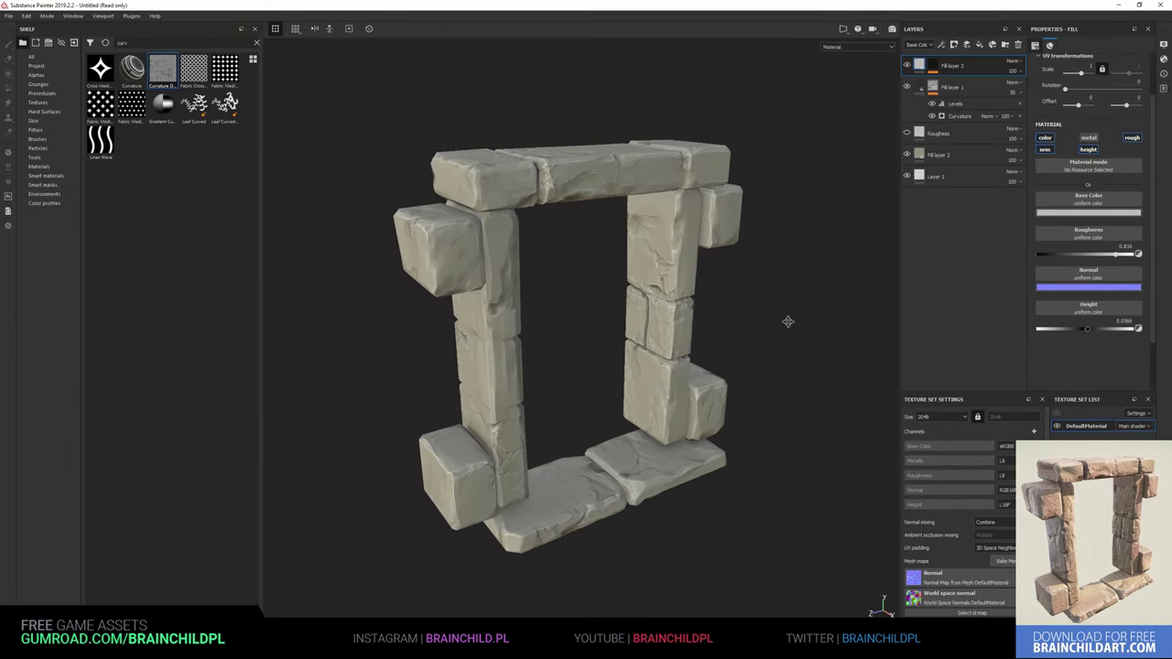
pyautogui.click(1005, 560)
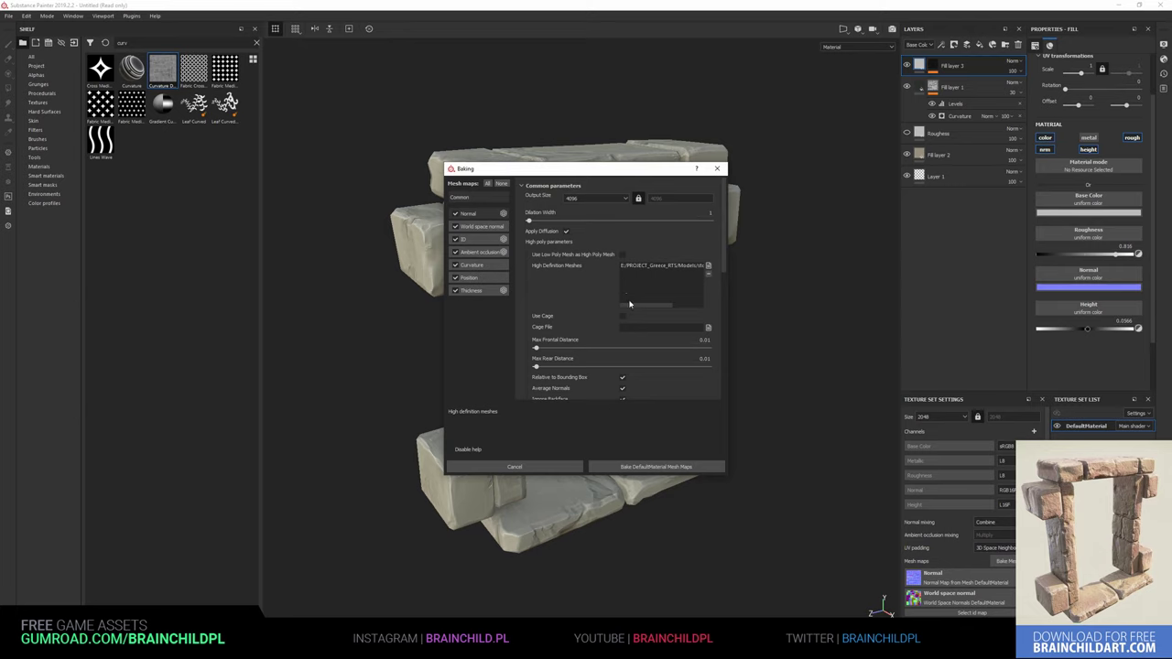
pyautogui.click(707, 268)
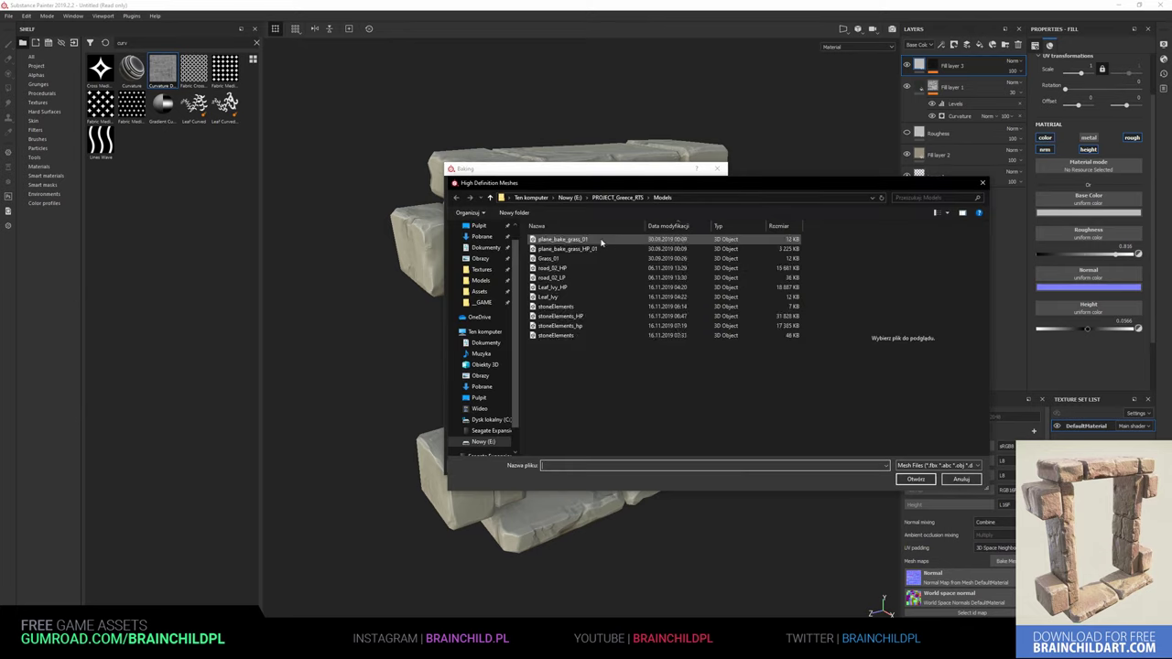
pyautogui.click(27, 19)
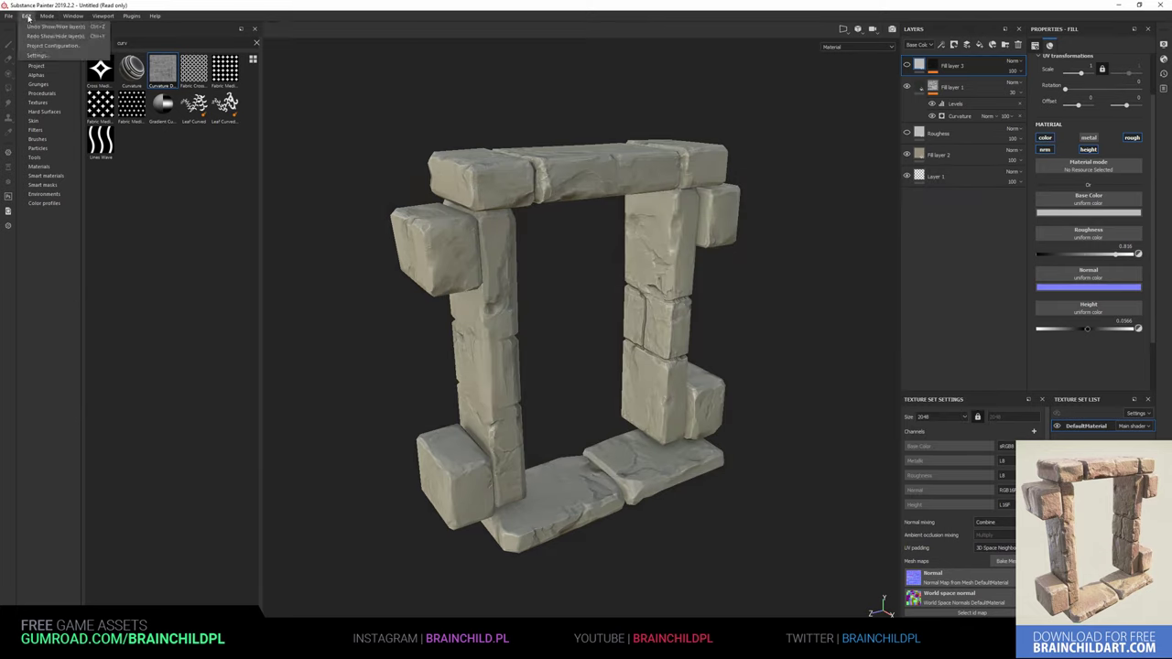
pyautogui.click(51, 44)
pyautogui.click(648, 269)
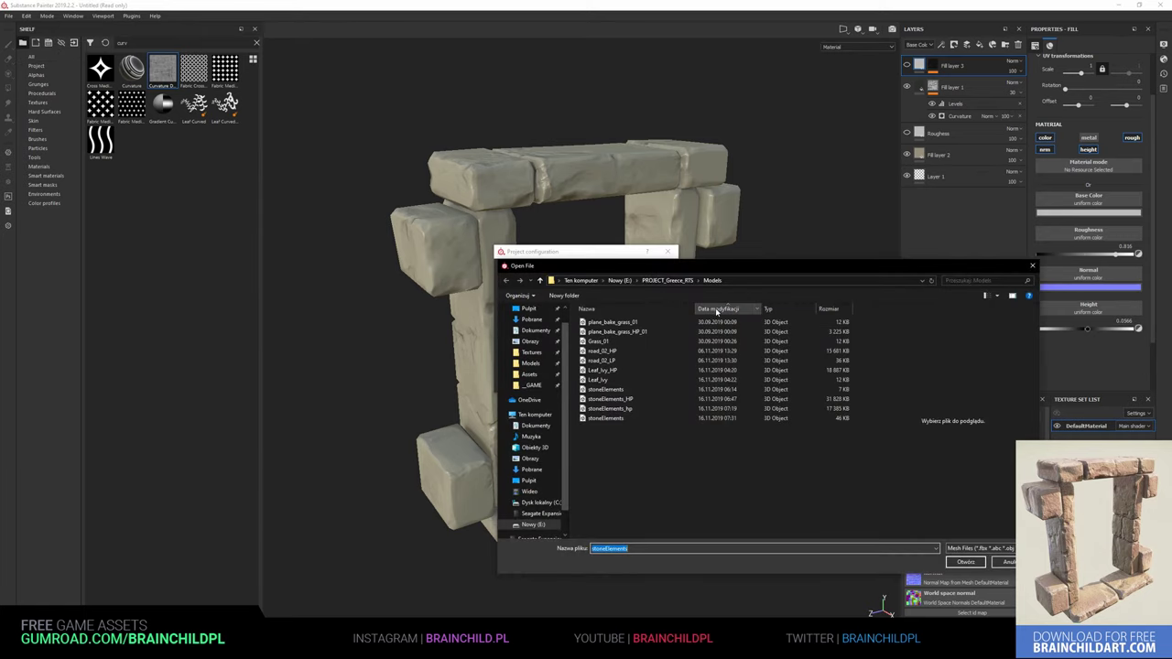
pyautogui.doubleClick(604, 324)
pyautogui.click(631, 384)
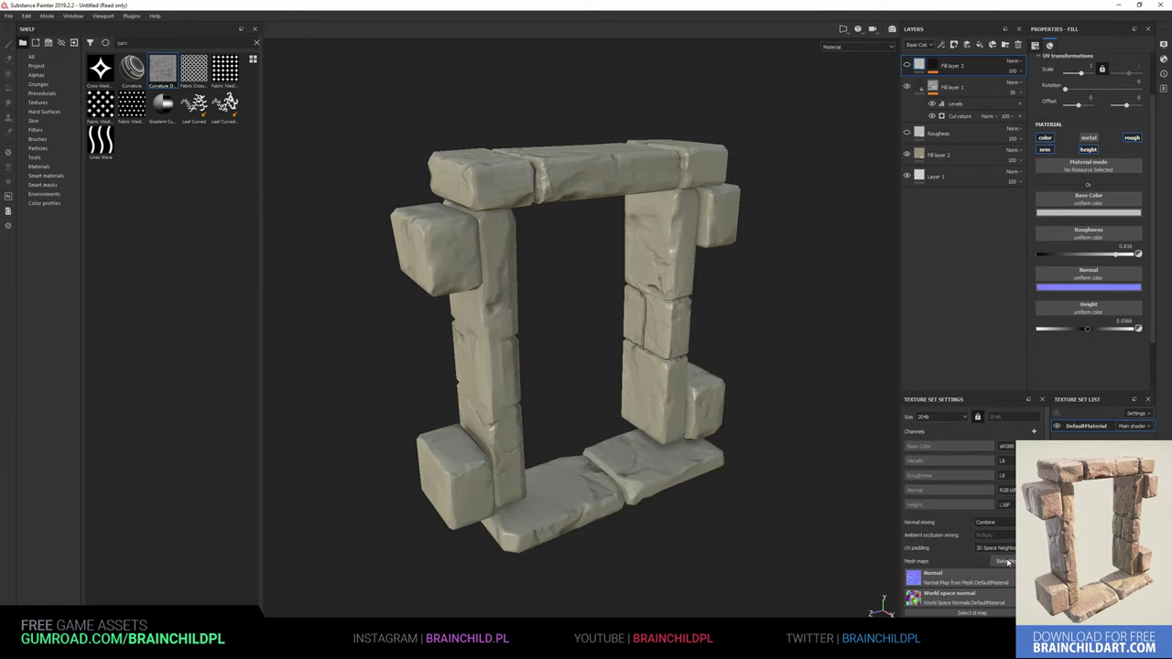
# Set the high-poly stone mesh as the high-definition mesh and bake the DefaultMaterial mesh maps
pyautogui.click(1005, 561)
pyautogui.click(707, 265)
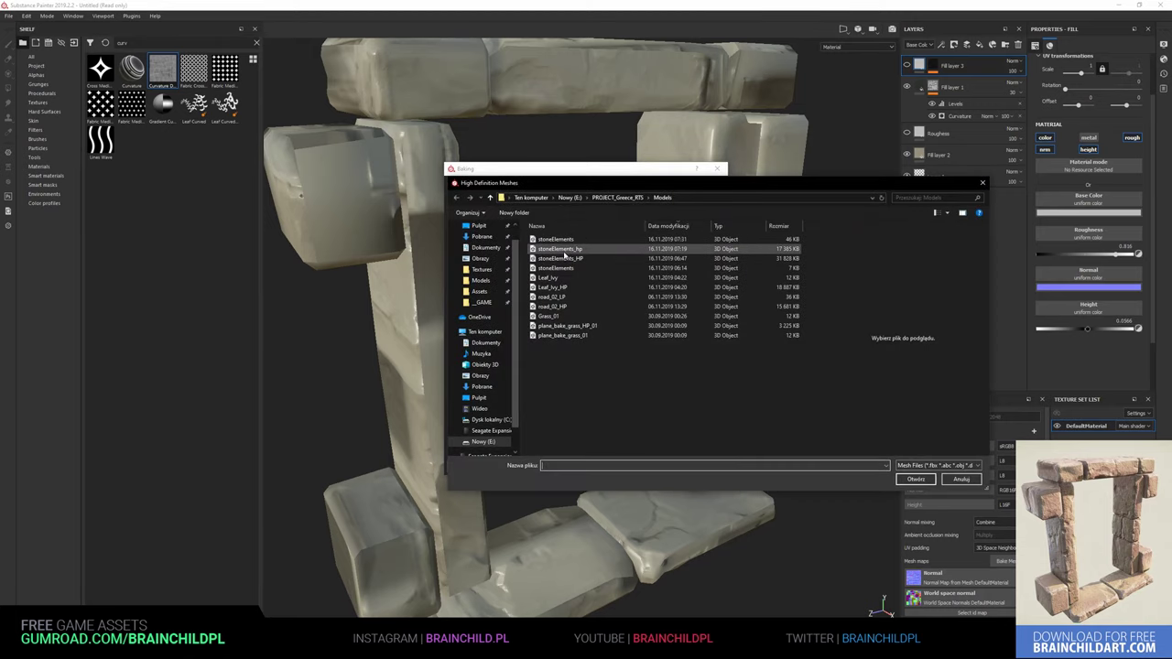
pyautogui.doubleClick(573, 260)
pyautogui.click(708, 276)
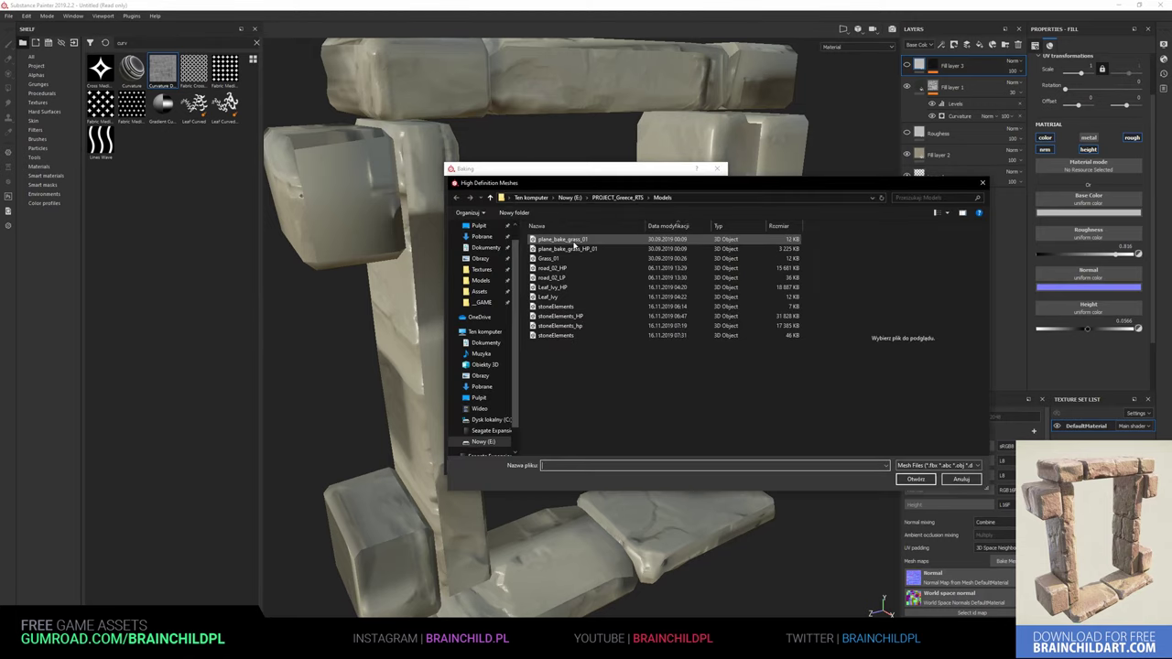
pyautogui.doubleClick(572, 253)
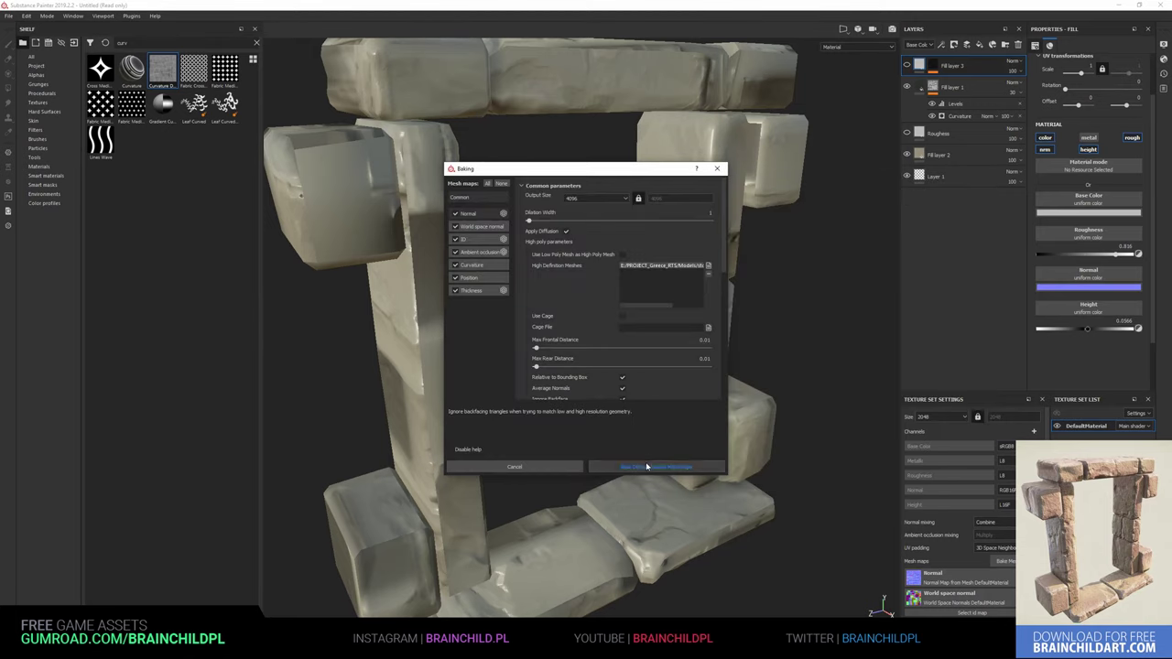
pyautogui.scroll(-2, 623, 366)
pyautogui.click(639, 468)
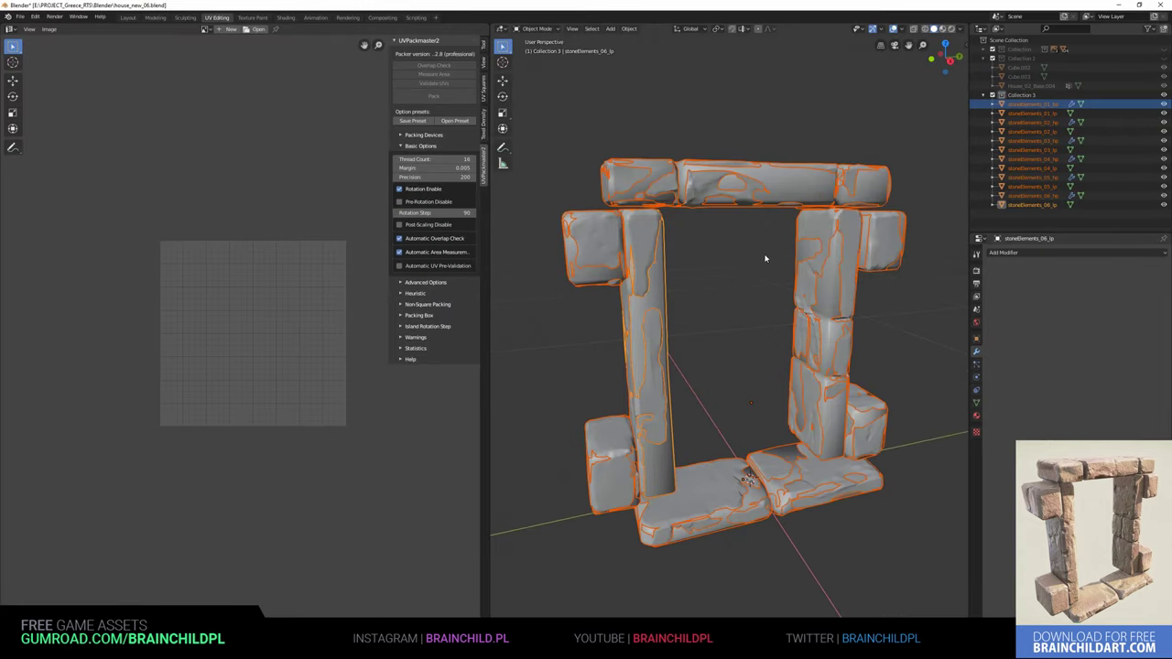
# Reveal the stone objects in the outliner so the remaining doorway stones are visible
pyautogui.scroll(-3, 800, 299)
pyautogui.press('Delete')
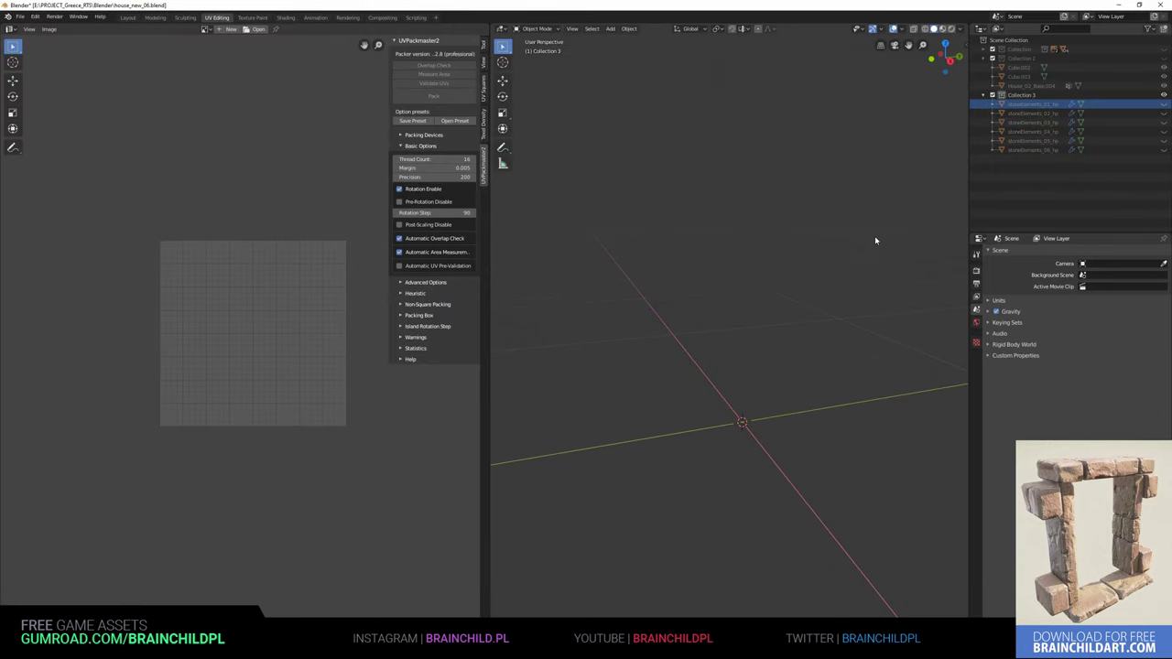
pyautogui.hotkey('ctrl', 'z')
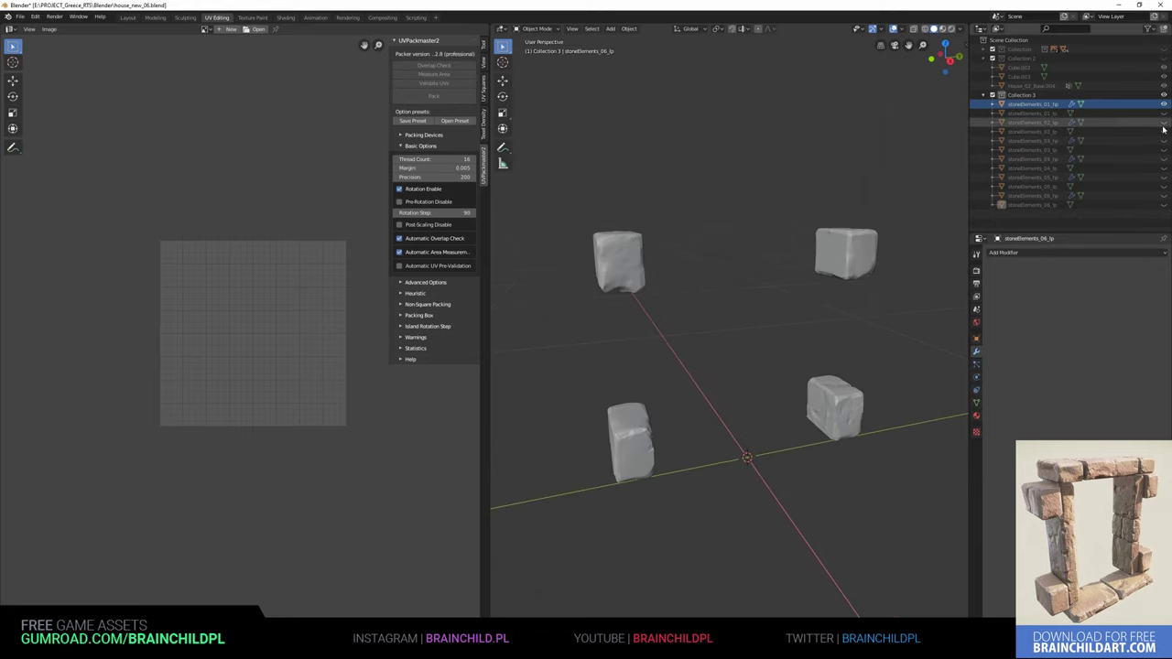
pyautogui.moveTo(1163, 113); pyautogui.dragTo(1165, 199)
pyautogui.click(796, 305)
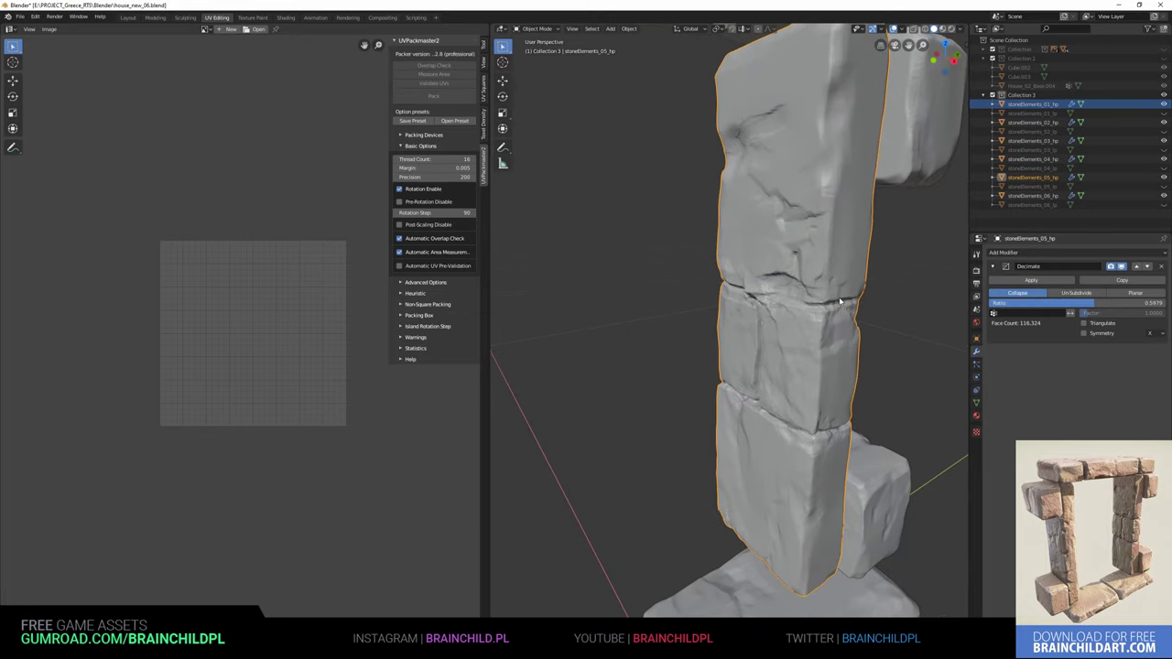
pyautogui.moveTo(805, 305)
pyautogui.mouseDown(button='middle')
pyautogui.moveTo(815, 344)
pyautogui.moveTo(917, 342)
pyautogui.mouseUp(button='middle')
pyautogui.scroll(4, 811, 321)
pyautogui.scroll(-5, 814, 344)
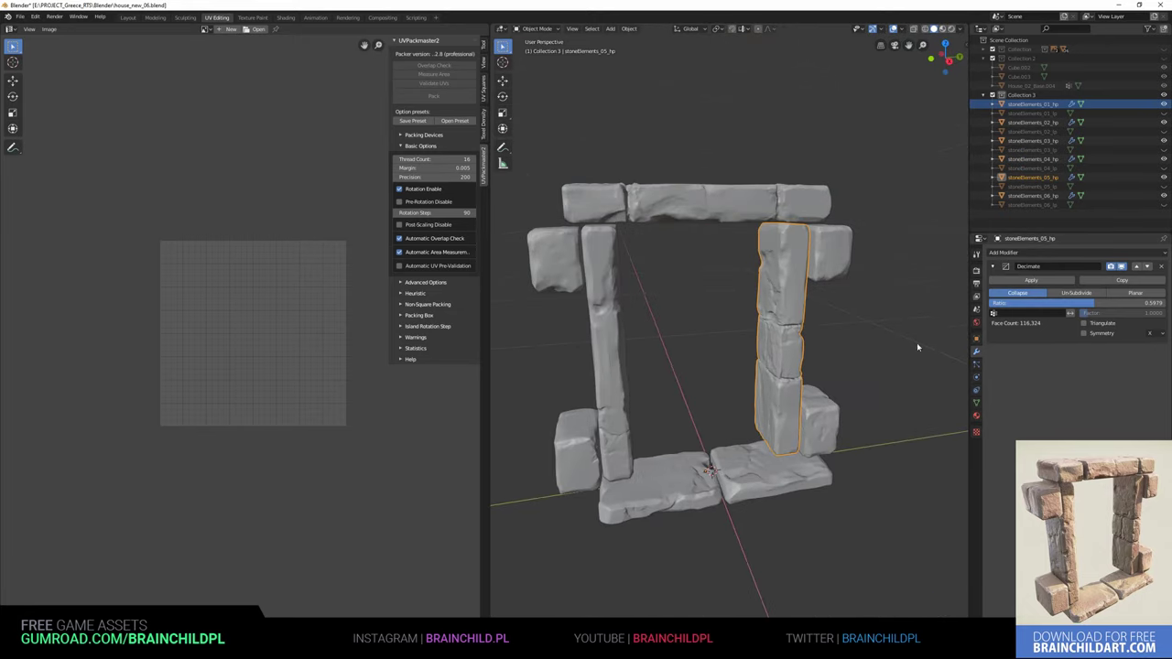
pyautogui.scroll(6, 850, 345)
pyautogui.scroll(4, 850, 345)
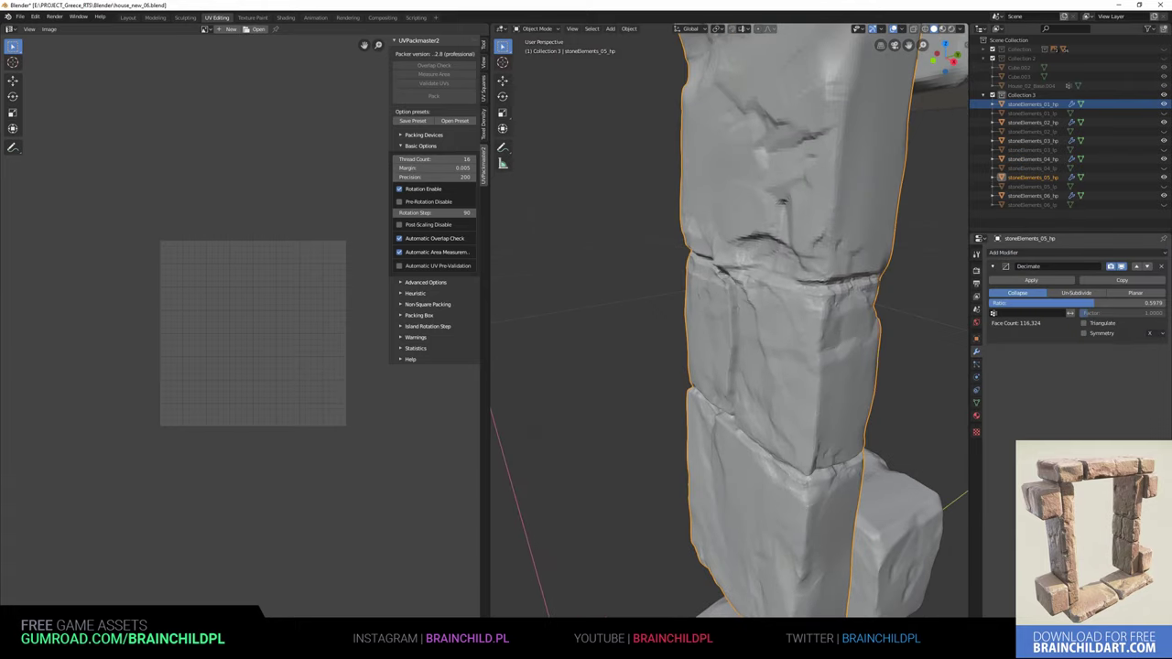
# Apply the decimation modifiers on the right, left and stoneElements_05_hp pillars
pyautogui.hotkey('ctrl', 'a')
pyautogui.scroll(-4, 805, 332)
pyautogui.scroll(-3, 805, 332)
pyautogui.click(701, 270)
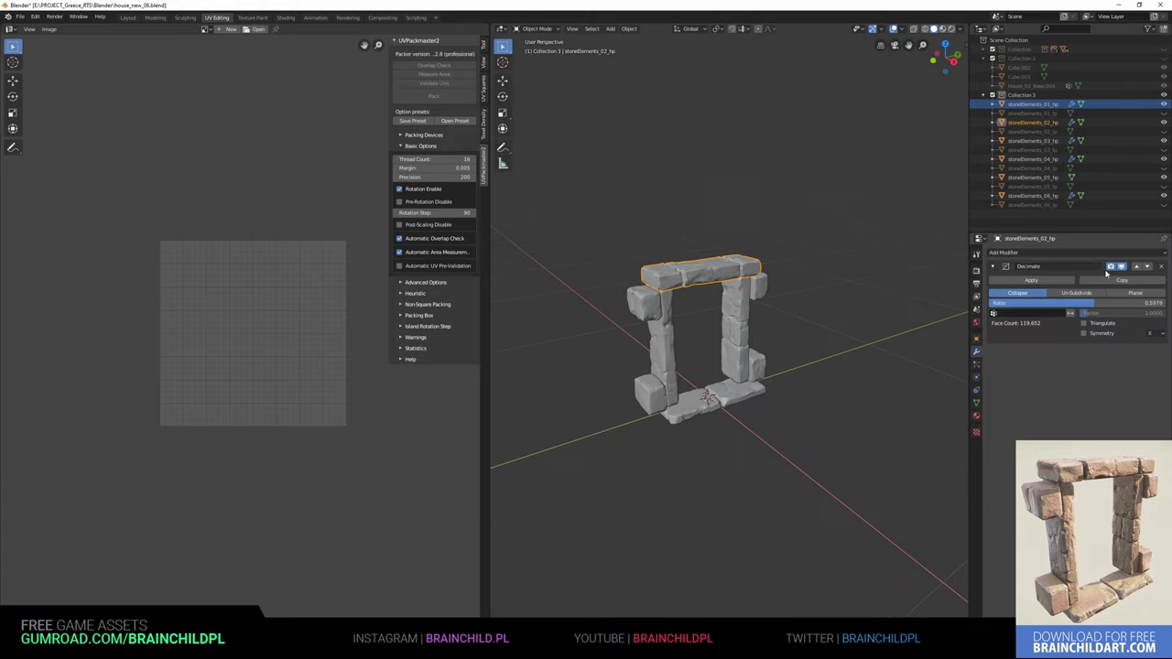
pyautogui.click(749, 361)
pyautogui.hotkey('ctrl', 'a')
pyautogui.click(660, 348)
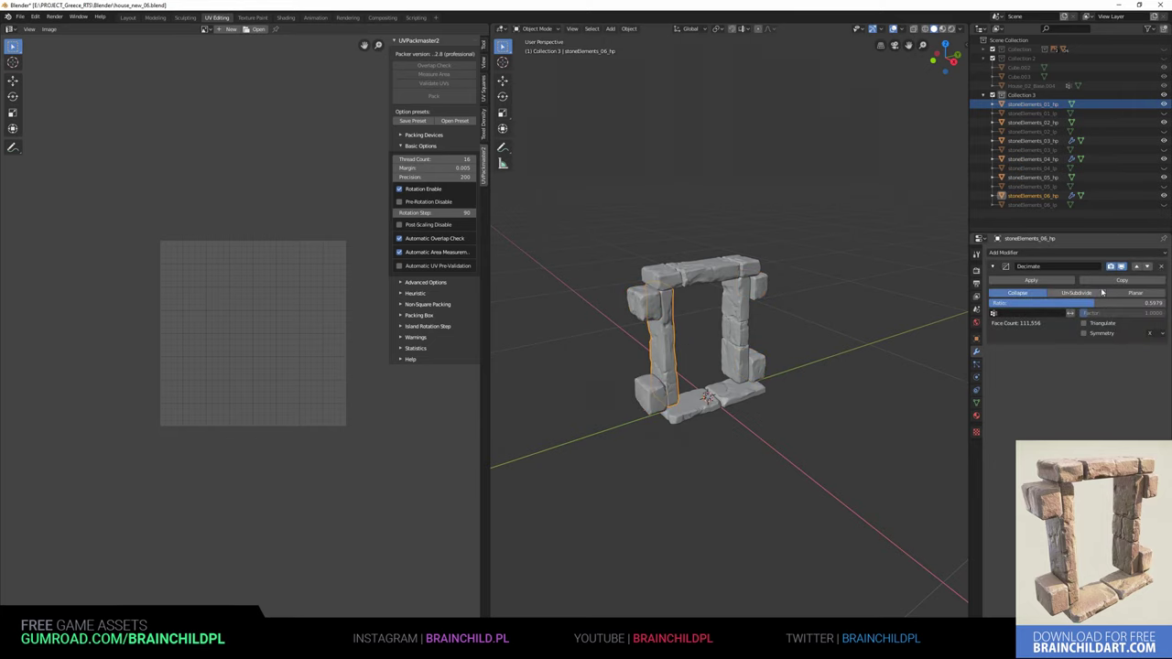
pyautogui.hotkey('ctrl', 'a')
pyautogui.click(742, 338)
pyautogui.hotkey('ctrl', 'a')
pyautogui.scroll(3, 804, 313)
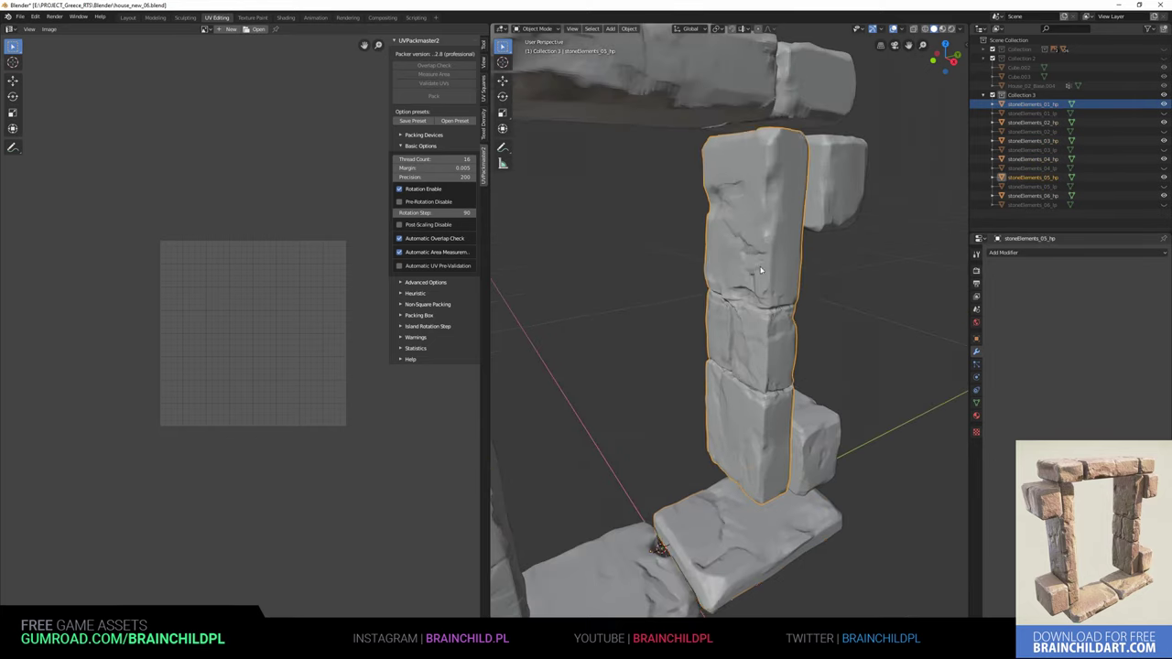
pyautogui.scroll(2, 803, 313)
# Add and subdivide Multires on the 05_hp pillar, lintel and 06_hp pillar
pyautogui.click(1007, 251)
pyautogui.click(992, 358)
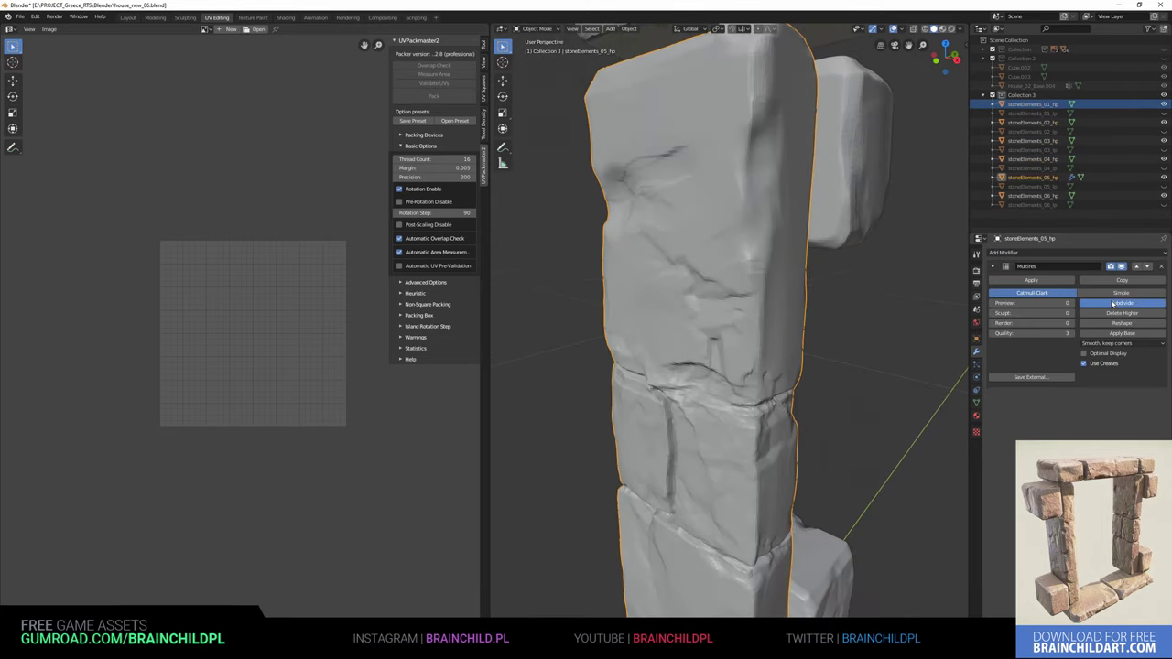
pyautogui.scroll(-5, 762, 353)
pyautogui.click(1022, 289)
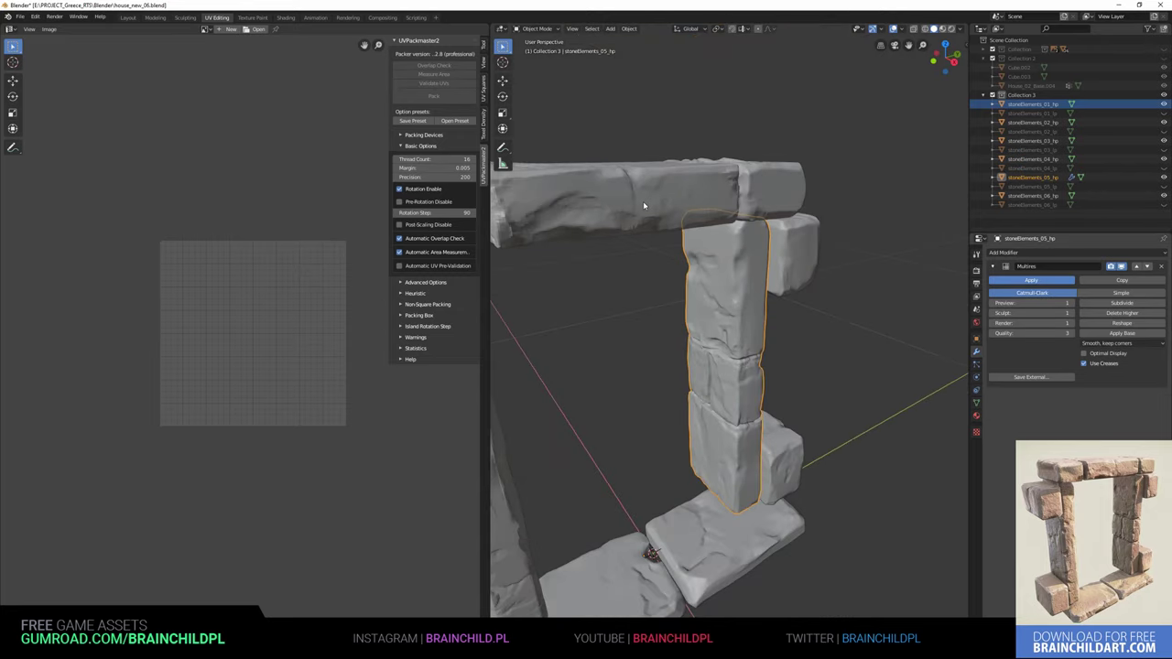
pyautogui.click(642, 205)
pyautogui.click(1046, 253)
pyautogui.click(992, 354)
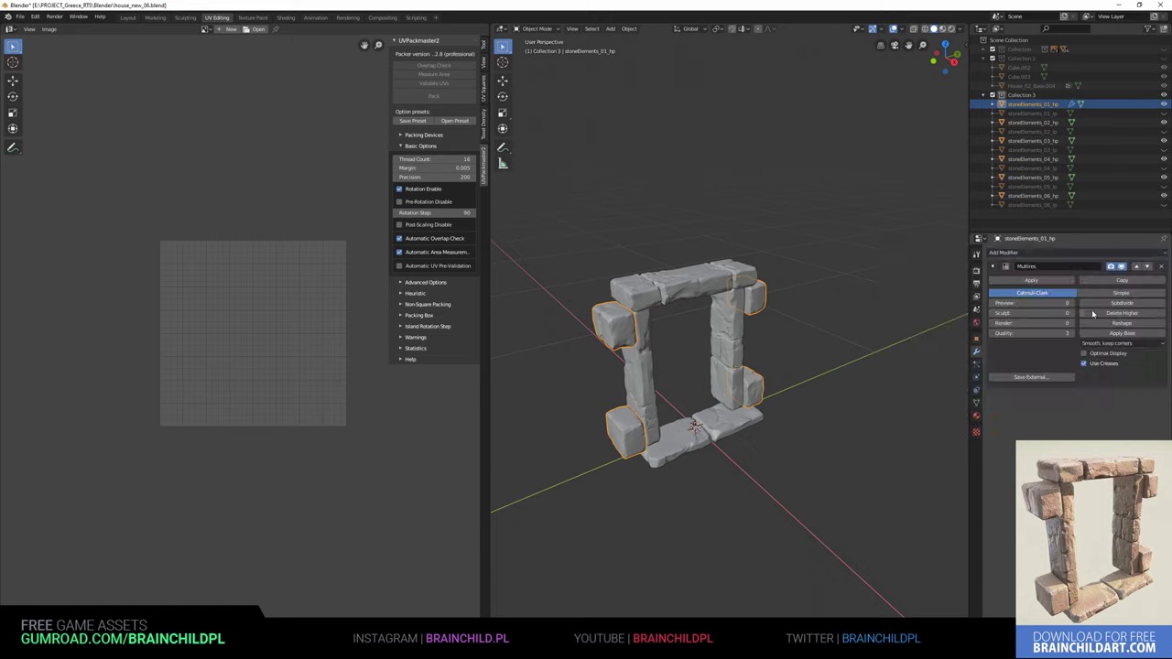
pyautogui.click(1031, 280)
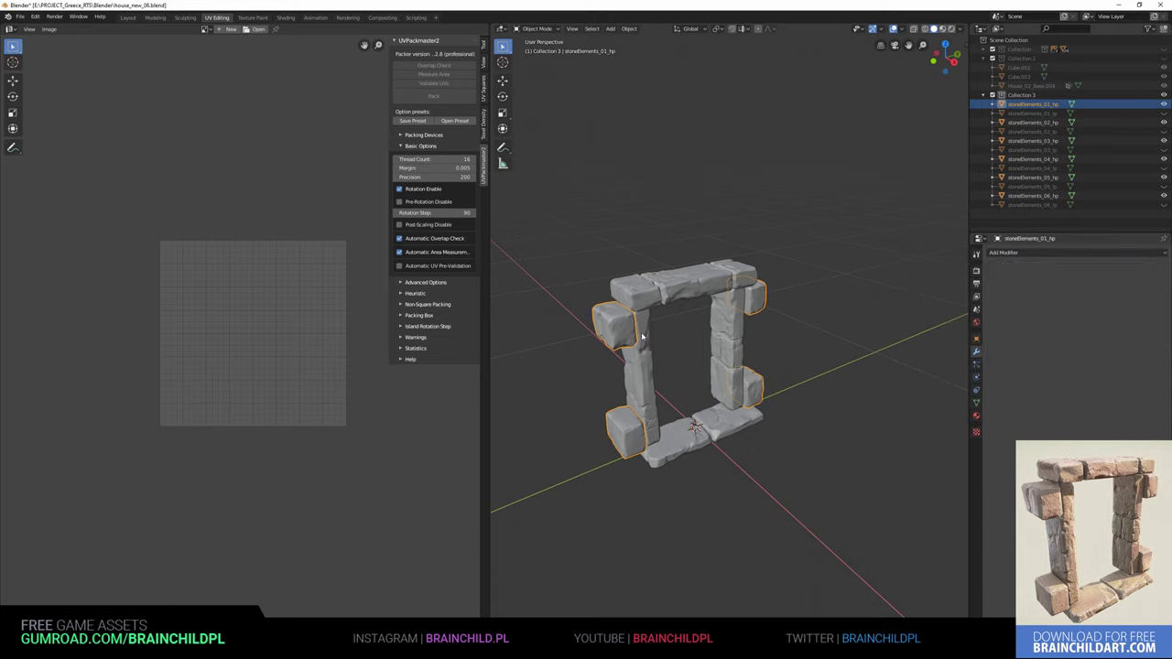
pyautogui.click(631, 366)
pyautogui.click(1046, 253)
pyautogui.click(993, 348)
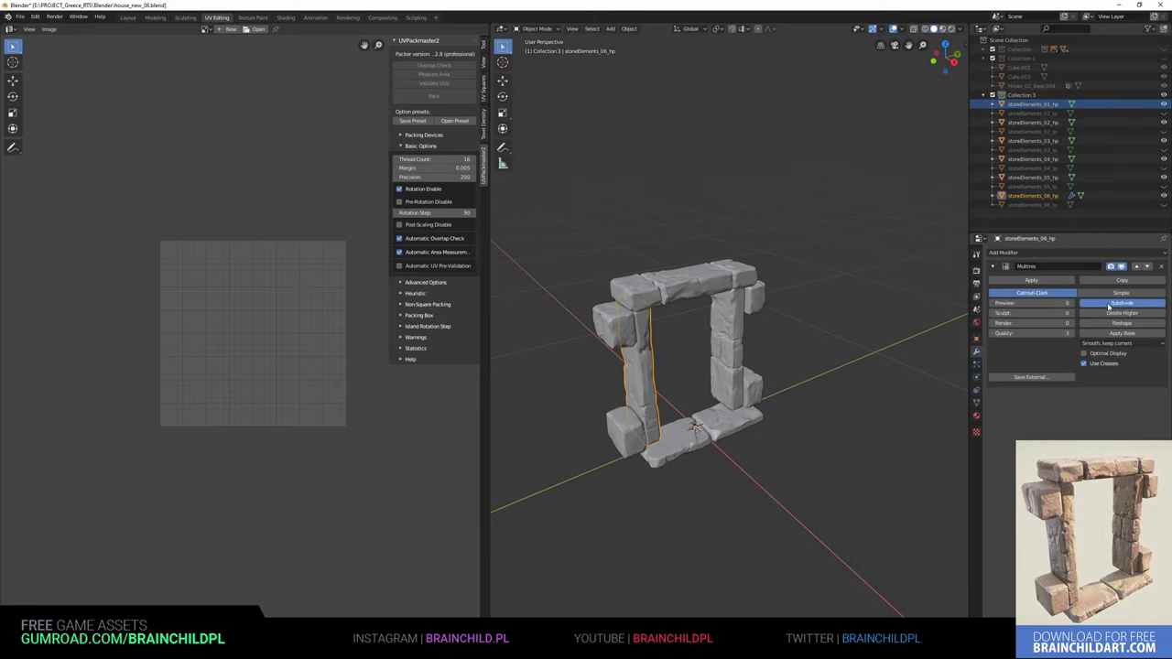
pyautogui.click(1016, 280)
# Add and apply Multires on the stoneElements_04_hp and 03_hp bottom slabs
pyautogui.click(678, 444)
pyautogui.click(1002, 253)
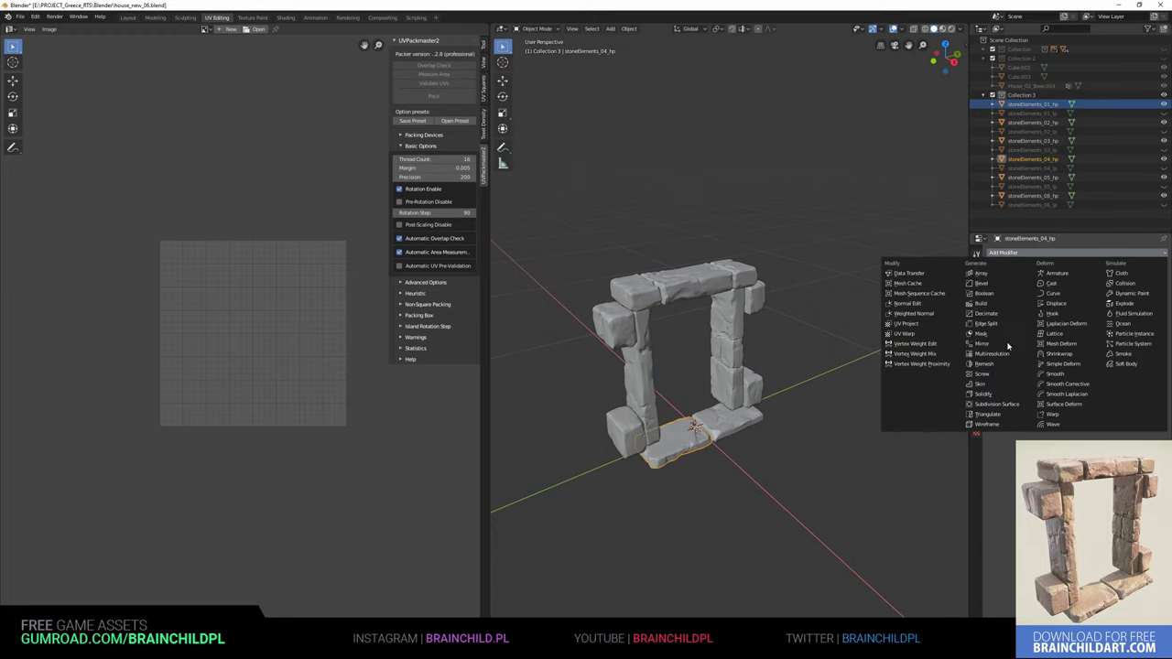
pyautogui.click(992, 348)
pyautogui.click(1026, 280)
pyautogui.click(731, 426)
pyautogui.click(1002, 253)
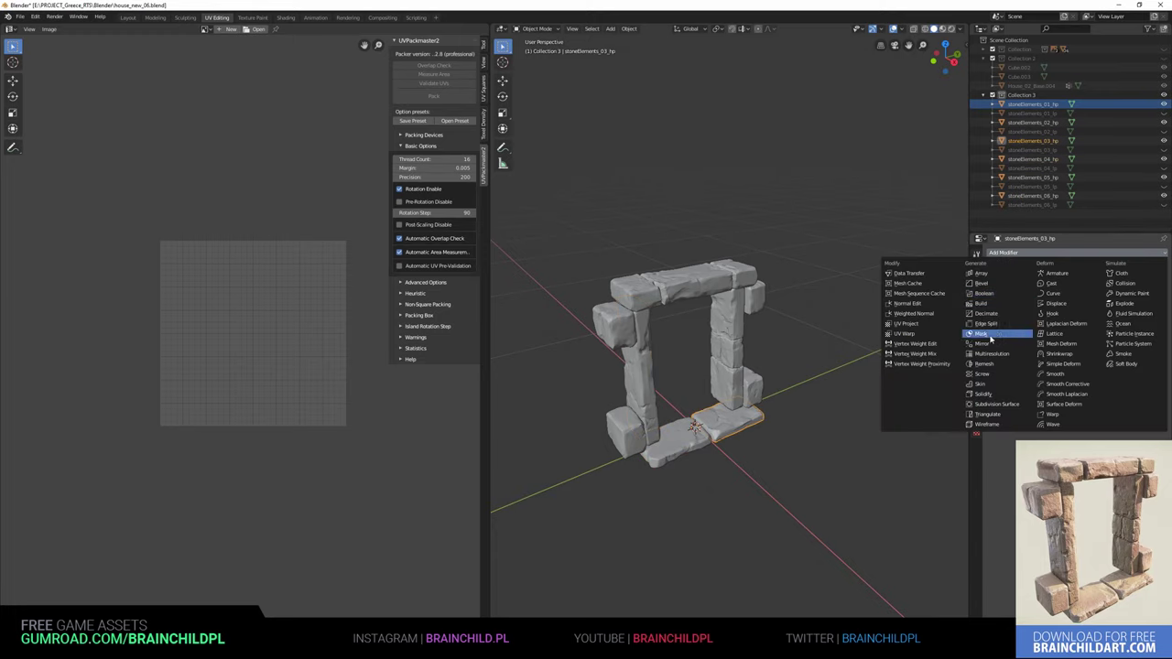
pyautogui.click(992, 347)
pyautogui.click(1018, 278)
# Export the high-poly stones as stoneElements_hp.fbx into the Models folder
pyautogui.press('a')
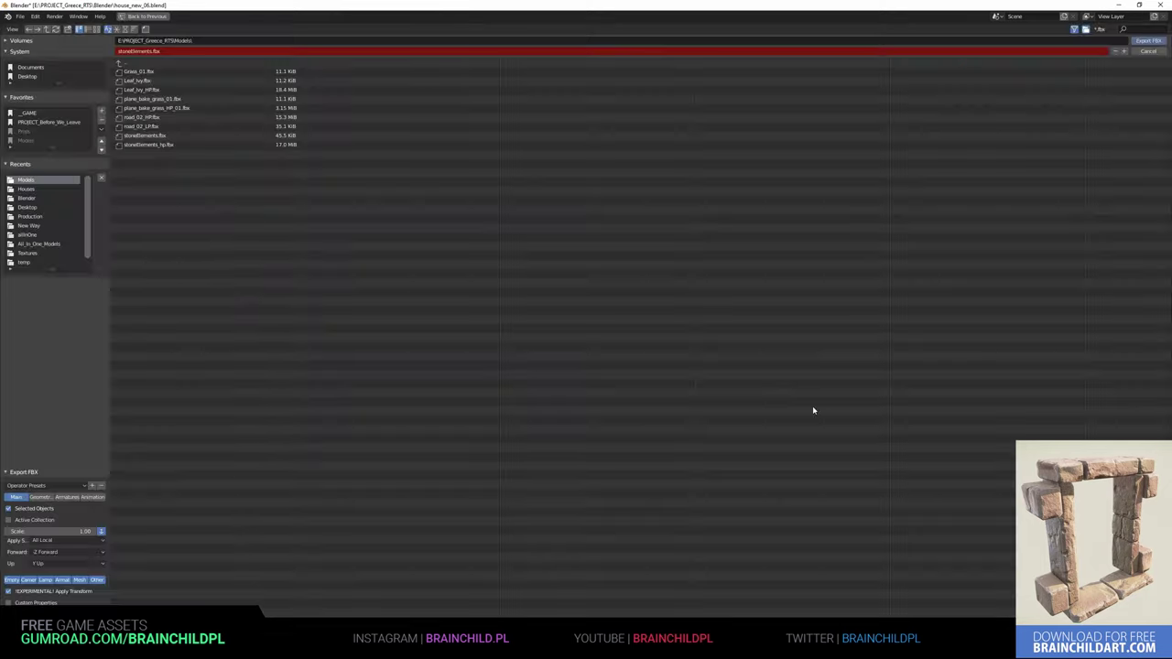
pyautogui.click(151, 80)
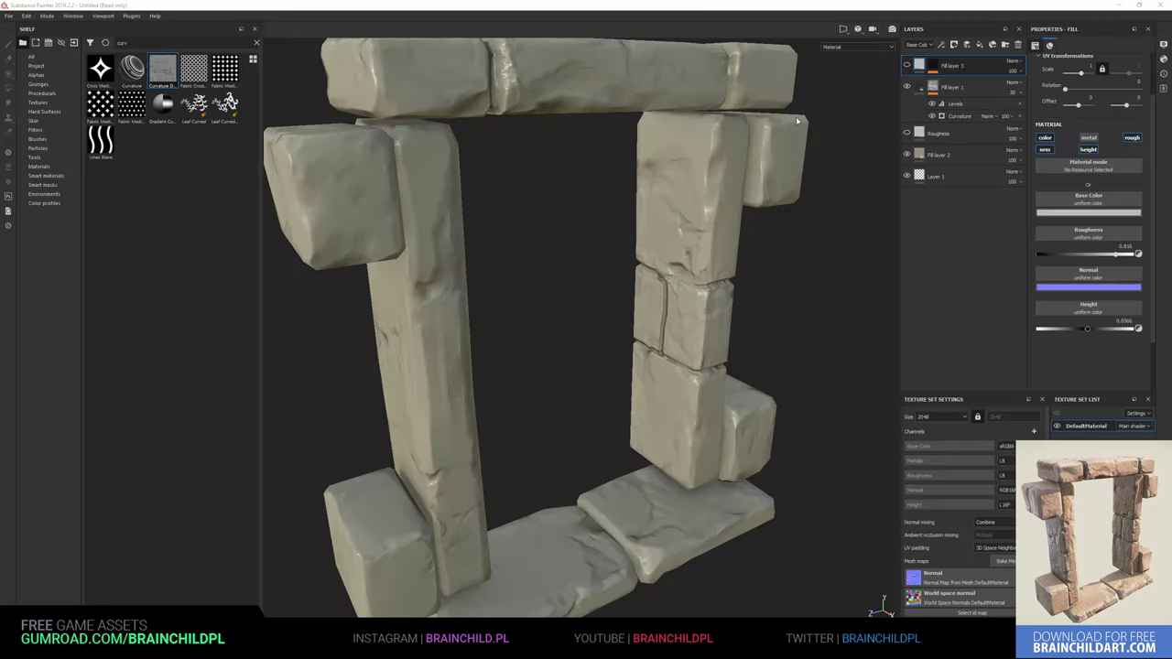
# Load stoneElements_hp as the high-definition mesh and bake the DefaultMaterial mesh maps
pyautogui.moveTo(694, 187)
pyautogui.keyDown('alt'); pyautogui.mouseDown()
pyautogui.moveTo(681, 212)
pyautogui.moveTo(599, 250)
pyautogui.moveTo(599, 230)
pyautogui.moveTo(562, 195)
pyautogui.moveTo(584, 239)
pyautogui.moveTo(617, 261)
pyautogui.mouseUp(); pyautogui.keyUp('alt')
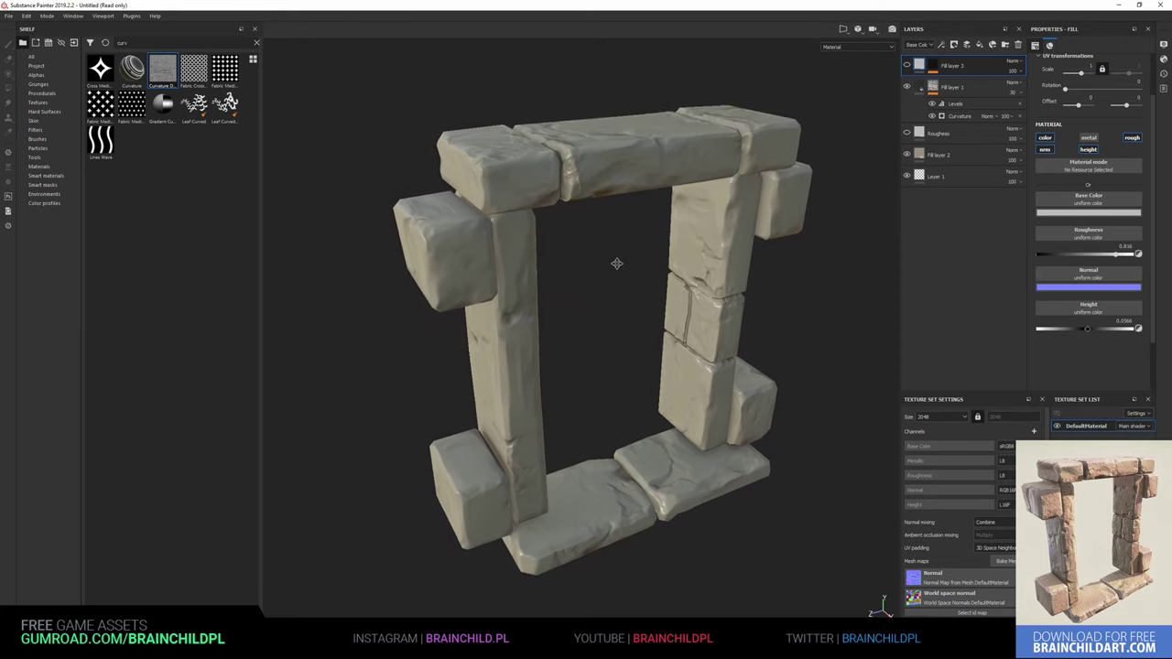
pyautogui.click(1005, 560)
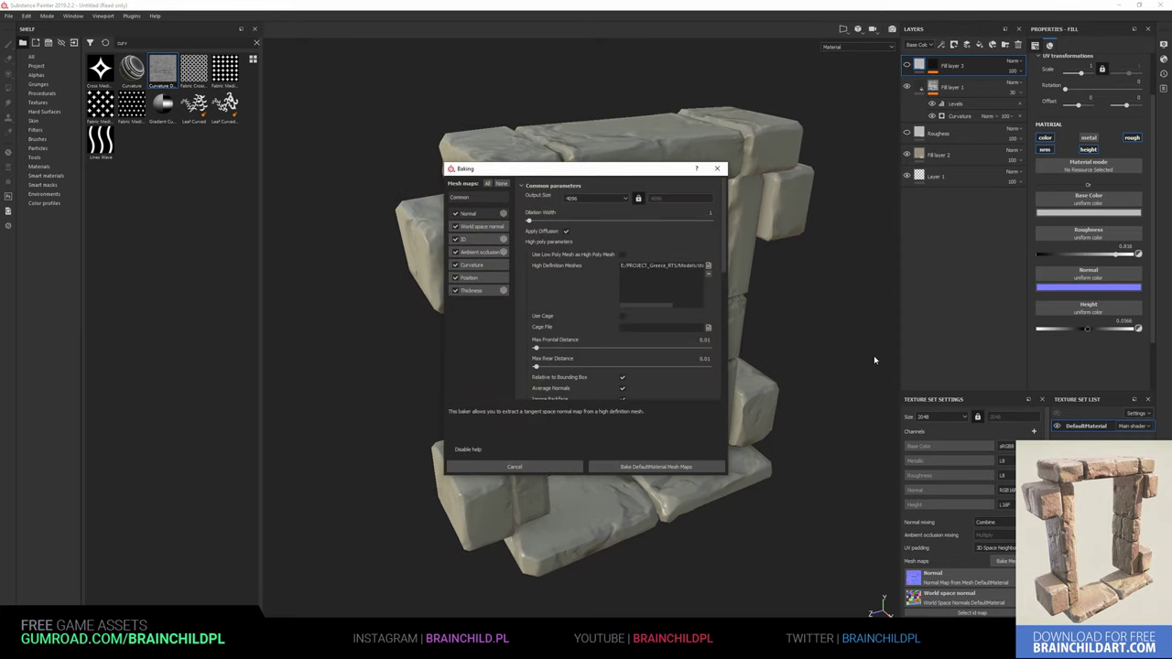
pyautogui.click(707, 267)
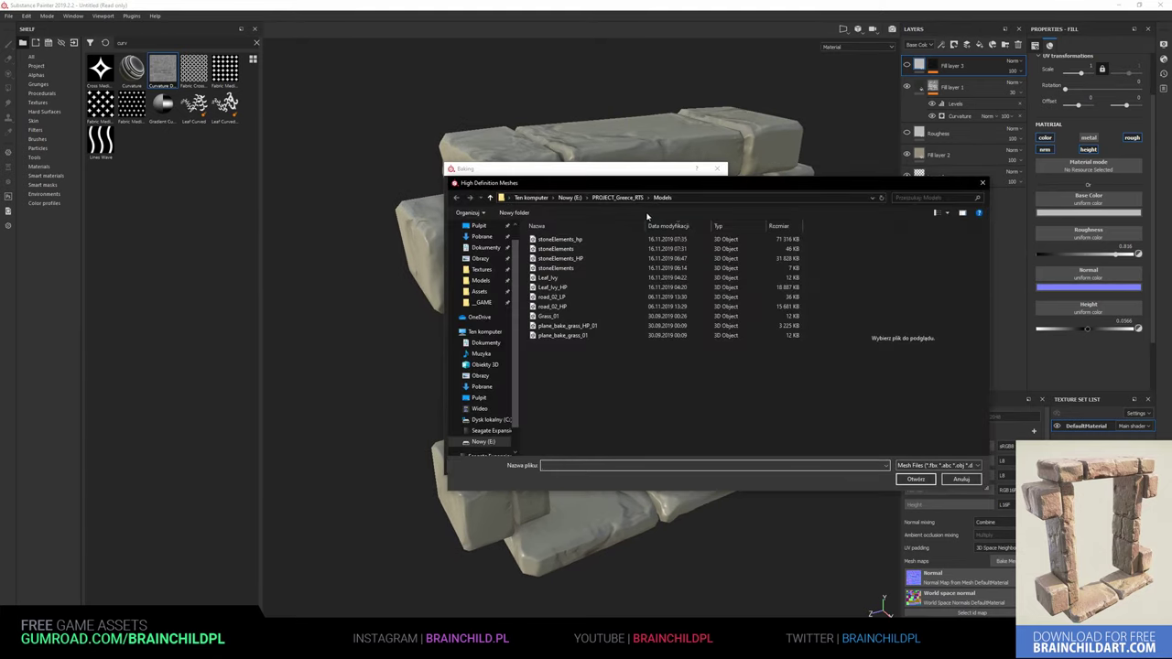
pyautogui.click(681, 227)
pyautogui.click(677, 227)
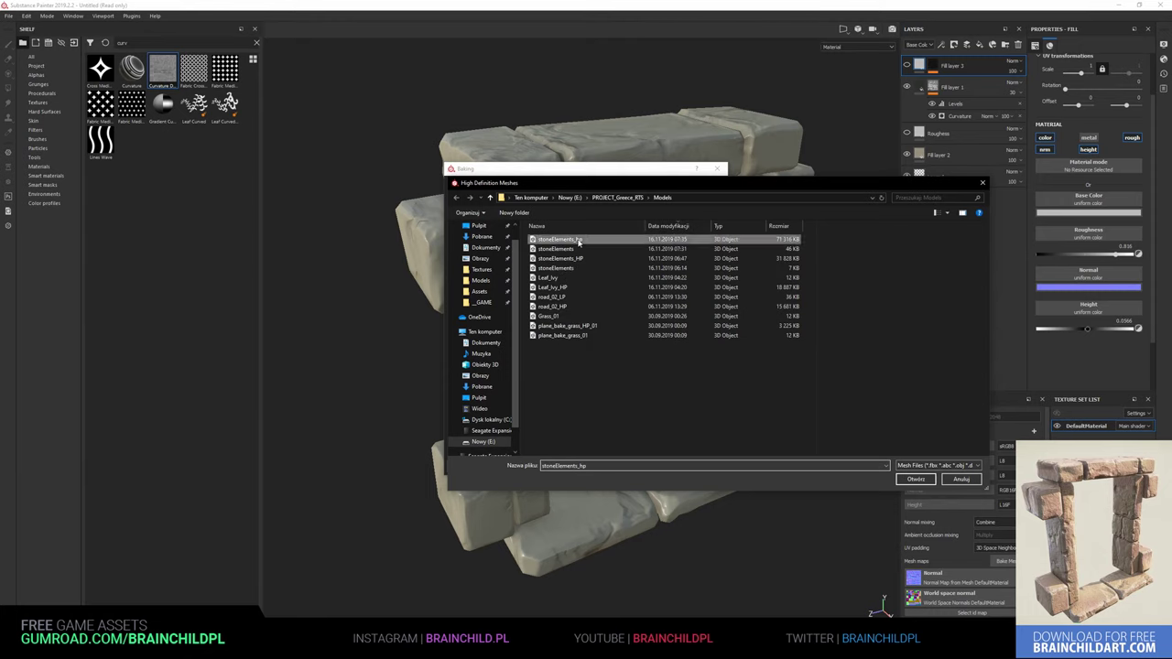
pyautogui.doubleClick(560, 239)
pyautogui.click(608, 466)
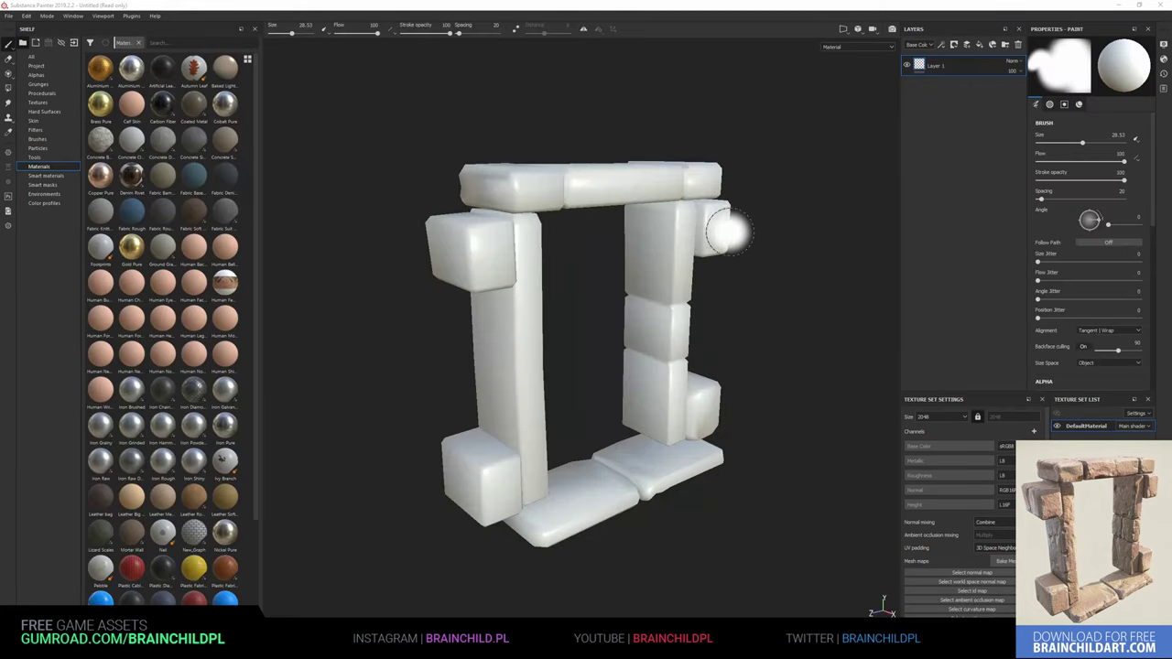
# Set the bake output size to 4096 and load stoneElements_HP as the high-definition mesh
pyautogui.keyDown('alt'); pyautogui.moveTo(723, 230); pyautogui.dragTo(993, 425); pyautogui.keyUp('alt')
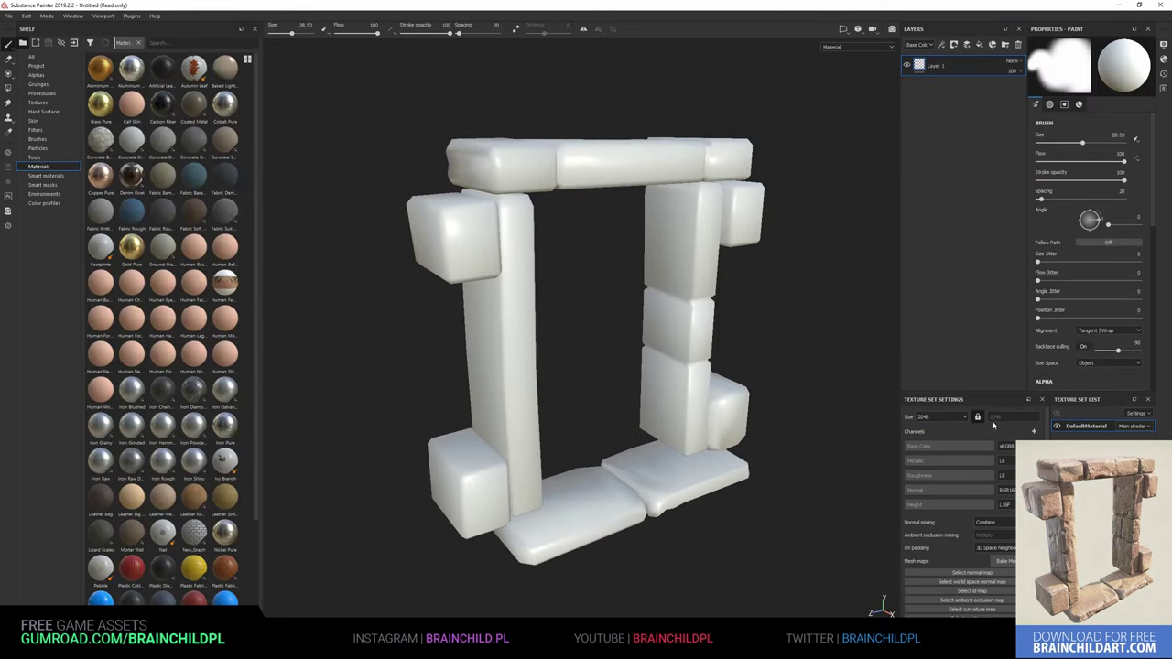
pyautogui.click(1007, 561)
pyautogui.click(595, 199)
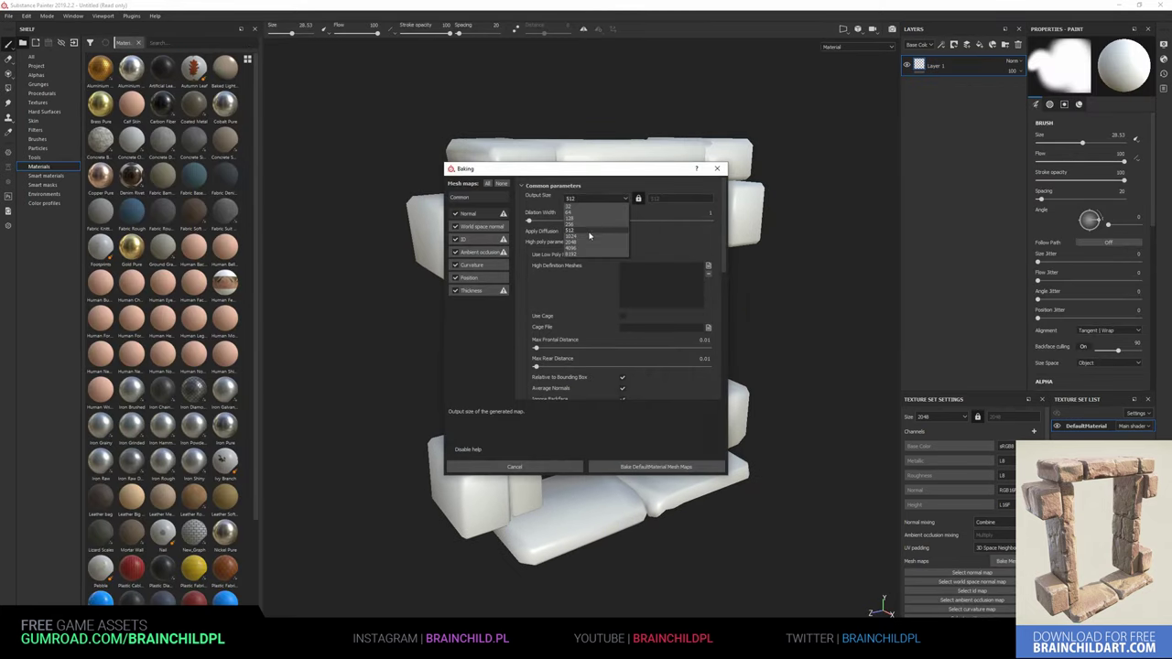
pyautogui.click(579, 248)
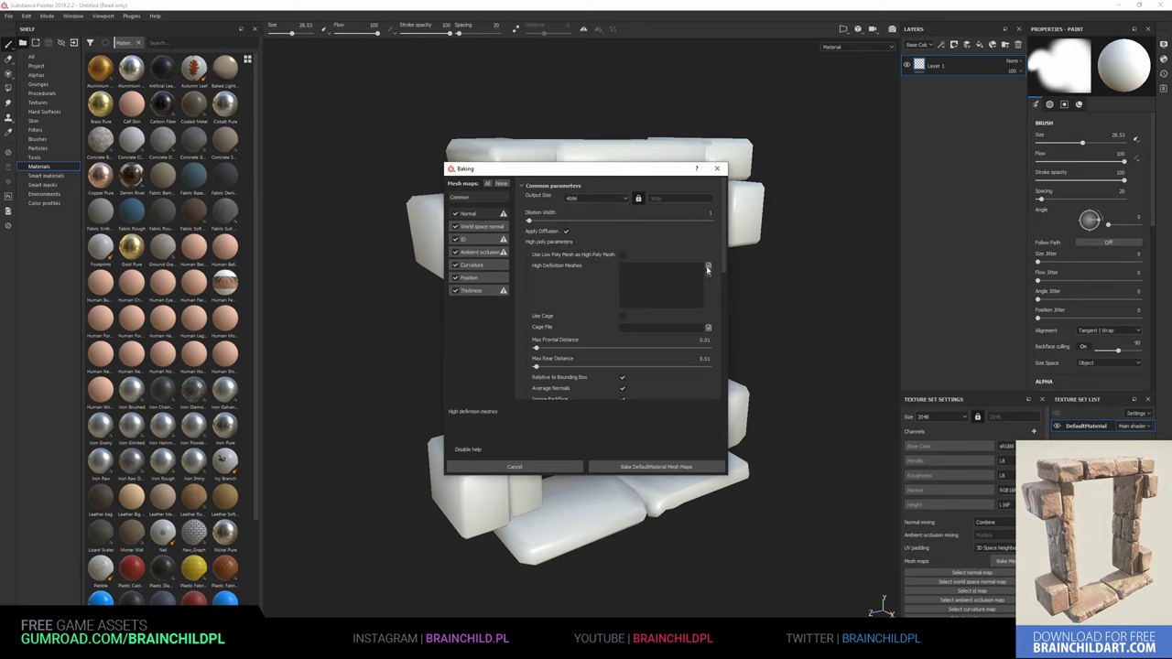
pyautogui.click(707, 267)
pyautogui.click(573, 259)
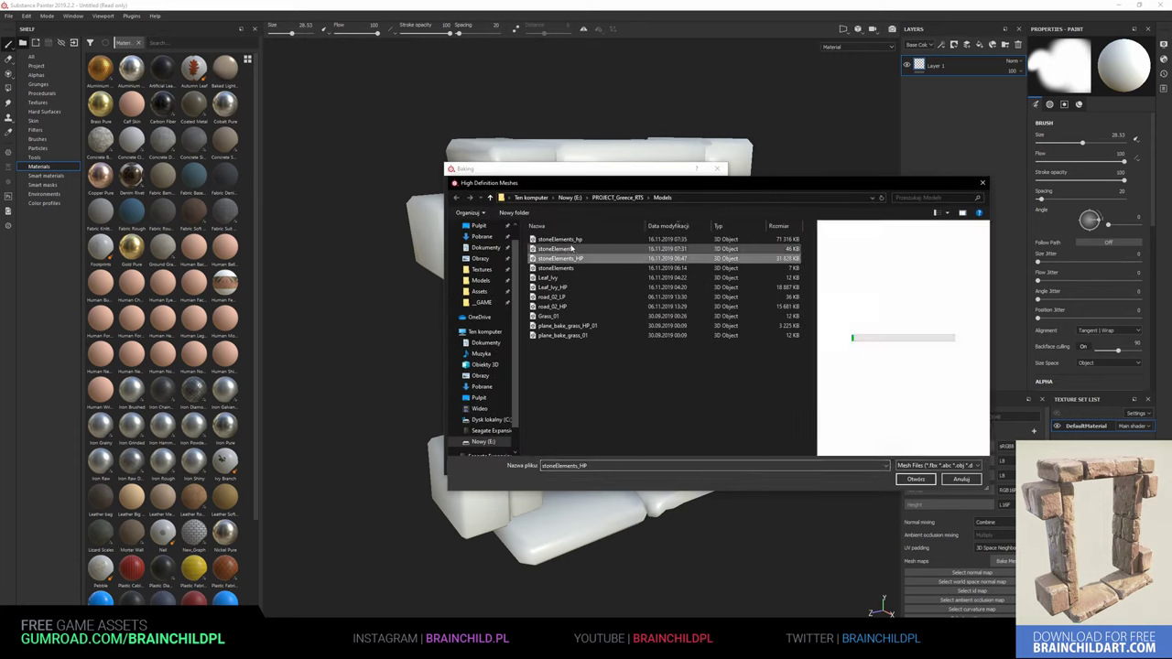
pyautogui.doubleClick(573, 259)
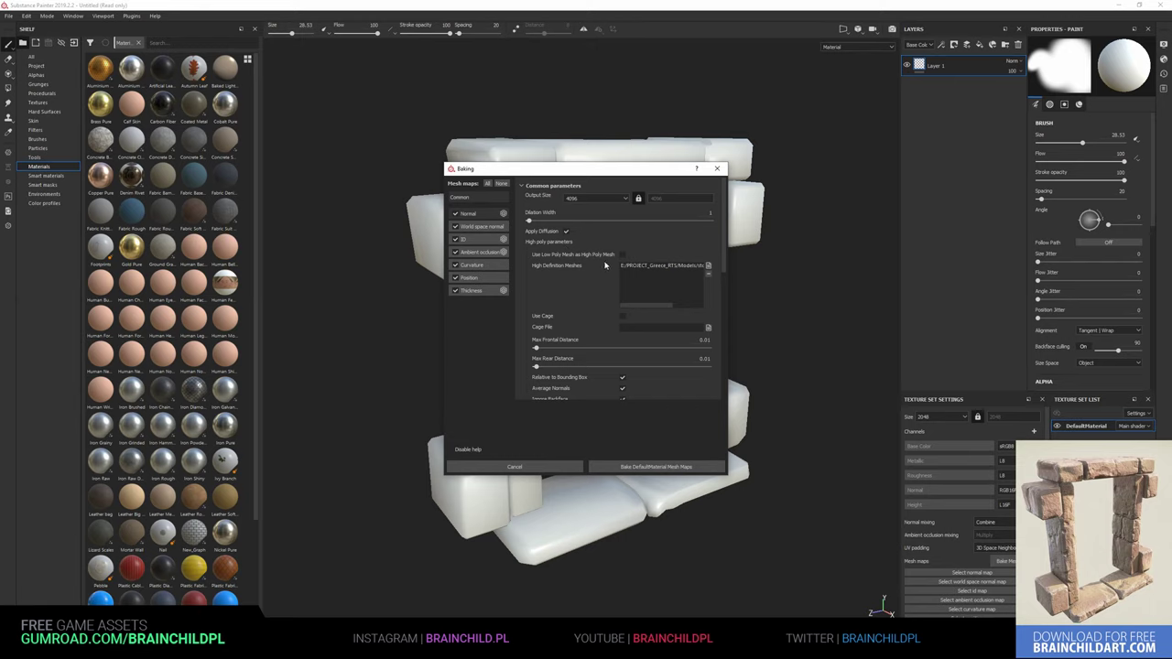
# Set antialiasing to Subsampling 2x2, match By Mesh Name, and bake
pyautogui.scroll(-2, 627, 341)
pyautogui.click(646, 358)
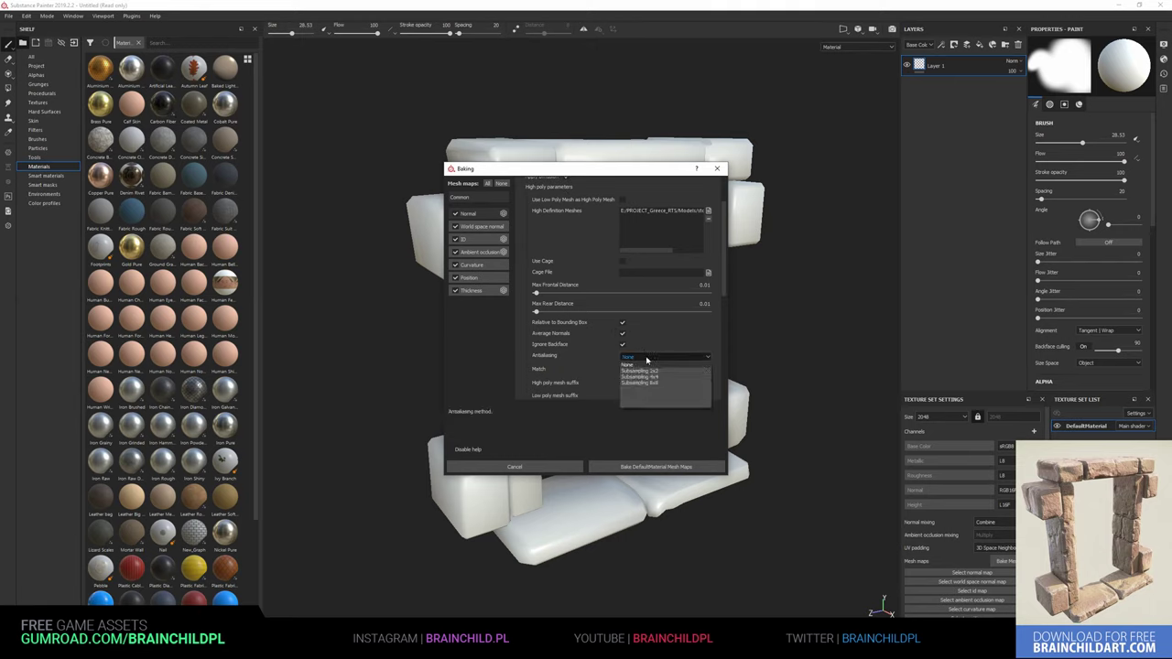
pyautogui.click(642, 372)
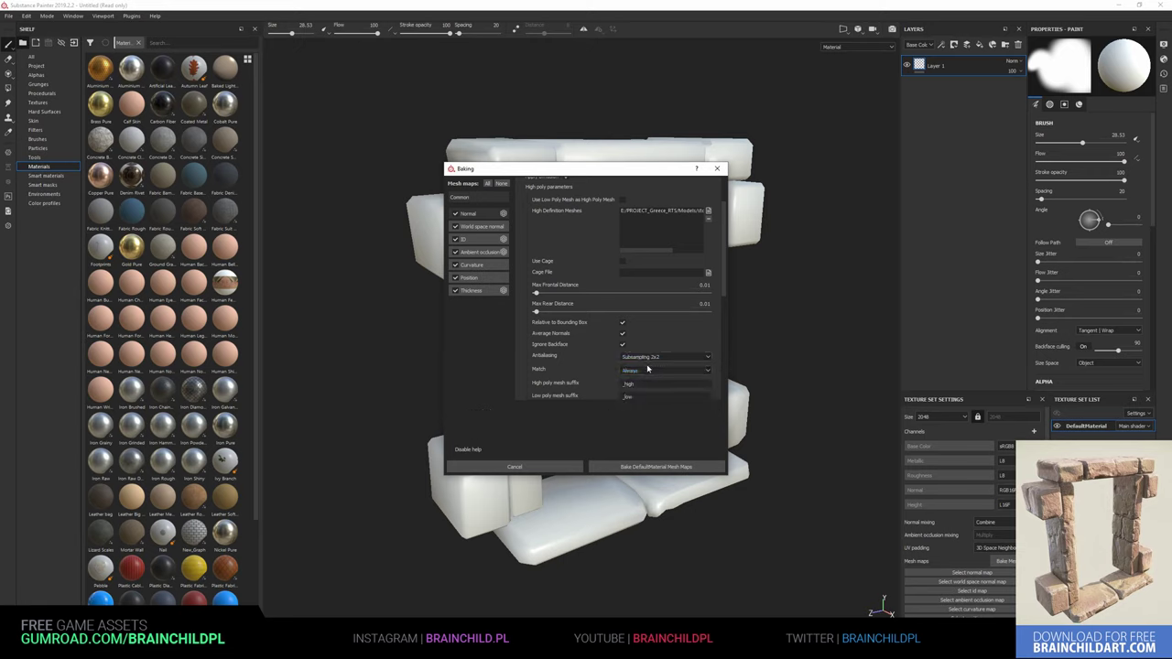
pyautogui.click(647, 368)
pyautogui.click(636, 394)
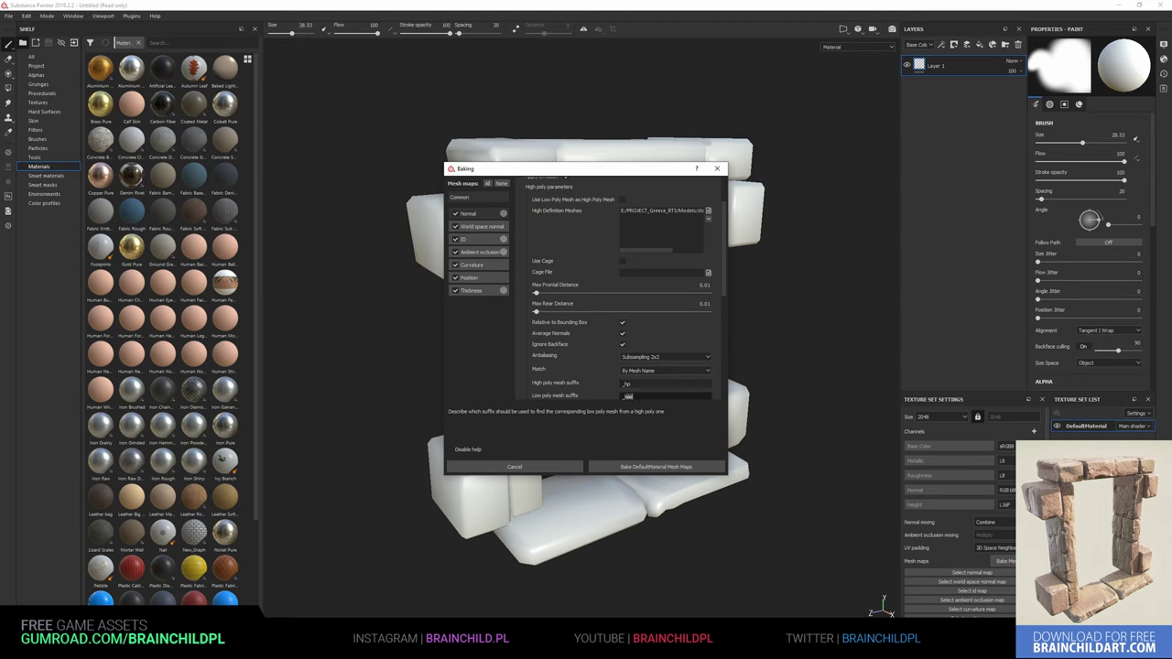
pyautogui.write('p')
pyautogui.click(635, 465)
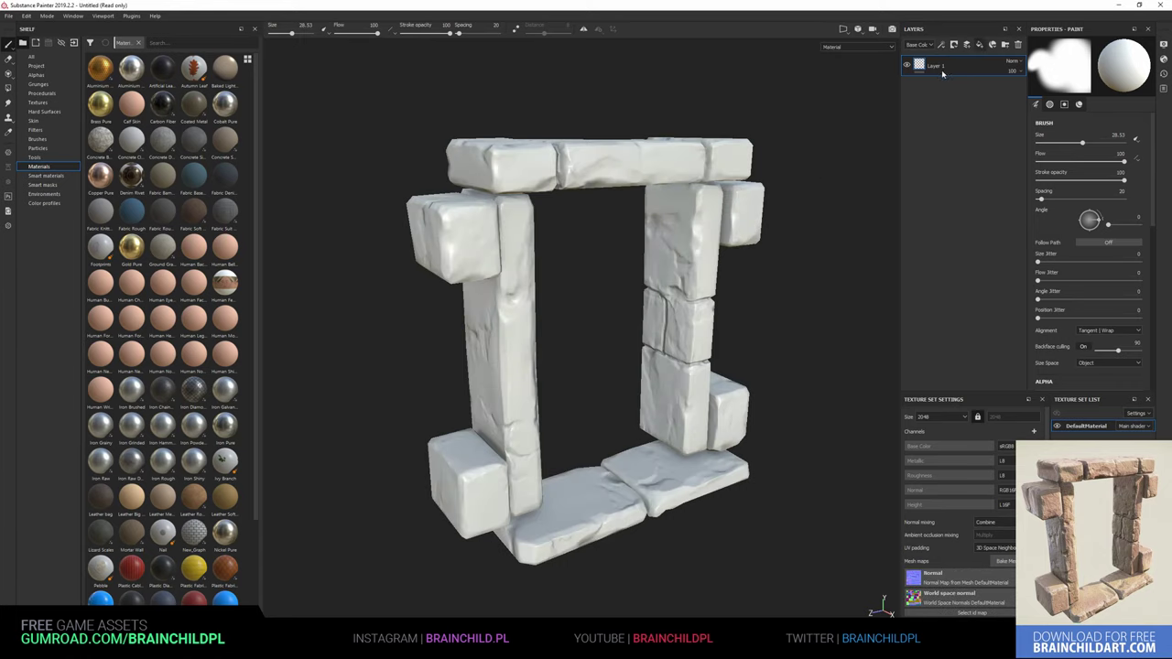
# Add two fill layers and give Fill layer 1 a muted, slightly yellowish grey base colour
pyautogui.click(979, 44)
pyautogui.click(979, 44)
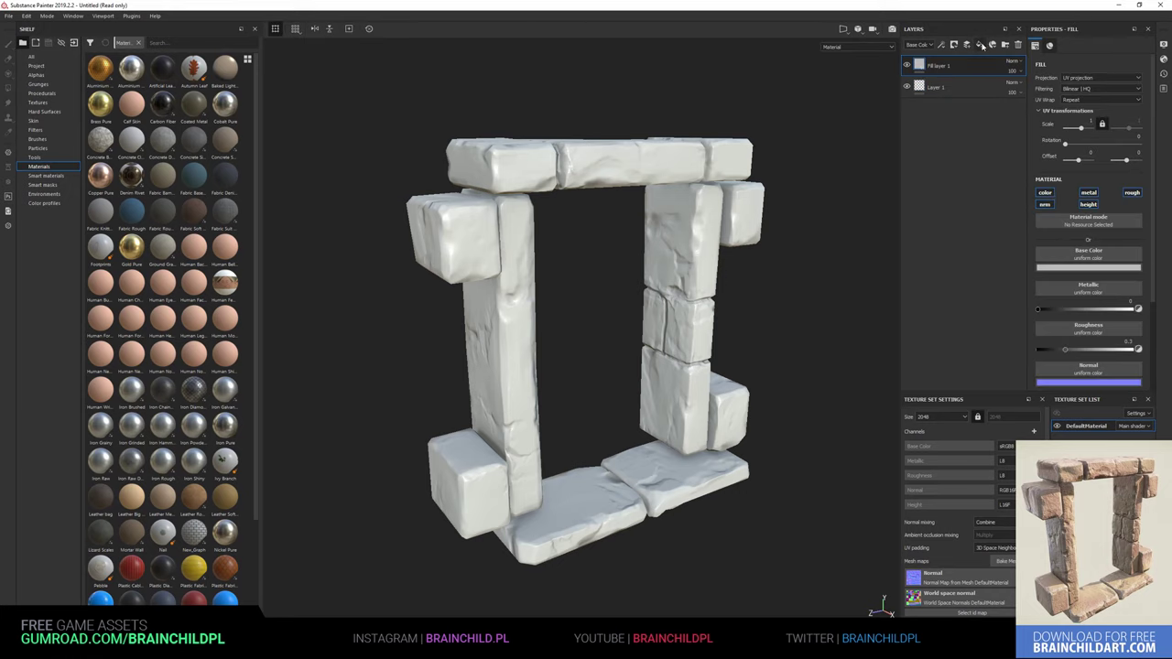
pyautogui.click(976, 81)
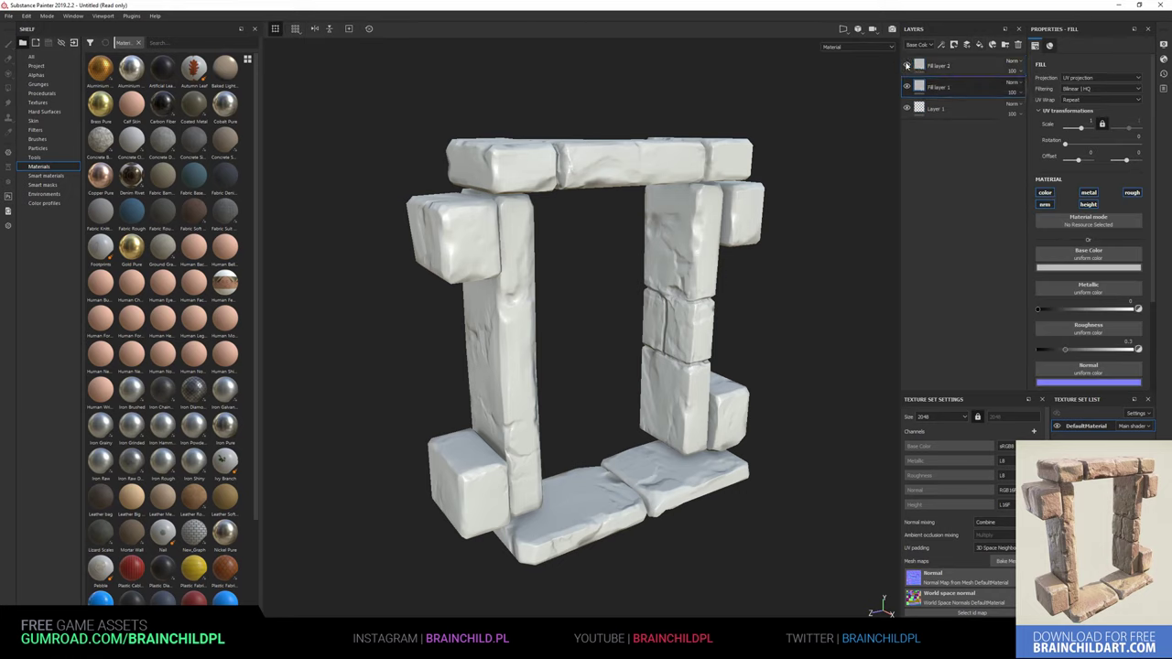
pyautogui.click(1074, 267)
pyautogui.moveTo(1124, 293); pyautogui.dragTo(1127, 352)
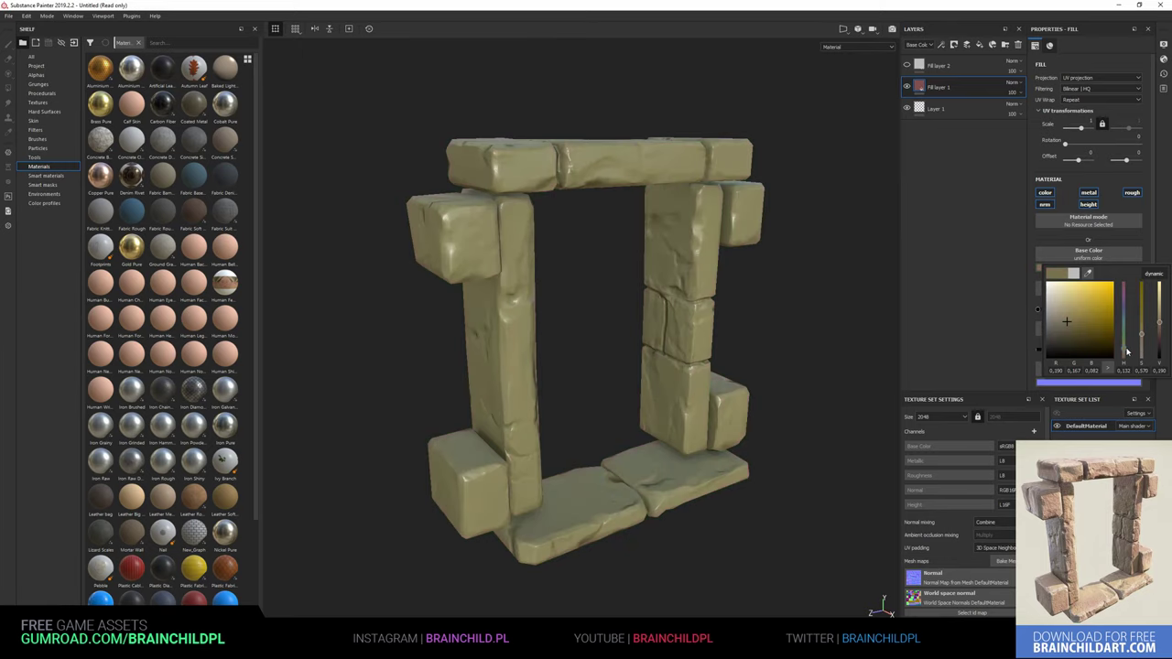
pyautogui.moveTo(1062, 332); pyautogui.dragTo(1054, 319)
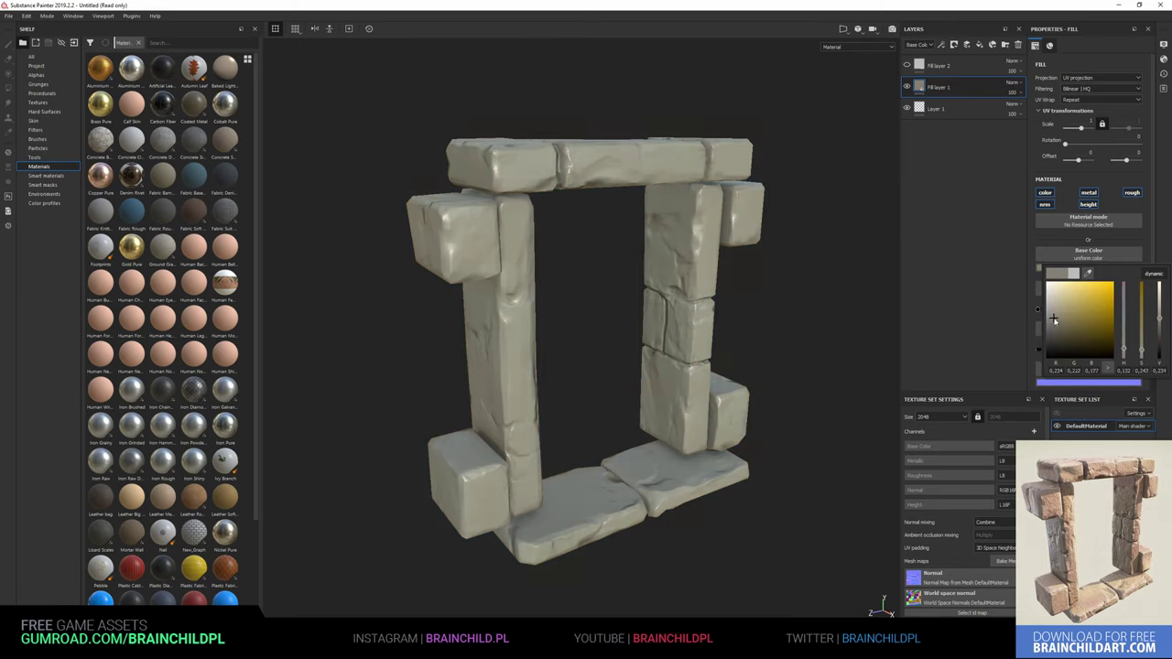
pyautogui.click(912, 80)
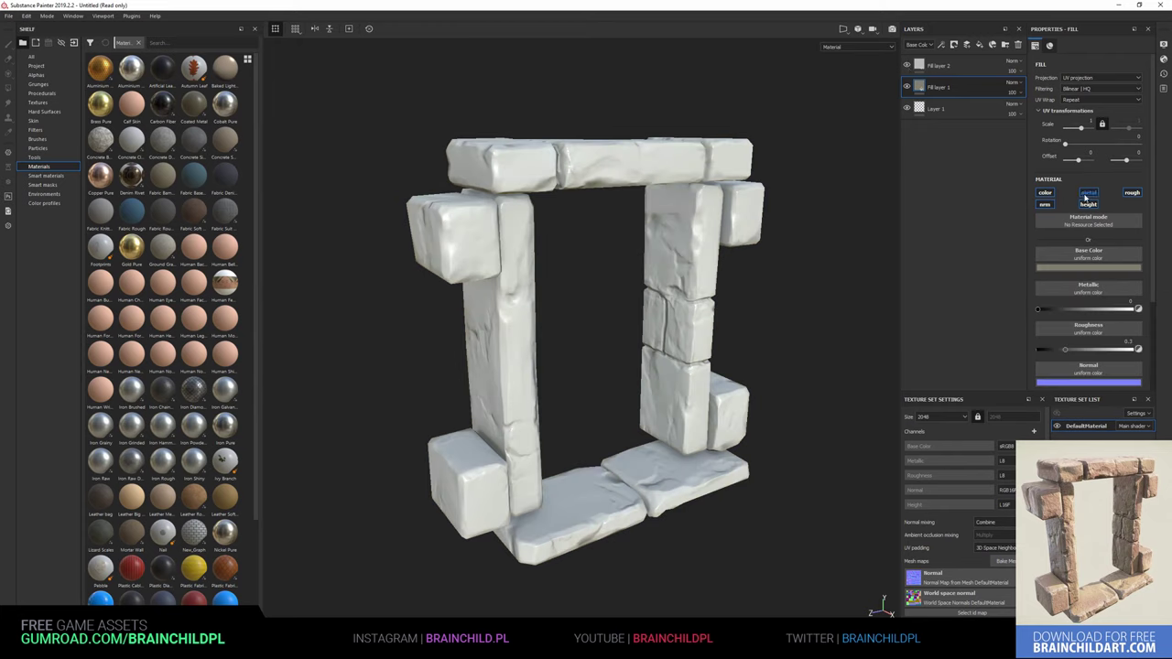
# Turn off the metallic, height, normal and roughness channels on Fill layer 1
pyautogui.click(1088, 203)
pyautogui.click(1044, 203)
pyautogui.click(1132, 192)
pyautogui.click(1087, 193)
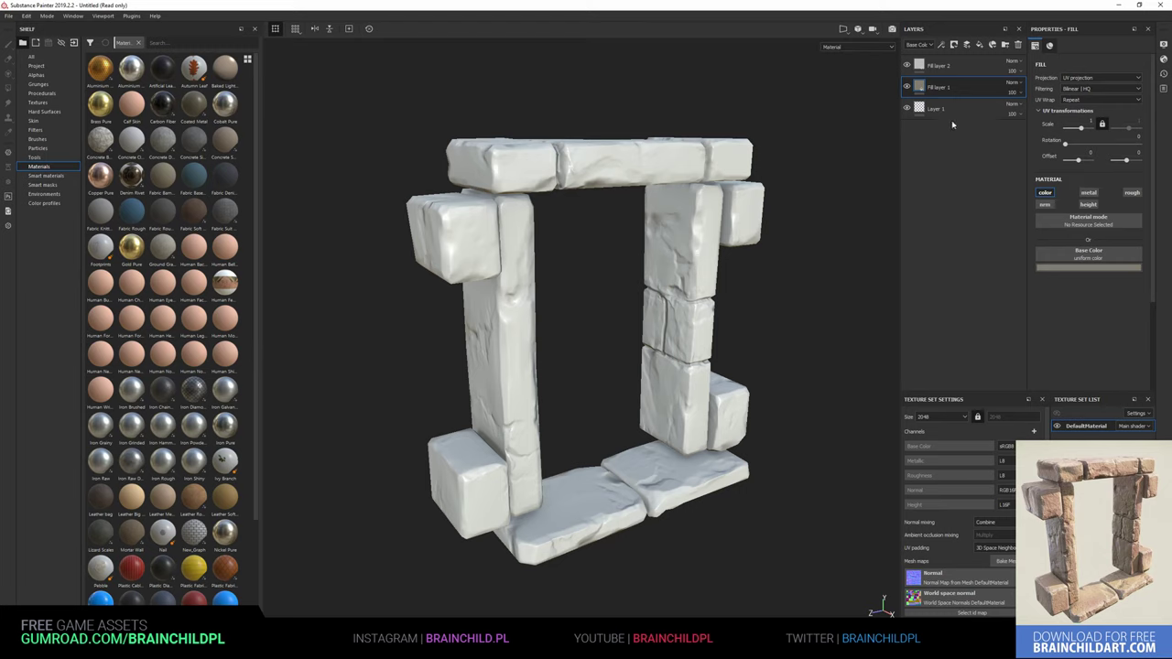
# Select Fill layer 2 and toggle its visibility to preview the layers beneath
pyautogui.click(917, 71)
pyautogui.rightClick(916, 71)
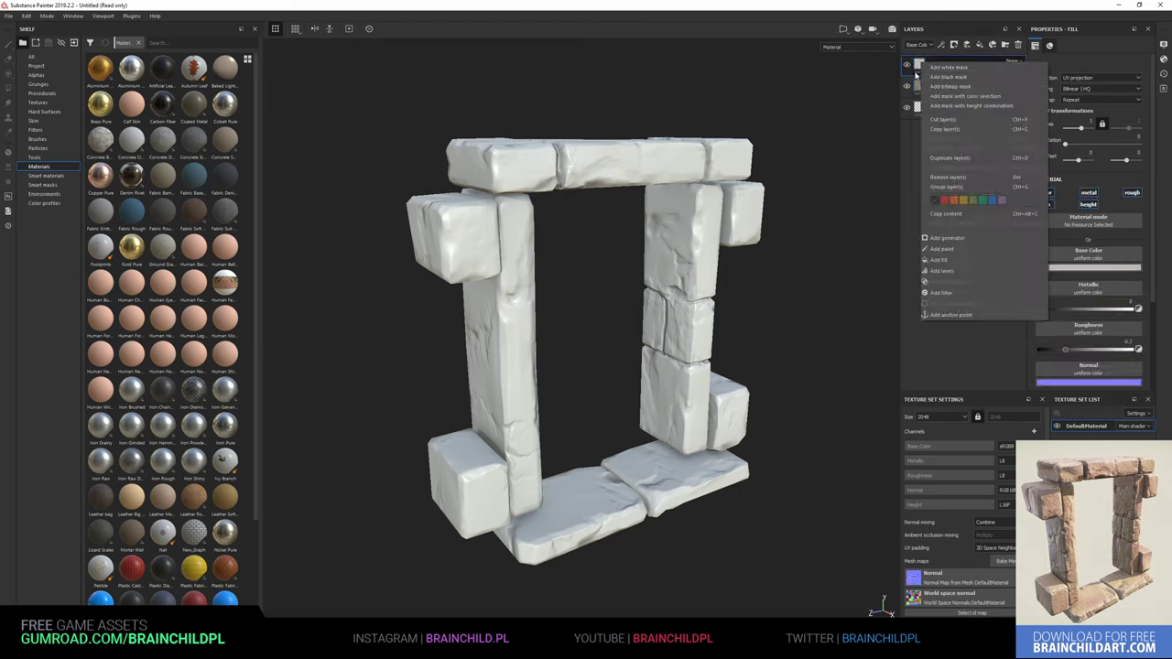
pyautogui.click(904, 69)
pyautogui.click(907, 68)
pyautogui.click(907, 68)
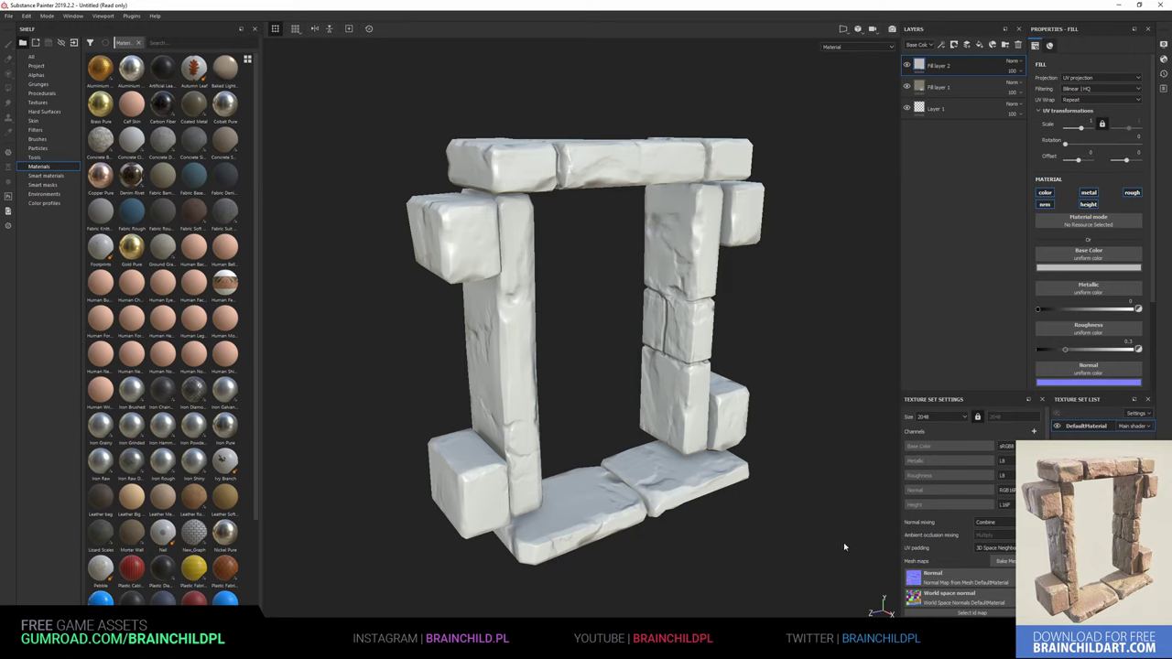
pyautogui.scroll(-1, 948, 554)
pyautogui.scroll(-2, 947, 554)
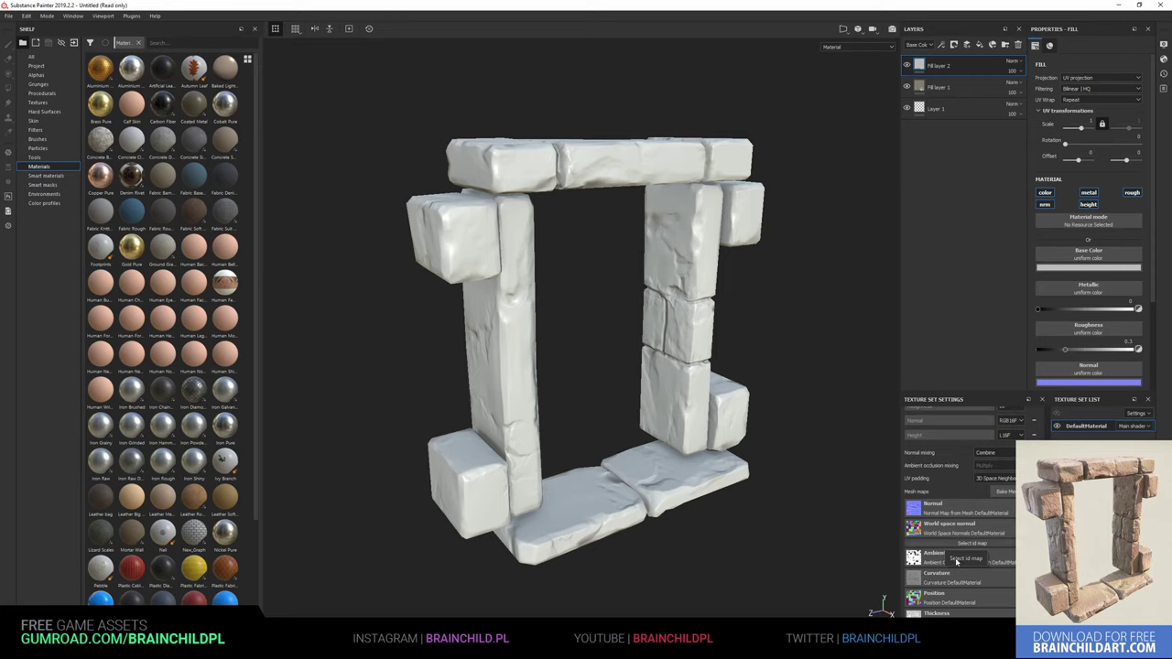
pyautogui.scroll(1, 952, 575)
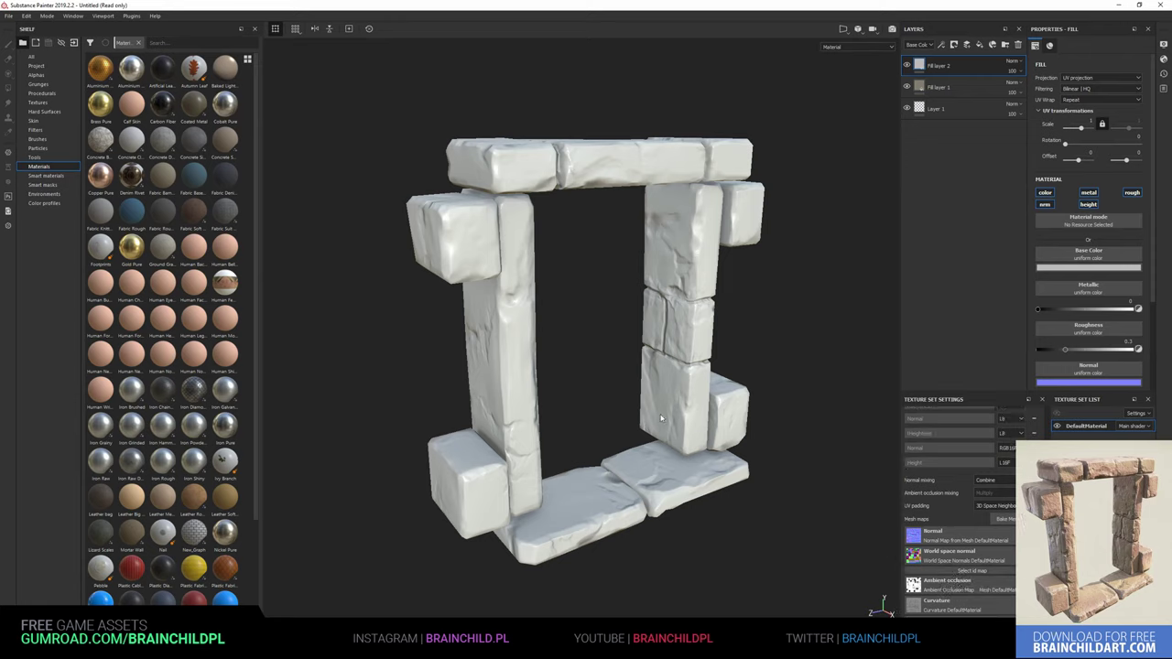
# Add a black mask to Fill layer 2 and use the Curvature map as its fill grayscale
pyautogui.rightClick(927, 67)
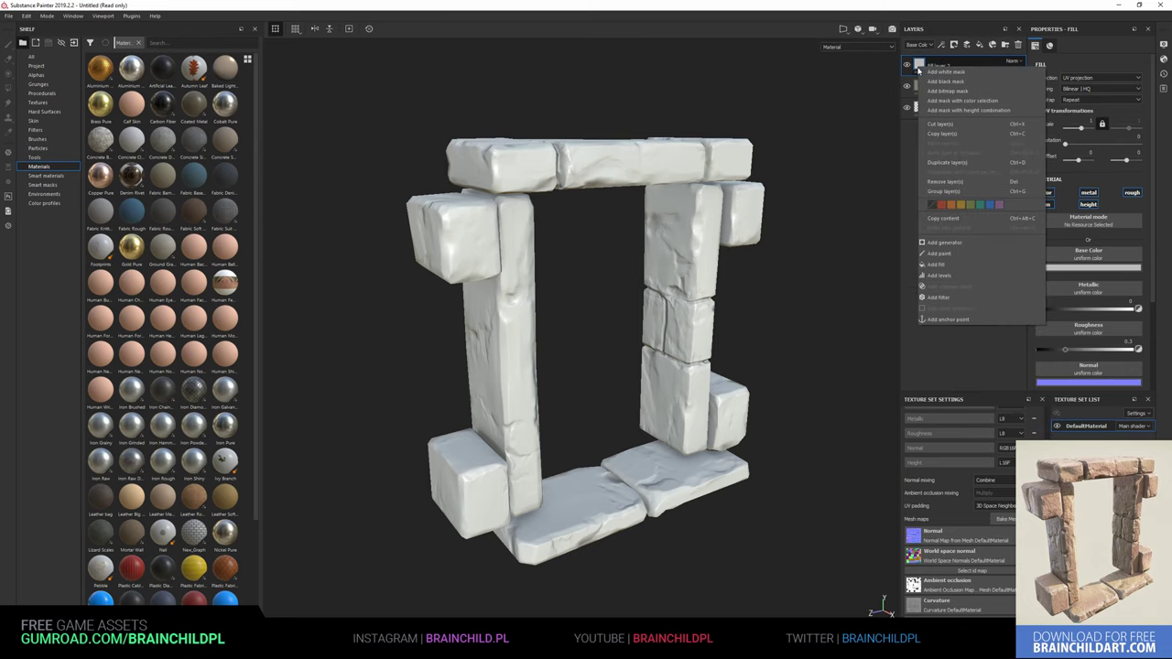
pyautogui.click(938, 85)
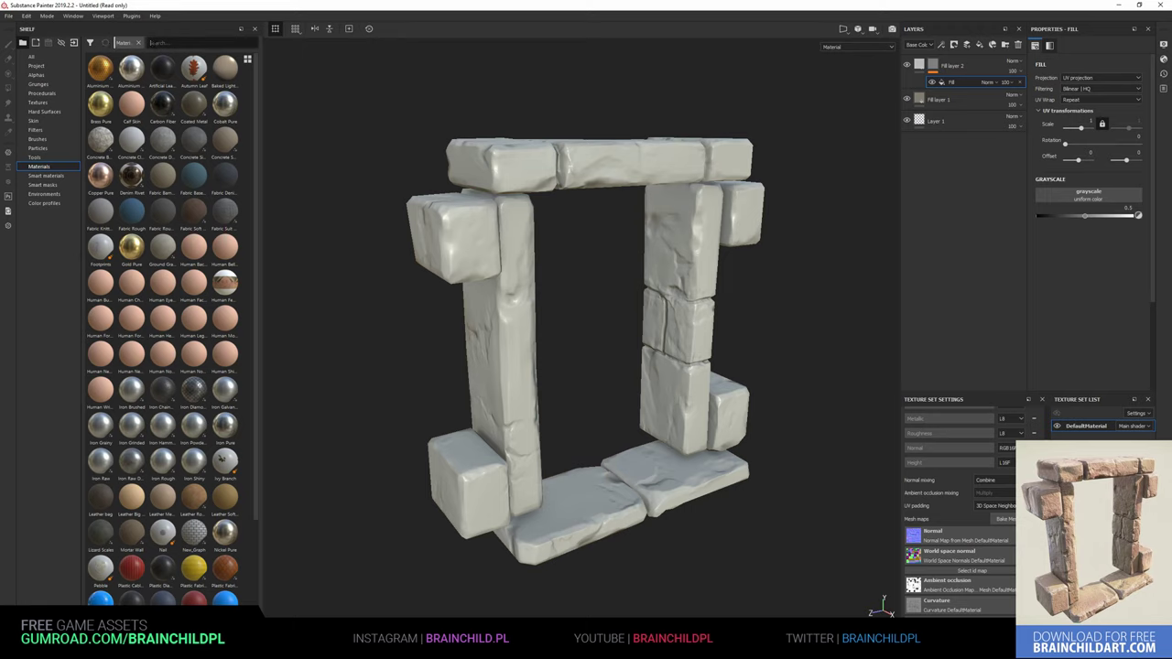
pyautogui.click(155, 43)
pyautogui.write('curv')
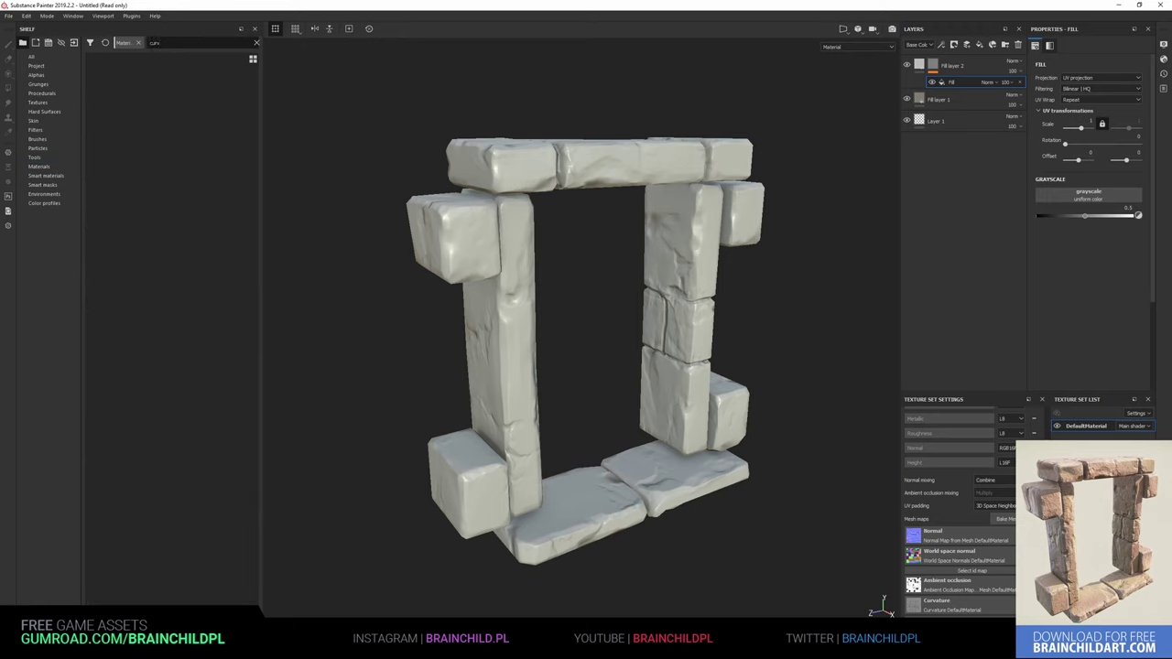
pyautogui.click(39, 166)
pyautogui.click(72, 58)
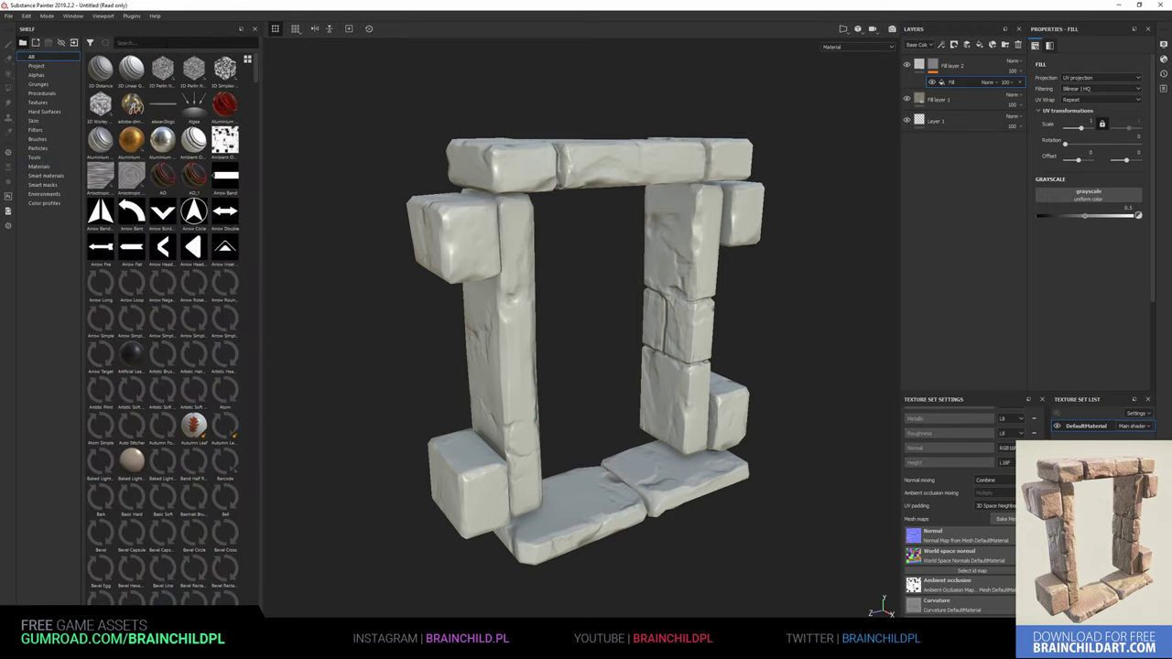
pyautogui.moveTo(166, 80); pyautogui.dragTo(1095, 197)
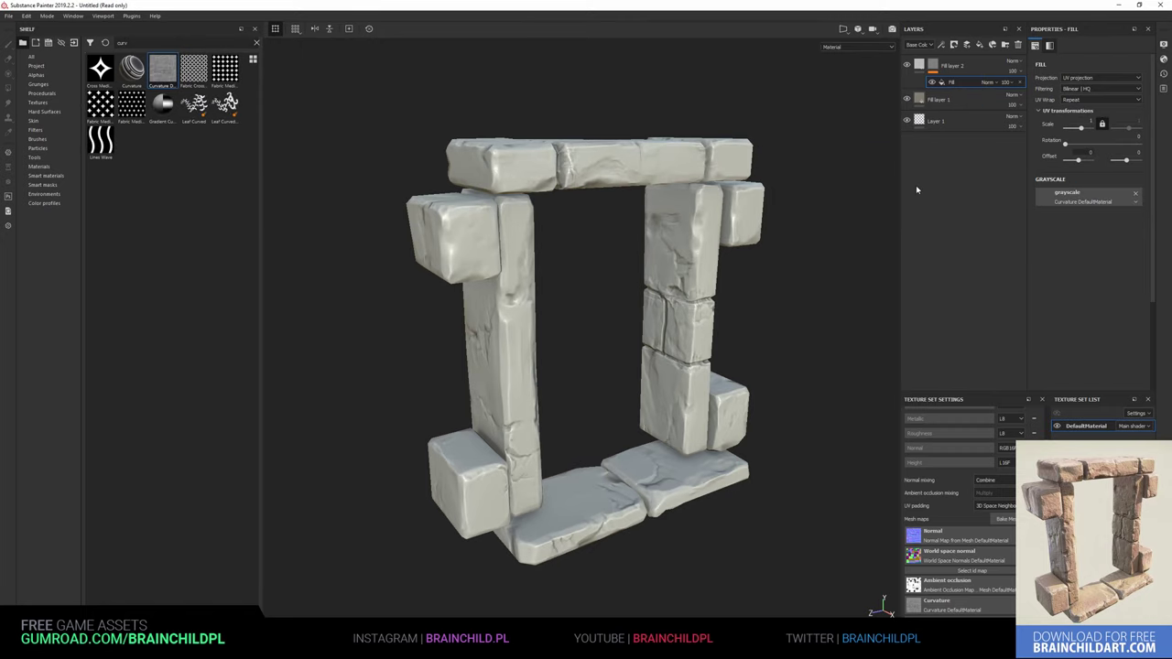
pyautogui.moveTo(806, 238)
pyautogui.keyDown('alt'); pyautogui.mouseDown()
pyautogui.moveTo(766, 261)
pyautogui.moveTo(781, 263)
pyautogui.mouseUp(); pyautogui.keyUp('alt')
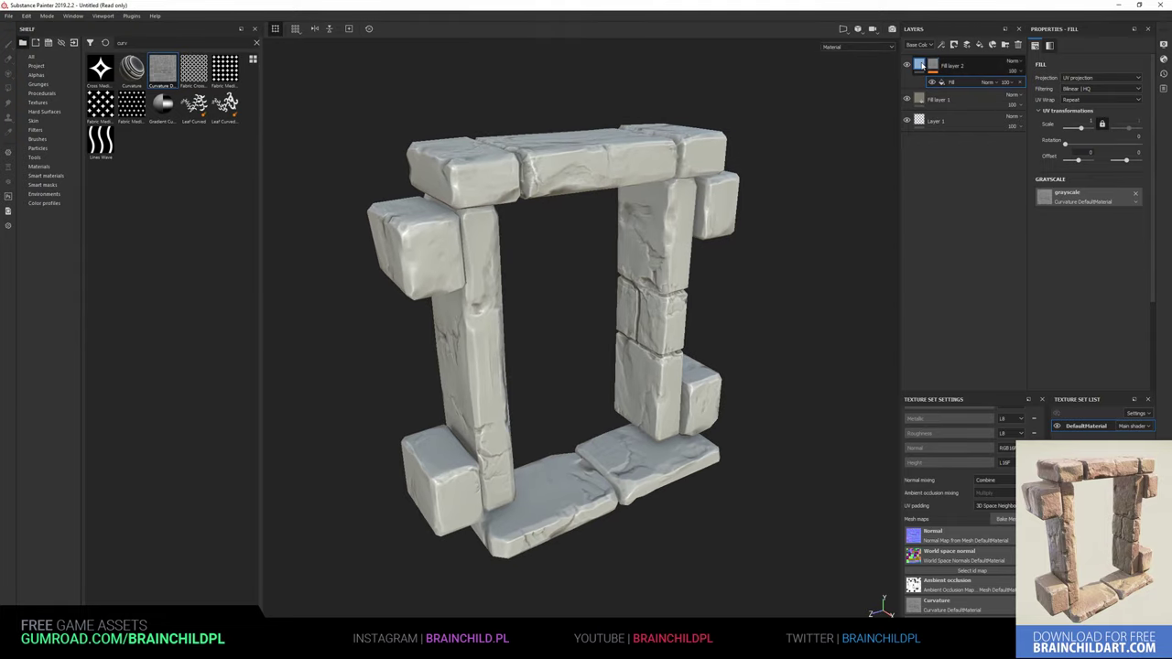
# Add a Levels effect to the mask and raise its black point to about 0.259
pyautogui.rightClick(949, 82)
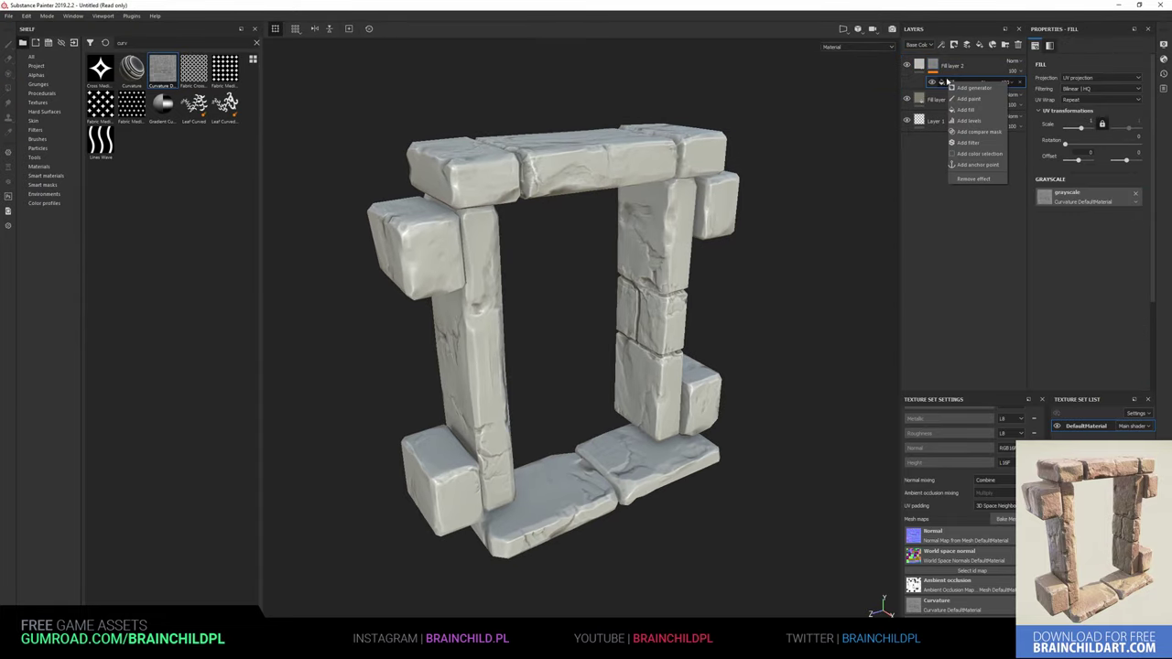
pyautogui.click(969, 120)
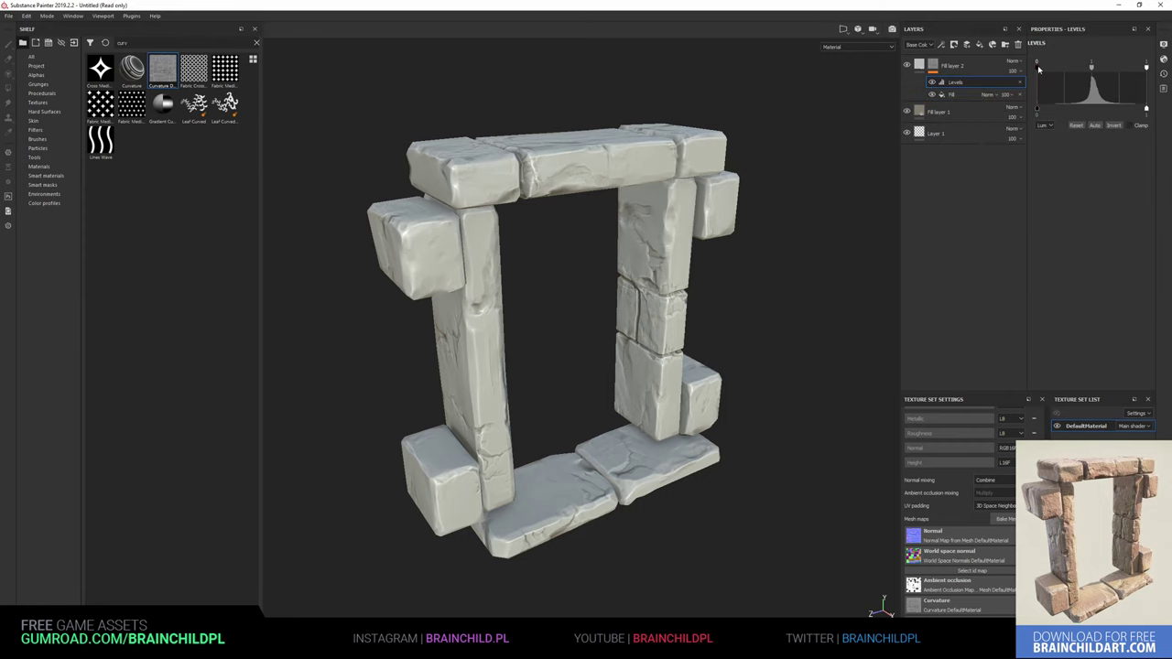
pyautogui.keyDown('alt'); pyautogui.click(931, 65); pyautogui.keyUp('alt')
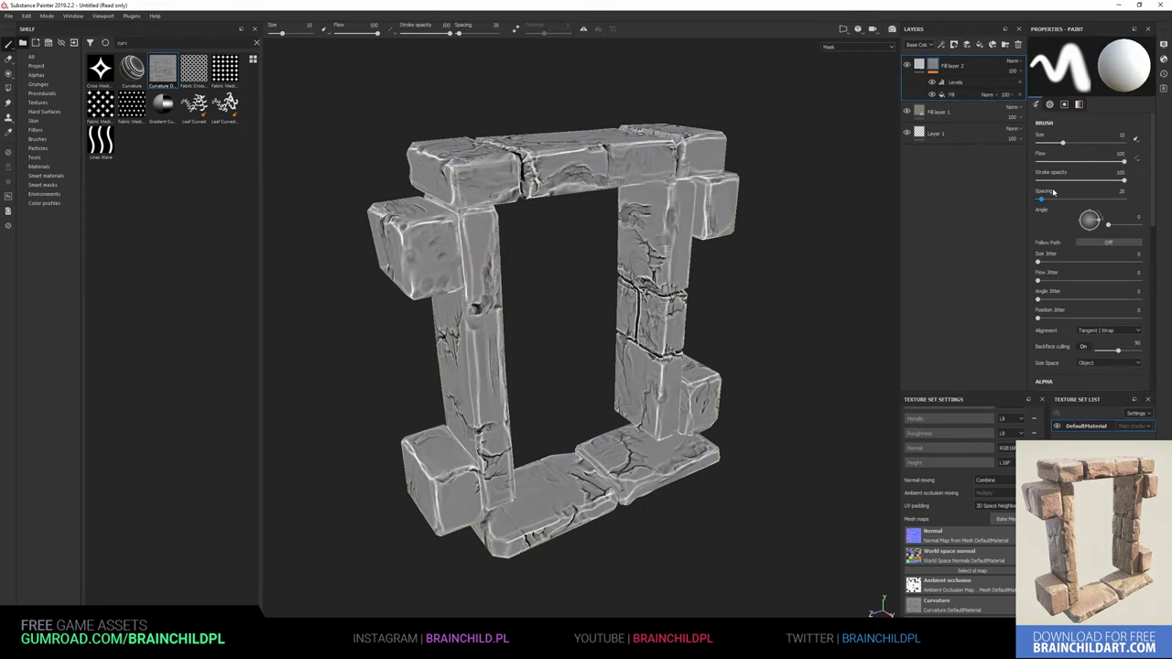
pyautogui.click(998, 82)
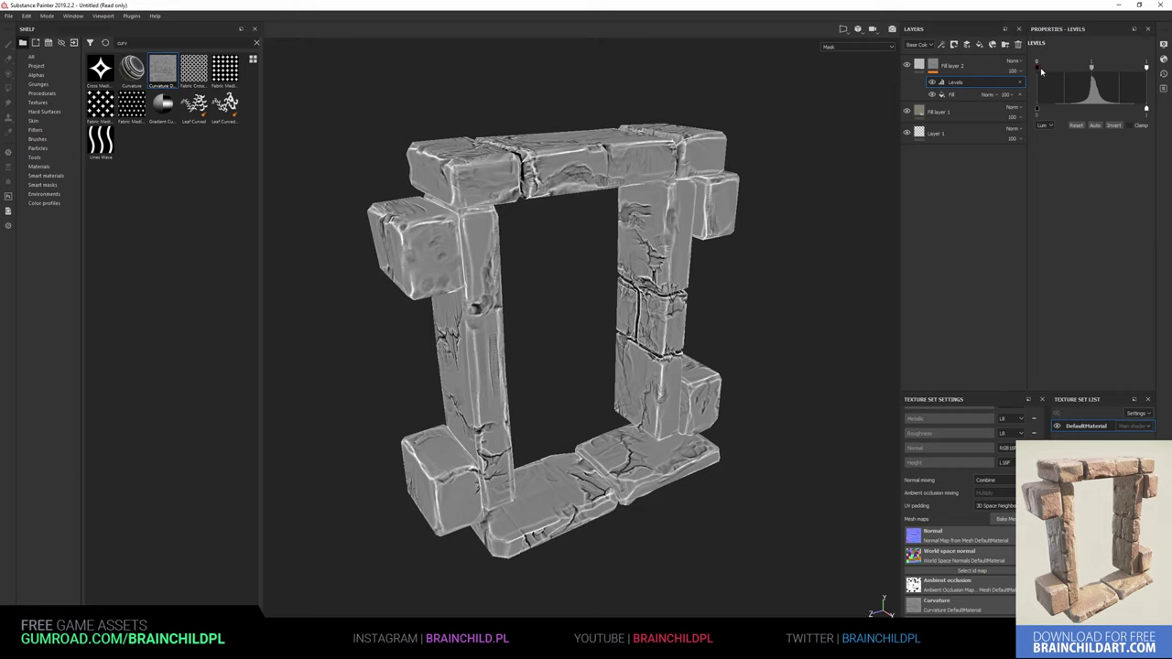
pyautogui.moveTo(1040, 71); pyautogui.dragTo(1106, 70)
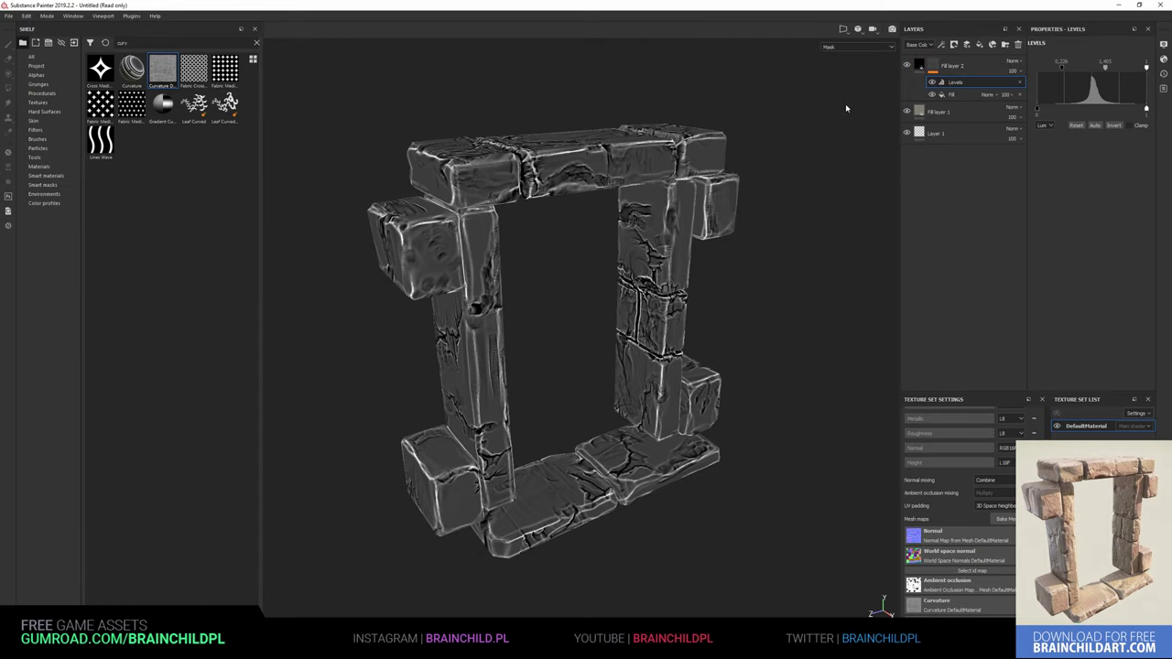
pyautogui.click(924, 70)
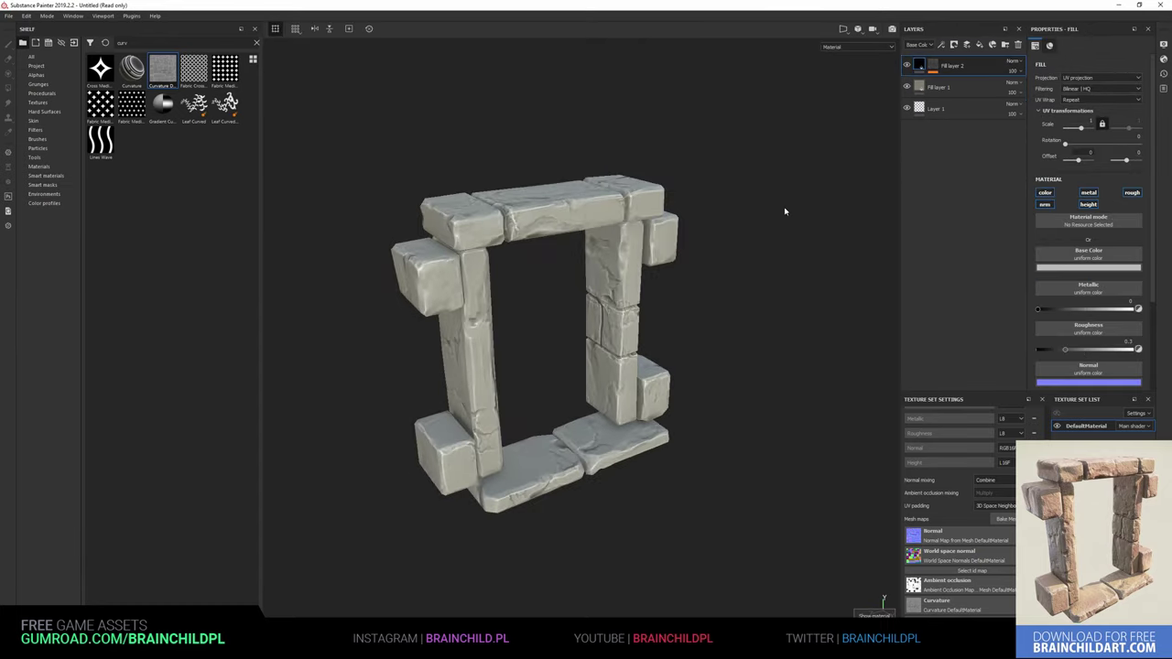
# Compare the stone with Fill layer 2 hidden, then add Fill layer 3 with a black mask and red base colour
pyautogui.click(907, 65)
pyautogui.click(907, 66)
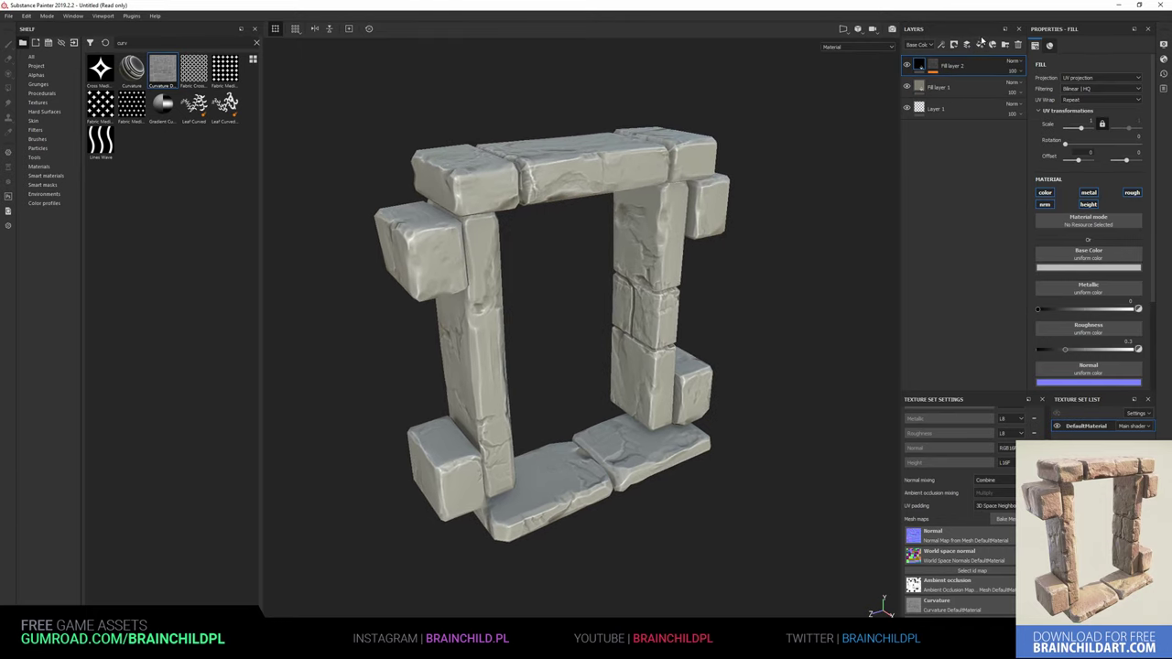
pyautogui.click(979, 44)
pyautogui.rightClick(928, 66)
pyautogui.click(943, 81)
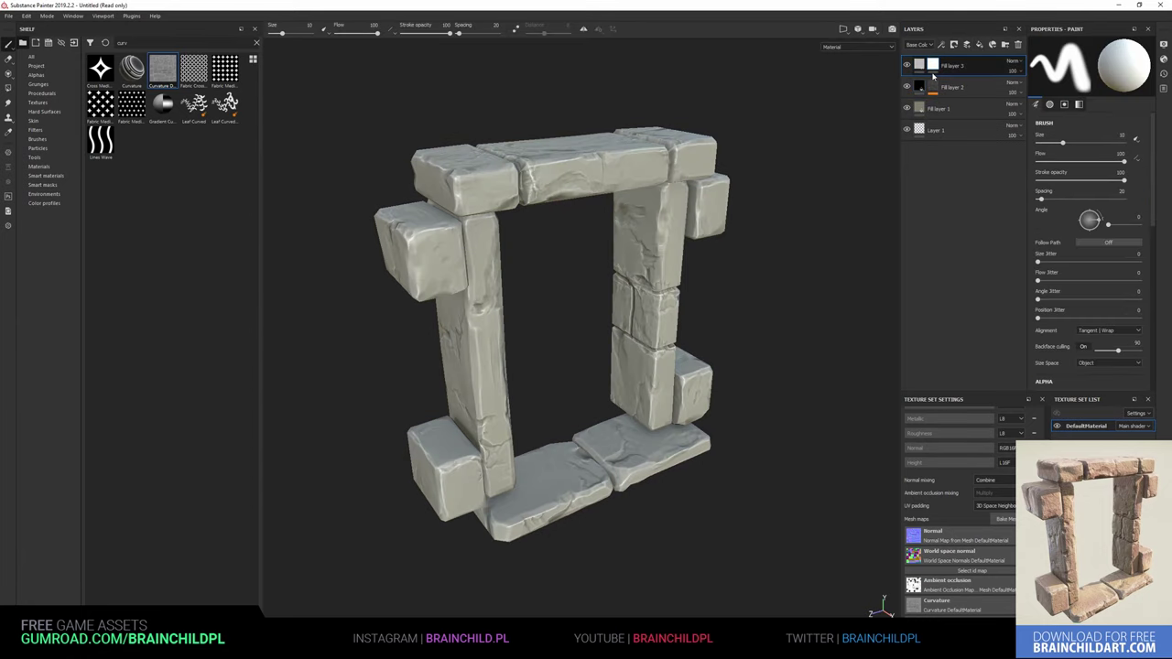
pyautogui.click(1068, 269)
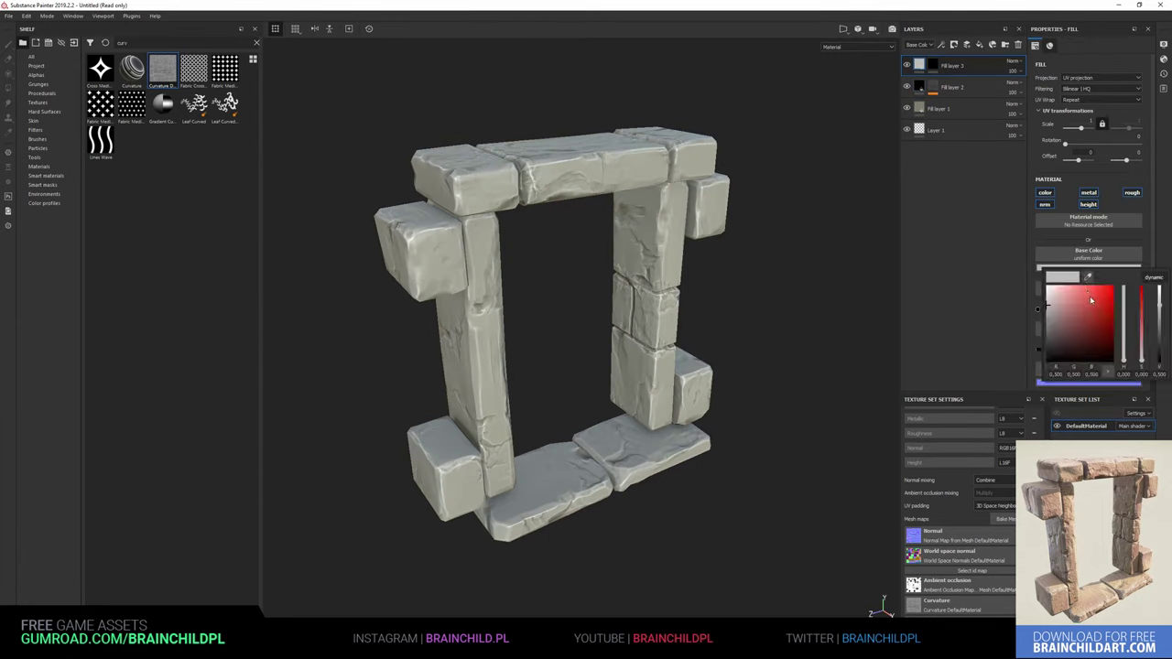
pyautogui.click(1143, 359)
pyautogui.press('1')
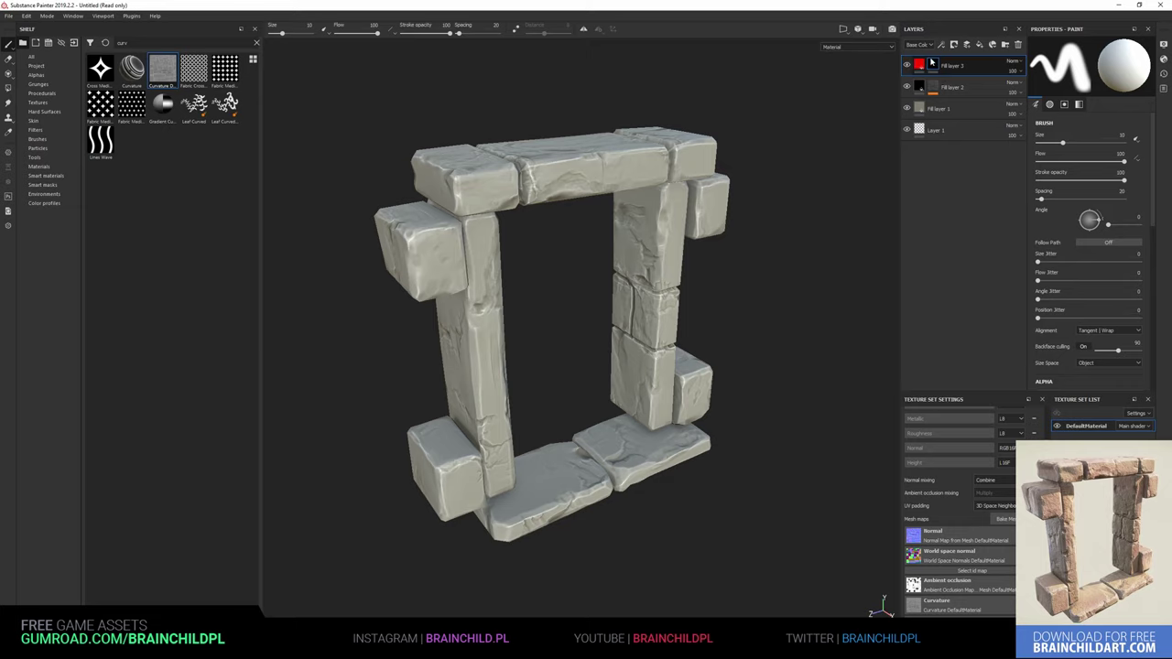
# Drive Fill layer 3's mask with an inverted Ambient Occlusion generator at Global Balance 0.15
pyautogui.rightClick(932, 64)
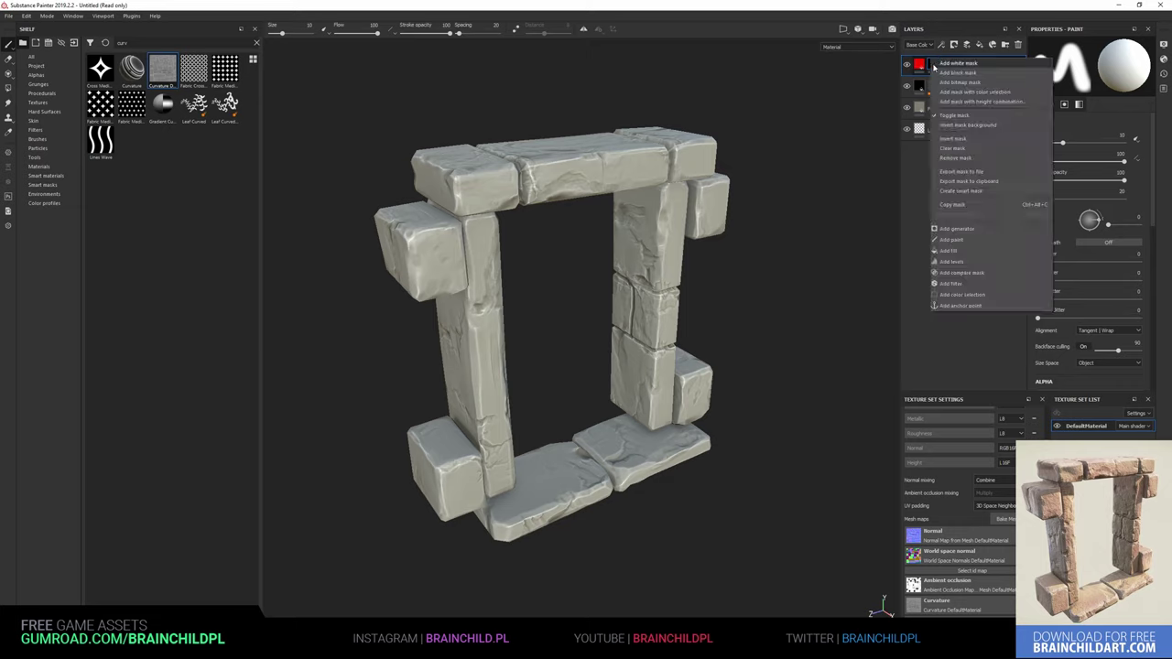
pyautogui.click(956, 228)
pyautogui.click(1090, 59)
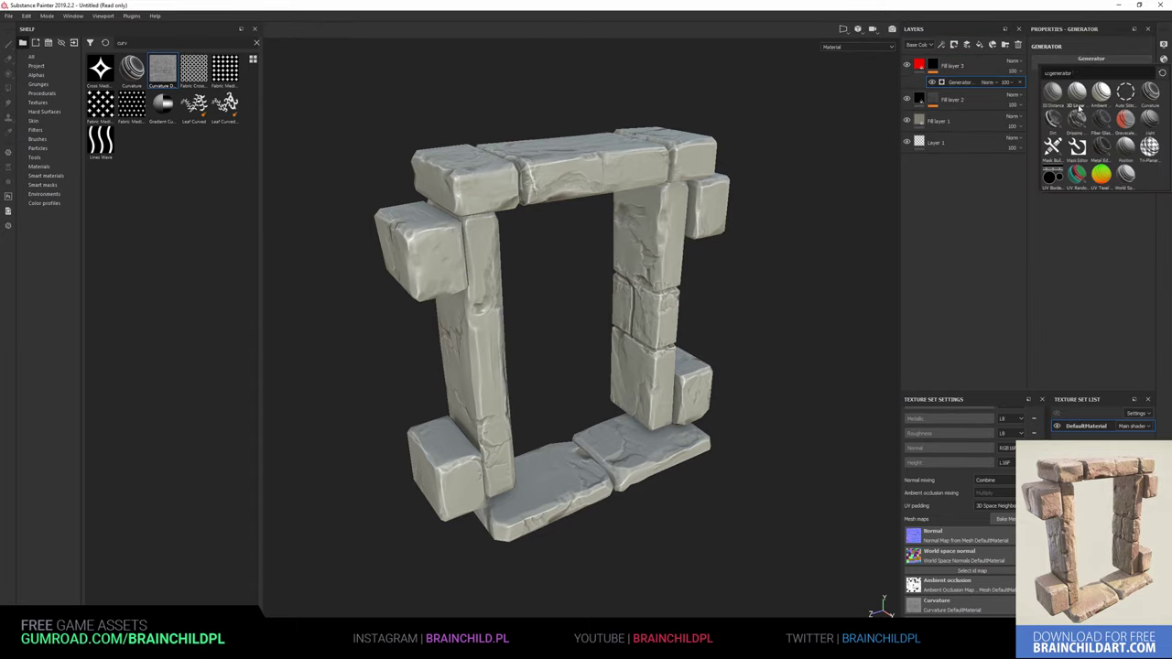
pyautogui.click(1099, 91)
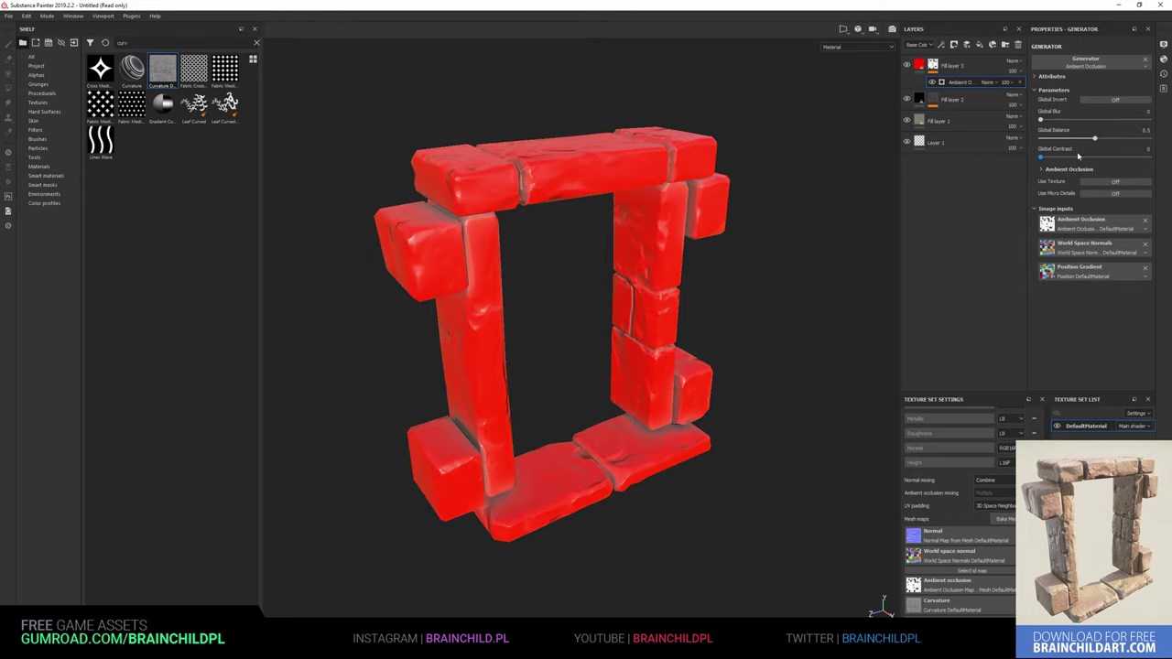
pyautogui.moveTo(1096, 140); pyautogui.dragTo(1046, 140)
pyautogui.click(1106, 99)
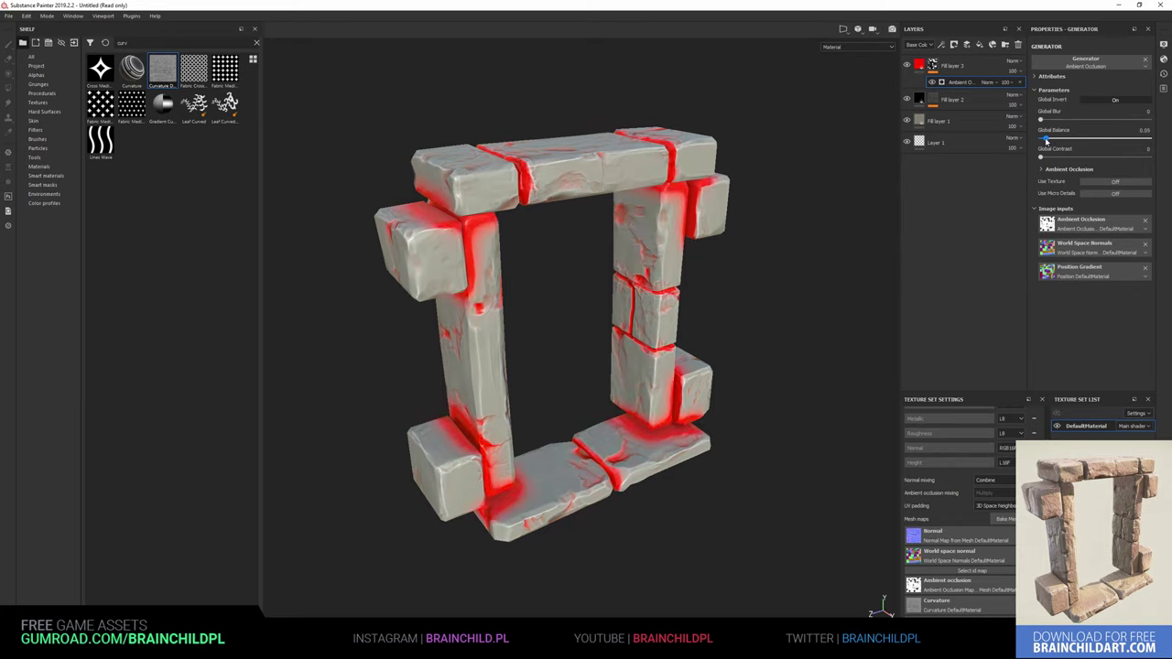
# Change Fill layer 3's base colour to a pale pinkish grey for the crevices
pyautogui.click(970, 68)
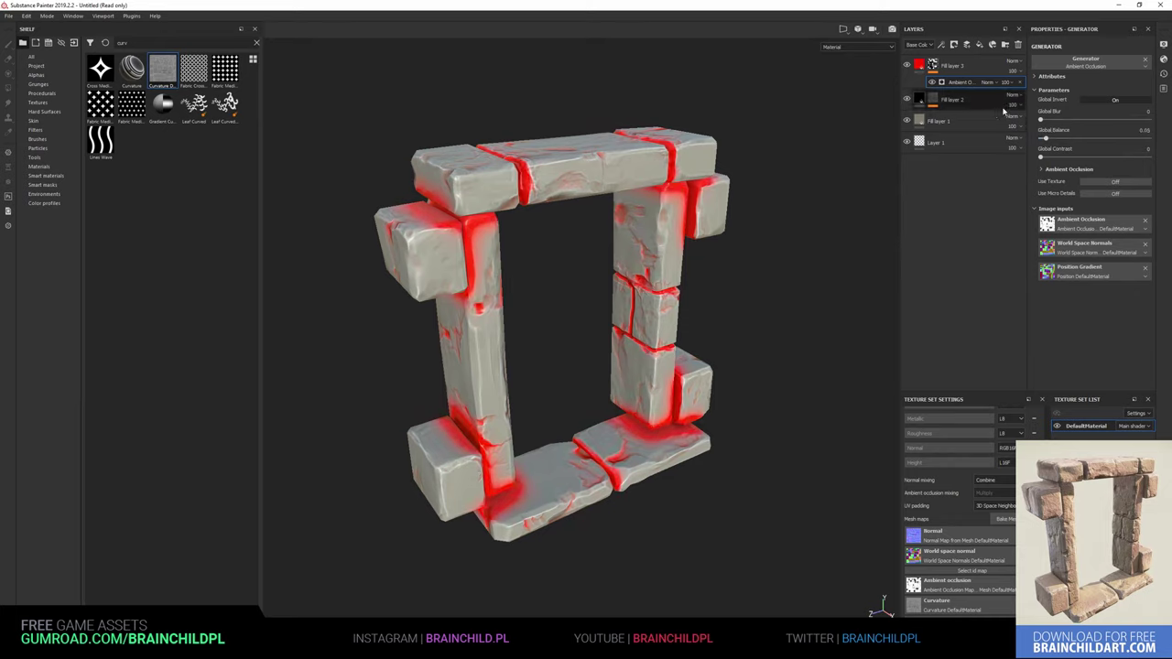
pyautogui.click(1065, 268)
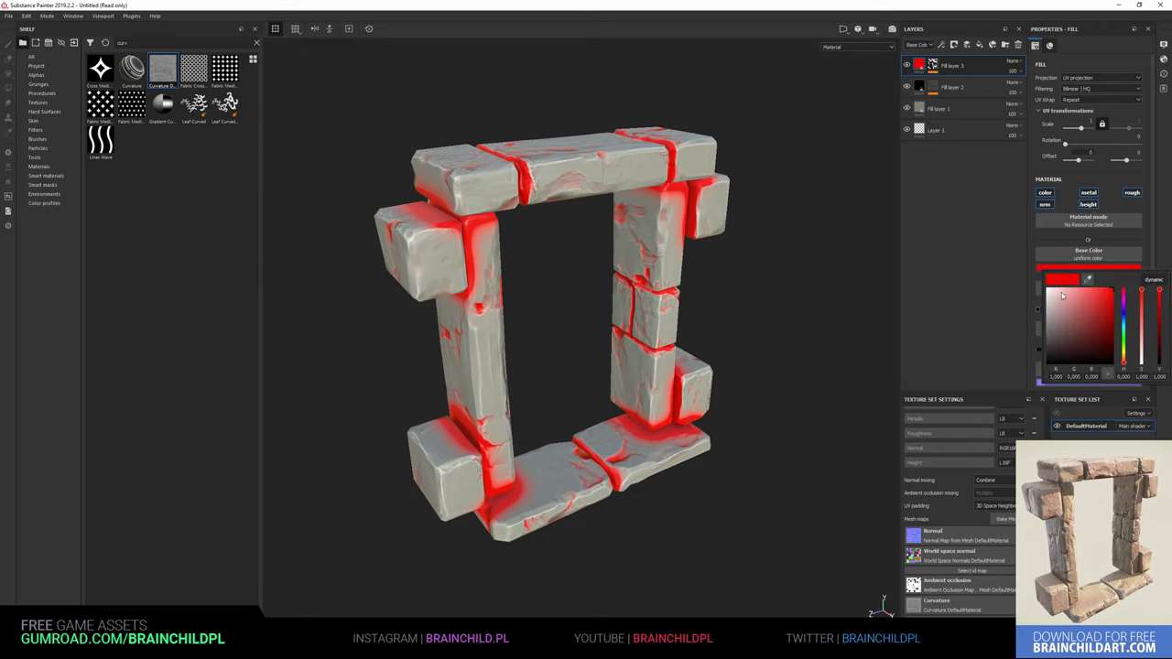
pyautogui.click(1059, 332)
pyautogui.moveTo(1059, 332); pyautogui.dragTo(1047, 320)
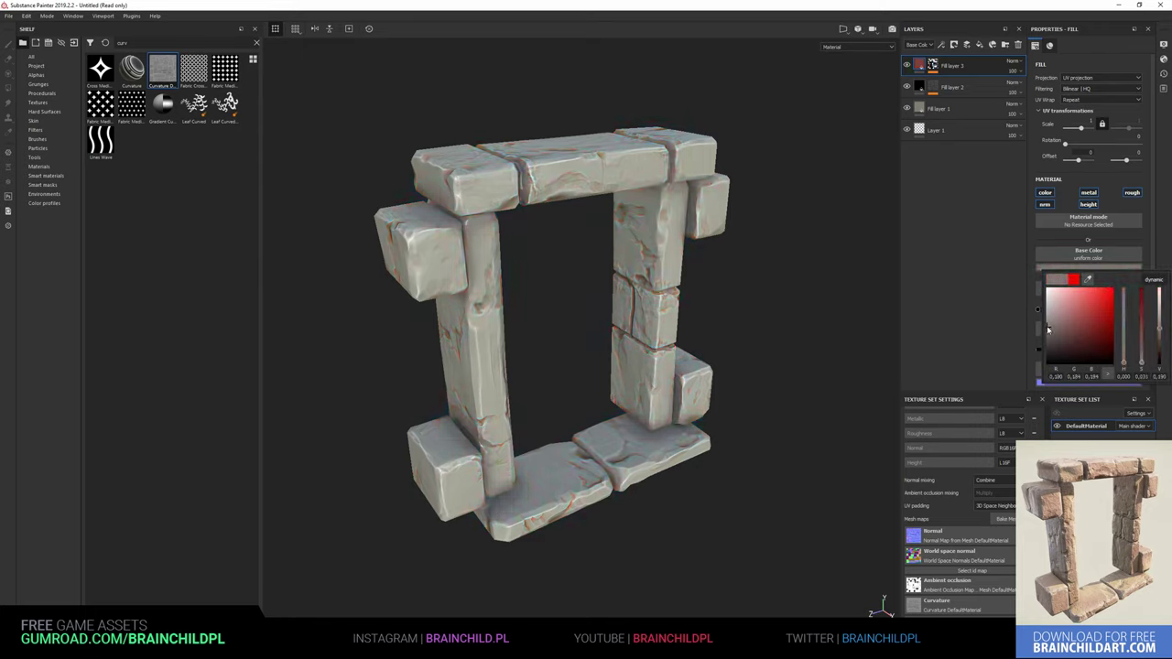
pyautogui.click(777, 292)
pyautogui.scroll(-5, 777, 292)
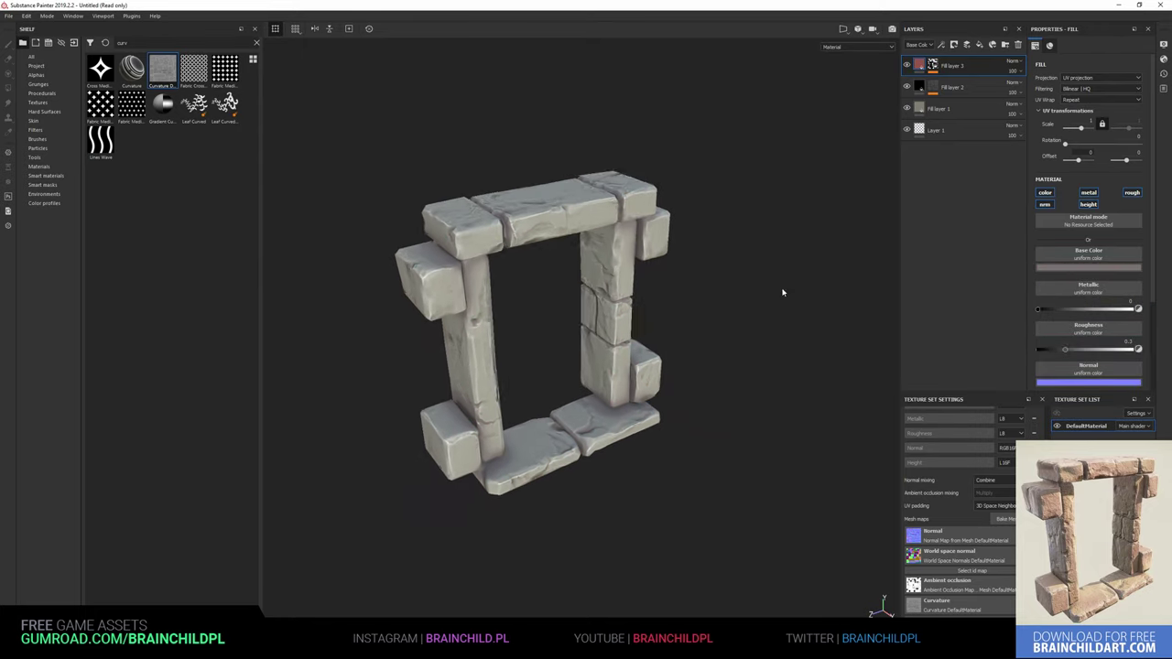
pyautogui.scroll(-4, 781, 288)
pyautogui.moveTo(620, 301)
pyautogui.keyDown('alt'); pyautogui.mouseDown()
pyautogui.moveTo(518, 303)
pyautogui.moveTo(594, 262)
pyautogui.mouseUp(); pyautogui.keyUp('alt')
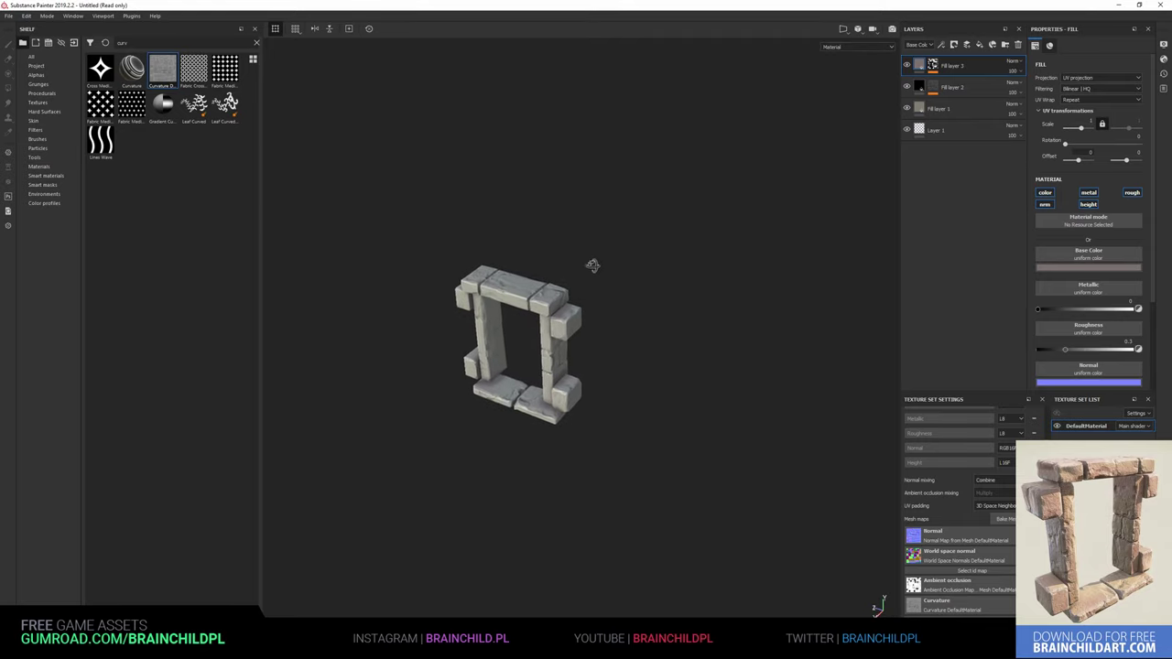
pyautogui.scroll(3, 794, 252)
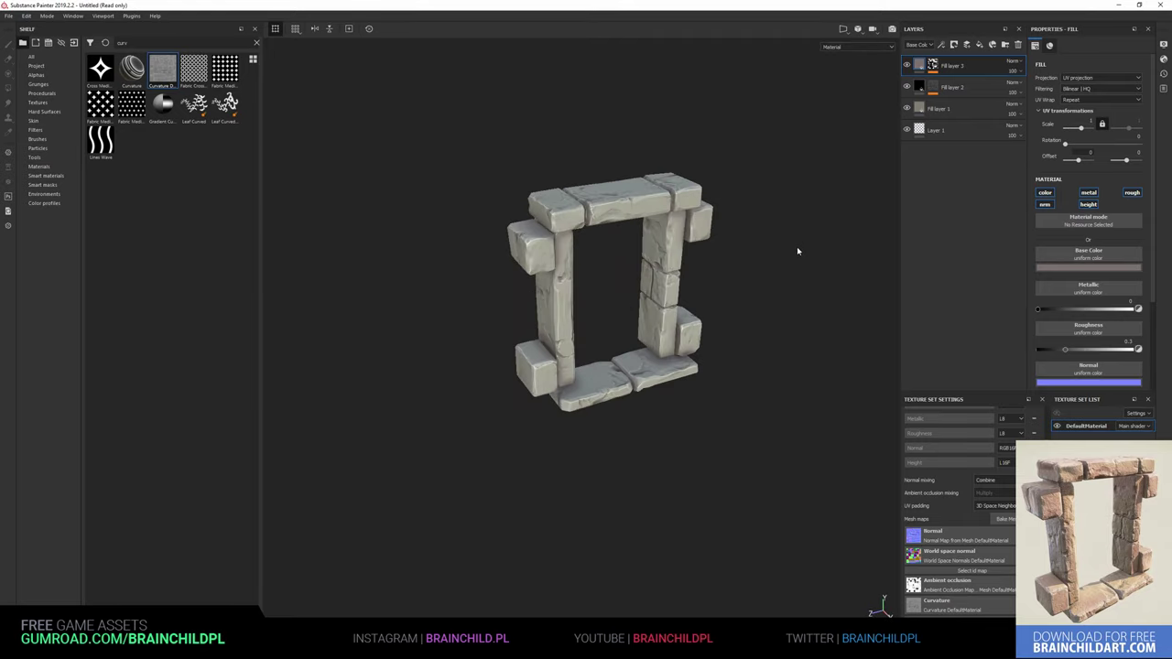
pyautogui.moveTo(797, 249)
pyautogui.keyDown('alt'); pyautogui.mouseDown()
pyautogui.moveTo(586, 260)
pyautogui.moveTo(418, 248)
pyautogui.moveTo(364, 230)
pyautogui.moveTo(491, 210)
pyautogui.moveTo(737, 275)
pyautogui.moveTo(763, 293)
pyautogui.moveTo(757, 235)
pyautogui.moveTo(796, 251)
pyautogui.moveTo(636, 264)
pyautogui.moveTo(765, 267)
pyautogui.mouseUp(); pyautogui.keyUp('alt')
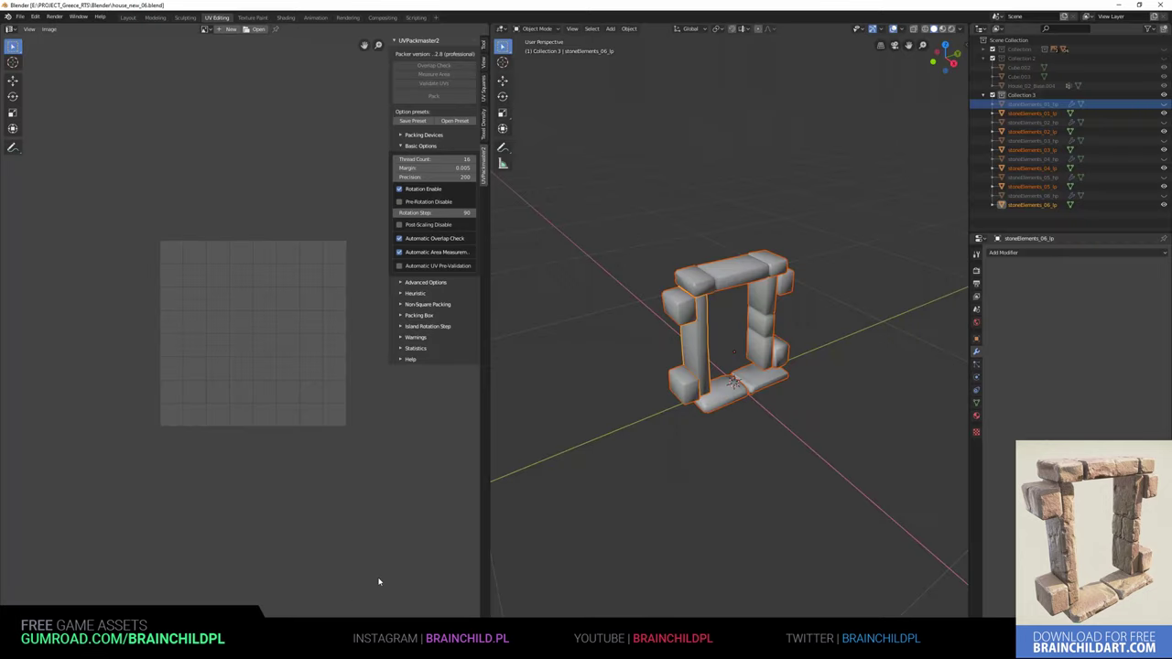
# Add a mesh cube and move it along X behind the doorframe
pyautogui.hotkey('shift', 'a')
pyautogui.click(788, 319)
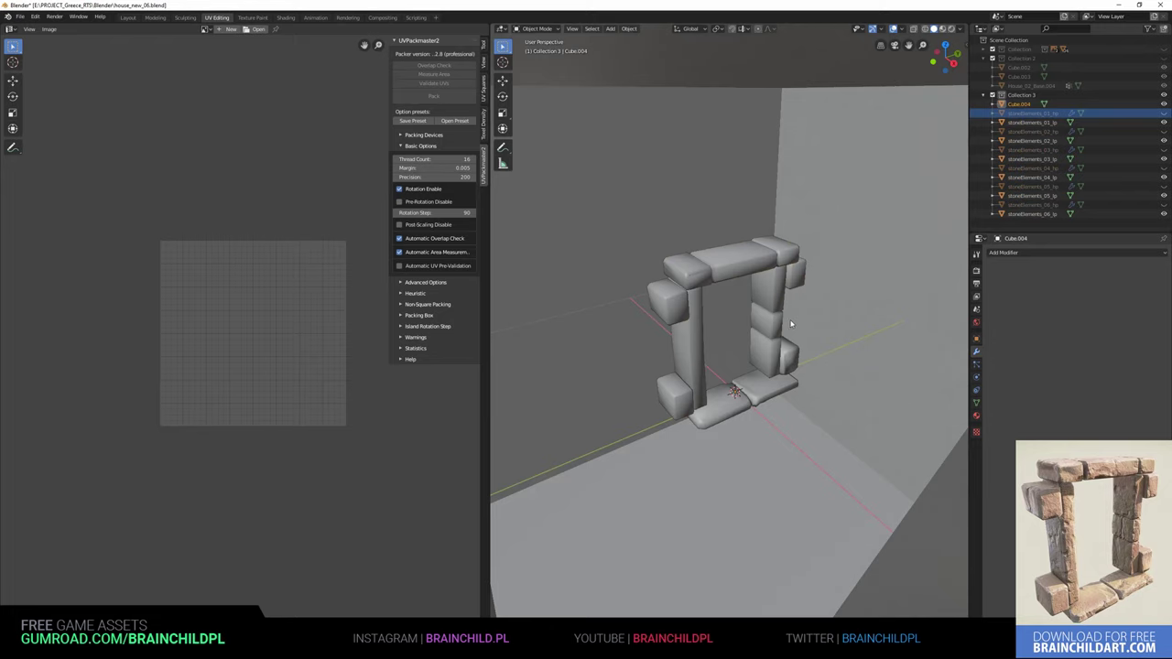
pyautogui.scroll(-5, 791, 319)
pyautogui.press('g')
pyautogui.press('x')
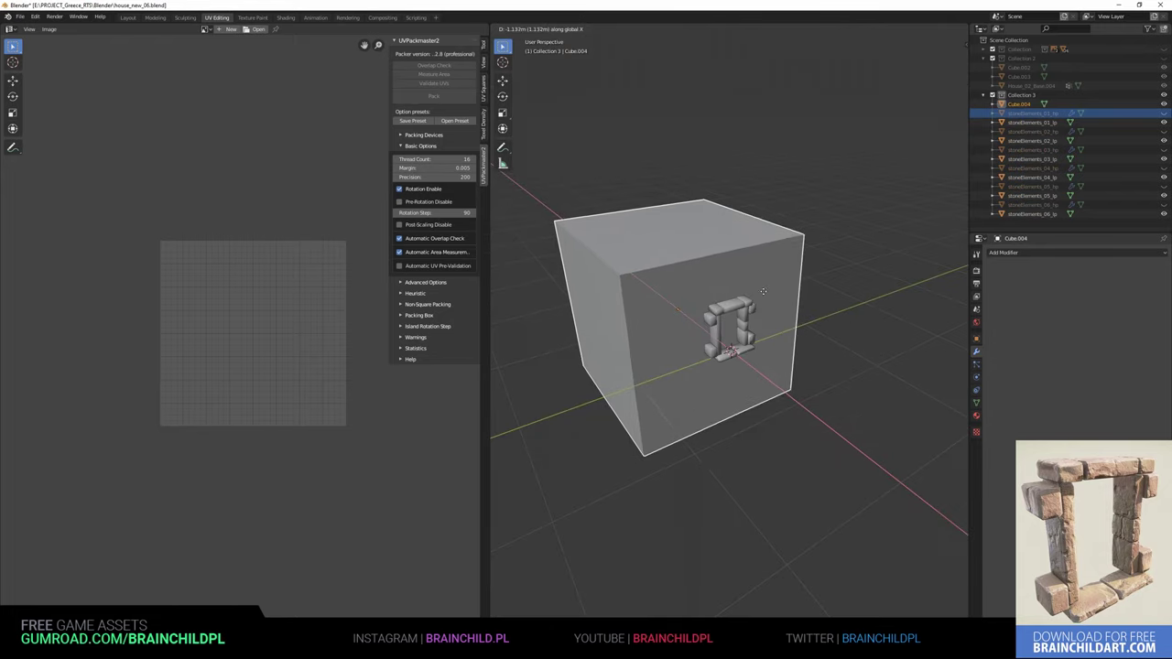
pyautogui.click(758, 295)
# Check the cube from the side, re-confirm its X position, and enter Edit Mode
pyautogui.scroll(5, 763, 300)
pyautogui.moveTo(762, 300)
pyautogui.mouseDown(button='middle')
pyautogui.moveTo(693, 295)
pyautogui.moveTo(799, 302)
pyautogui.mouseUp(button='middle')
pyautogui.press('g')
pyautogui.press('x')
pyautogui.click(645, 299)
pyautogui.moveTo(731, 319); pyautogui.dragTo(751, 310, button='middle')
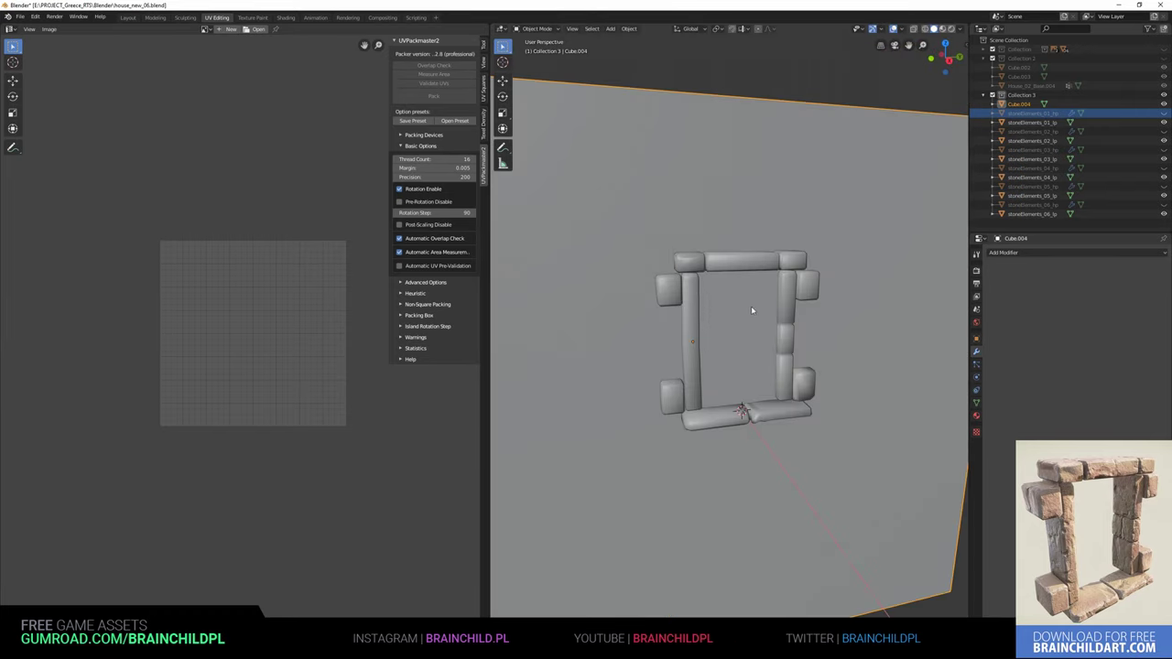
pyautogui.press('Tab')
pyautogui.scroll(-4, 780, 318)
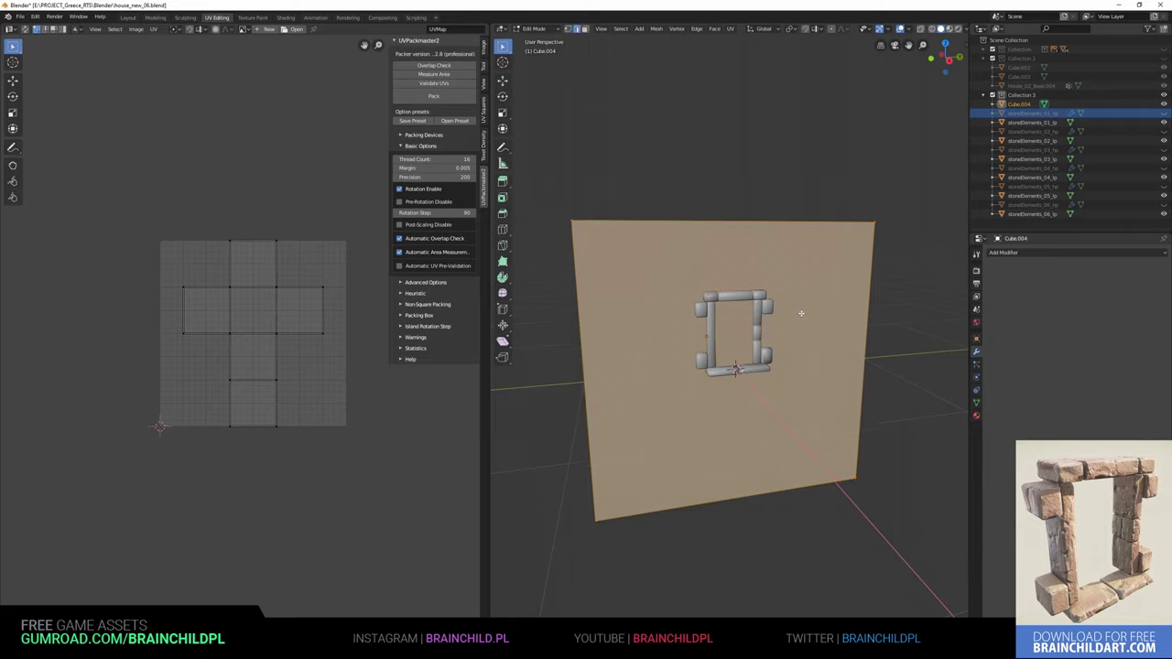
# Extrude and scale an inner face from the panel, then move it up behind the frame
pyautogui.hotkey('alt', 'a')
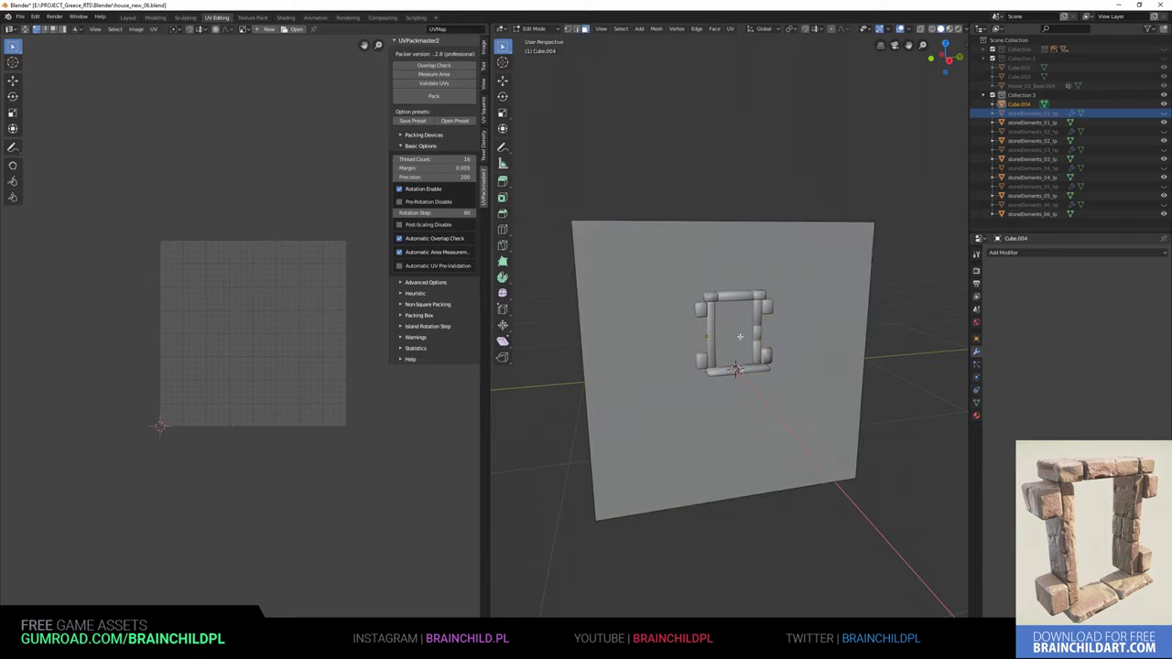
pyautogui.press('a')
pyautogui.press('e')
pyautogui.press('s')
pyautogui.click(815, 340)
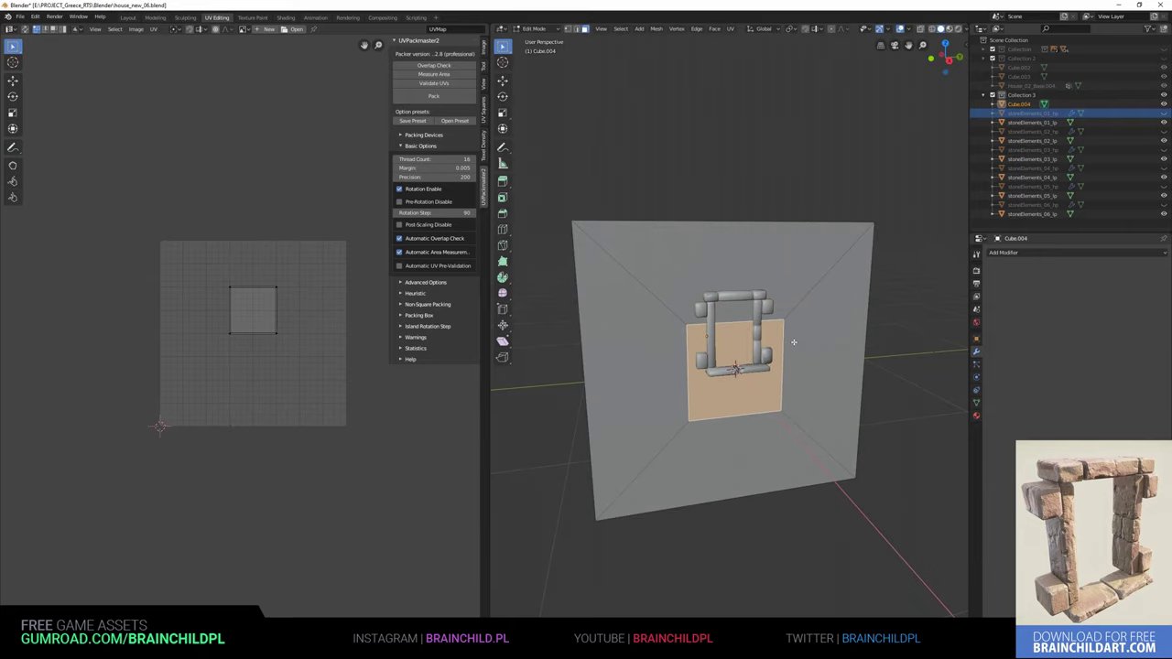
pyautogui.press('KP_3')
pyautogui.press('s')
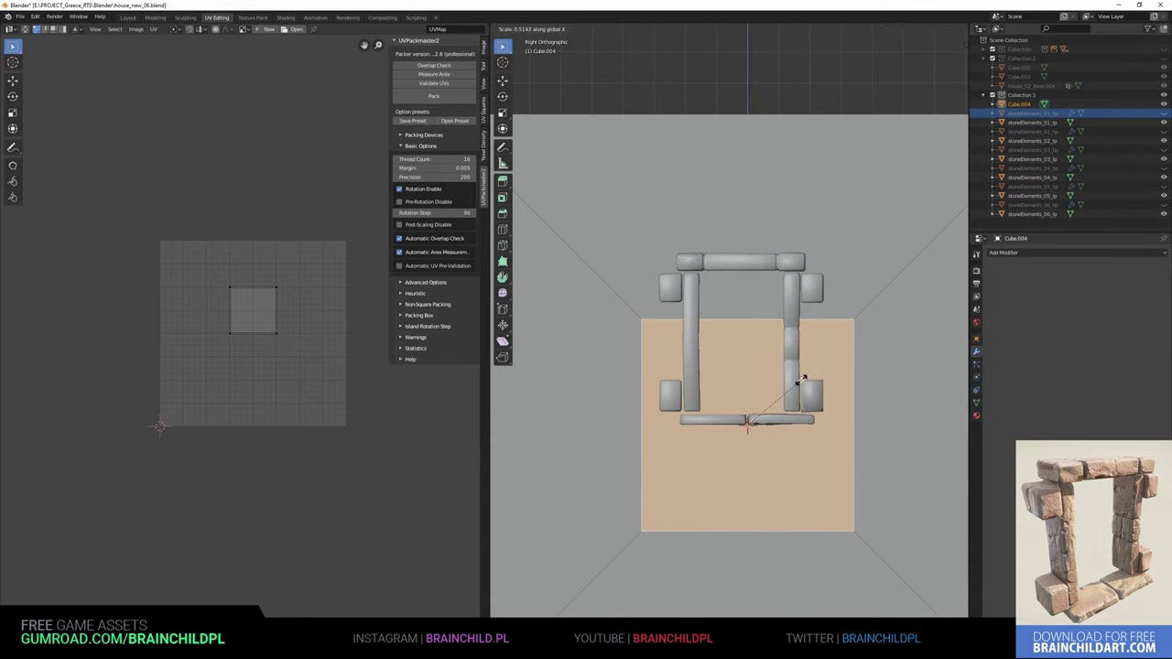
pyautogui.press('g')
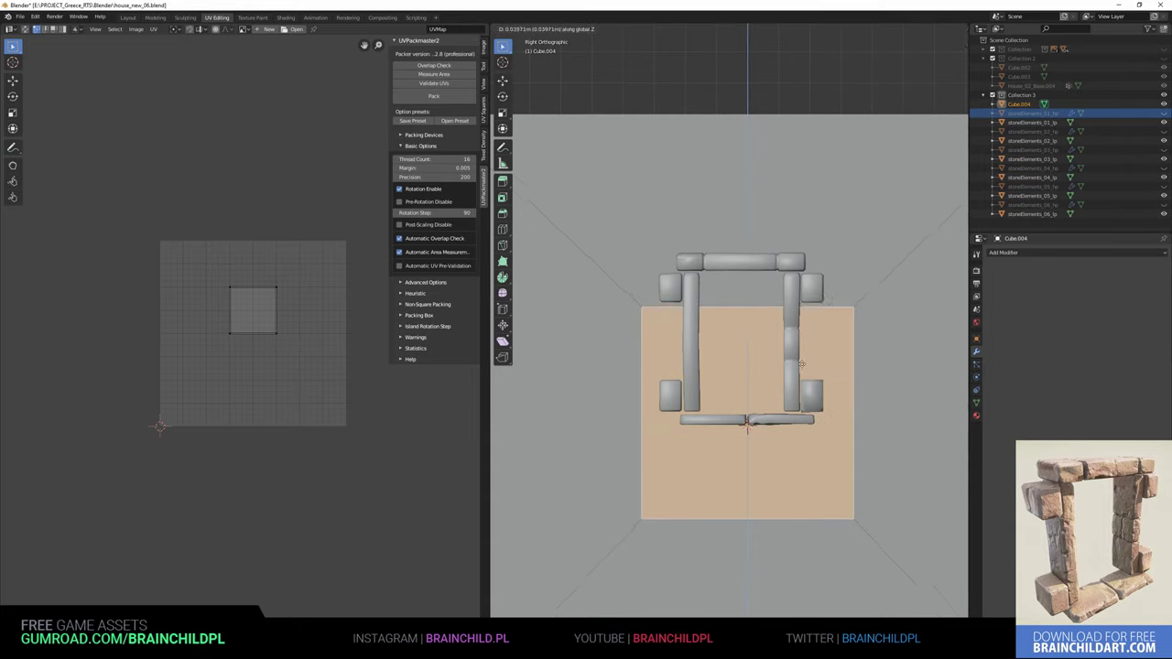
pyautogui.click(879, 336)
# Shrink the backing plane uniformly, then narrow it along Y to fit the opening
pyautogui.press('s')
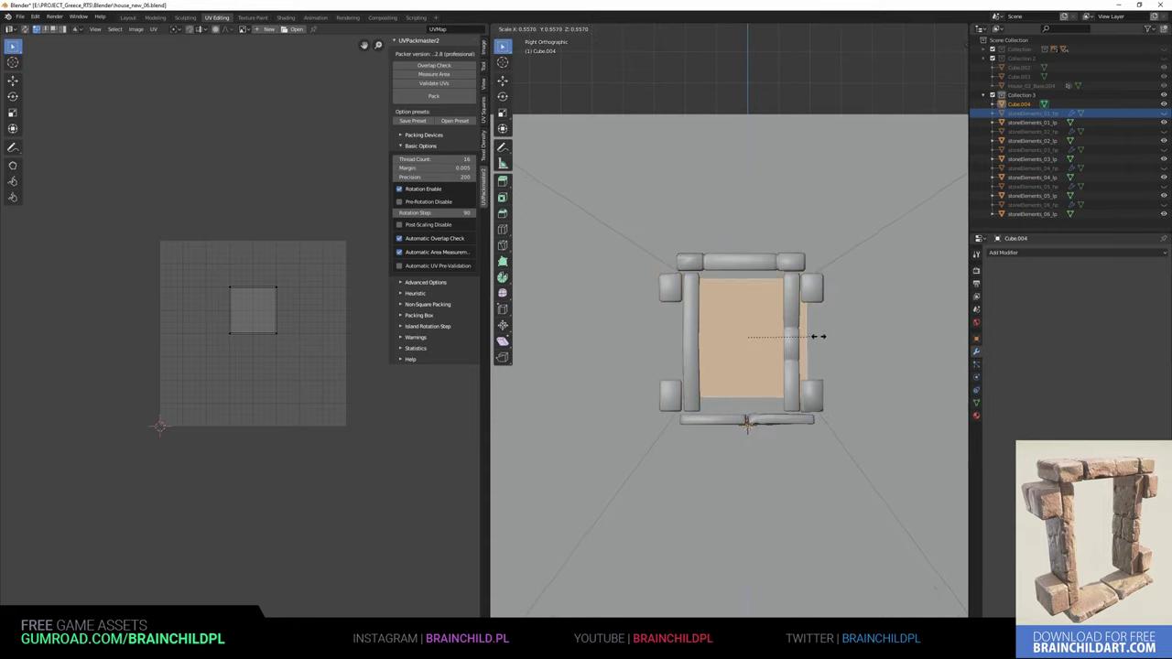
pyautogui.click(839, 349)
pyautogui.press('s')
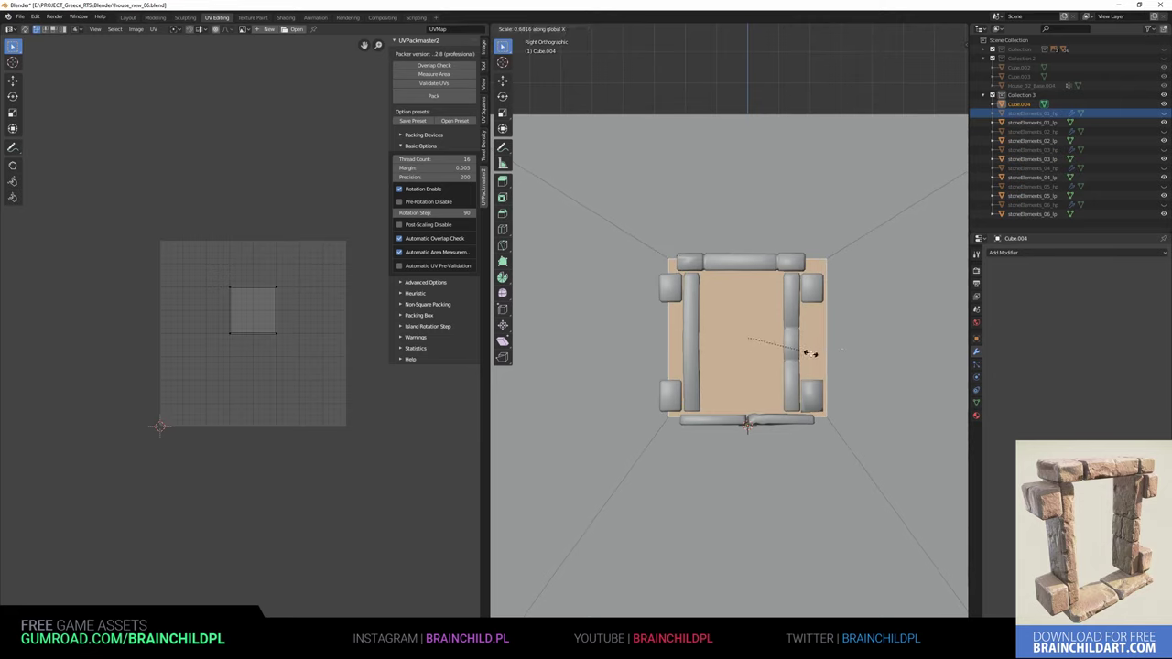
pyautogui.press('y')
pyautogui.press('y')
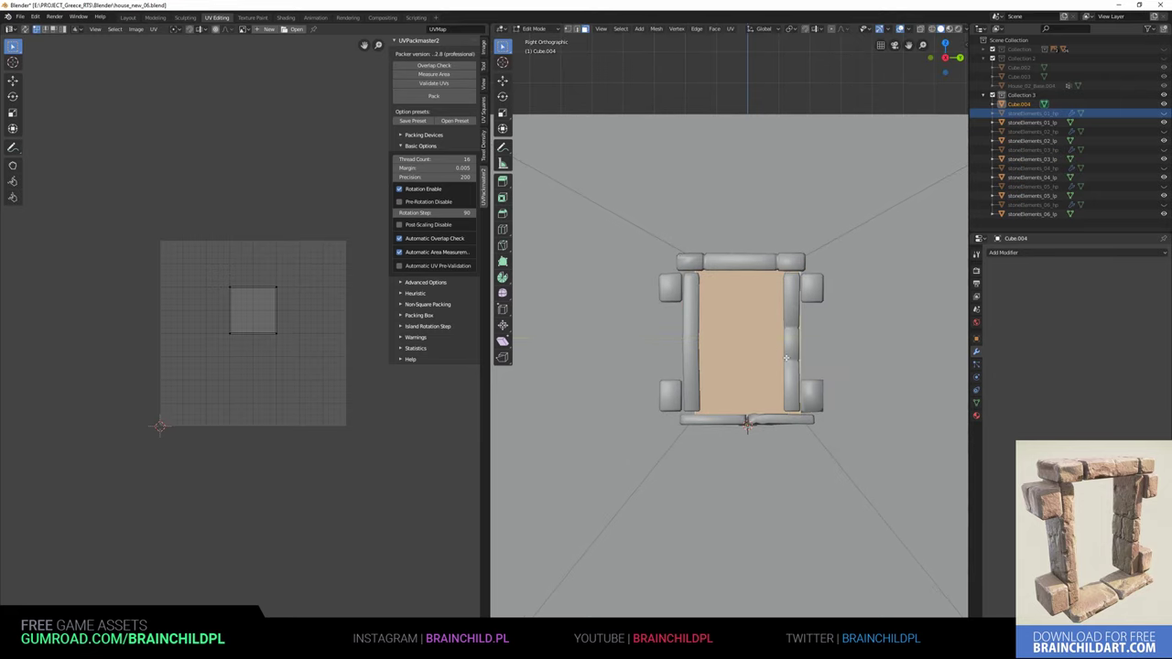
pyautogui.press('y')
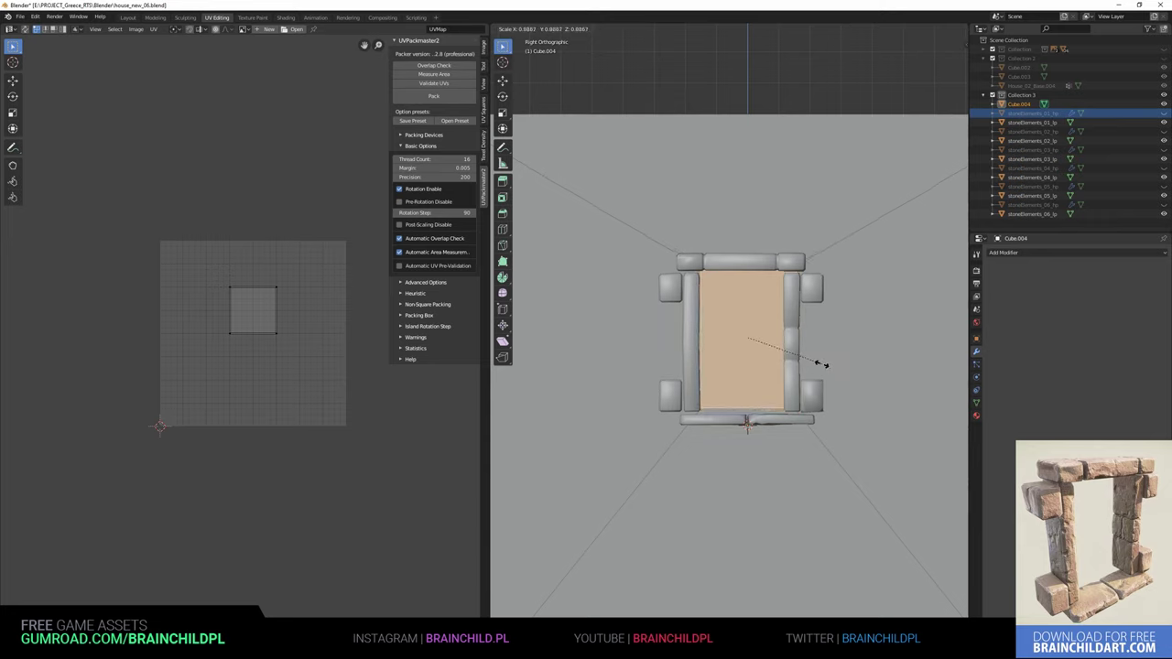
pyautogui.press('y')
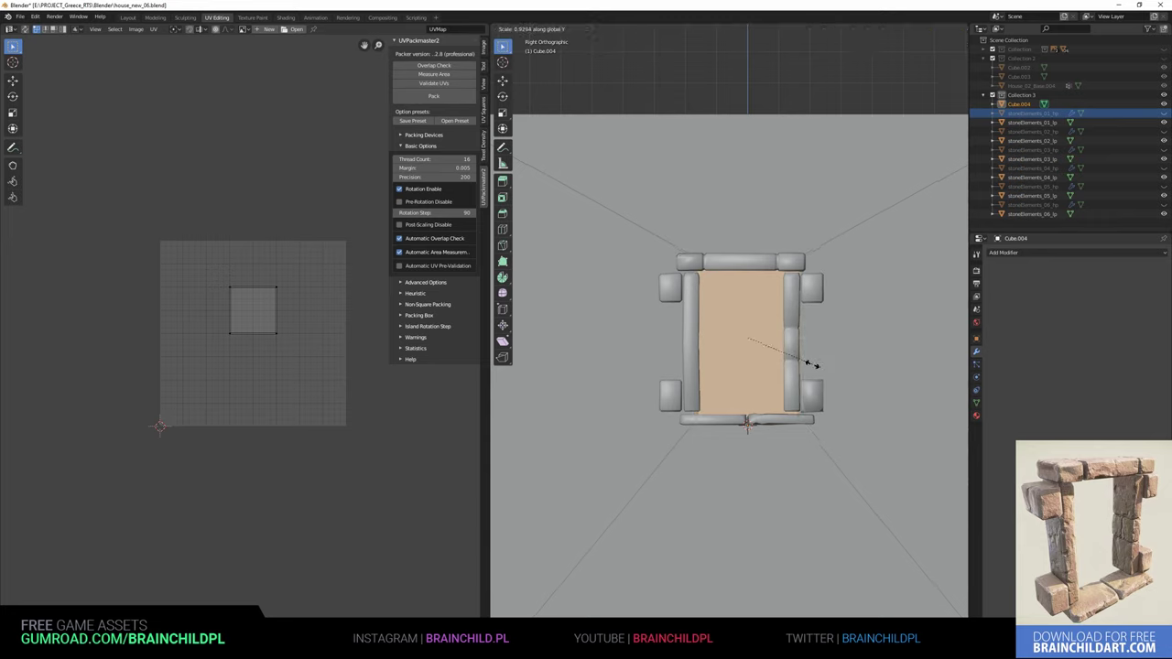
pyautogui.click(803, 364)
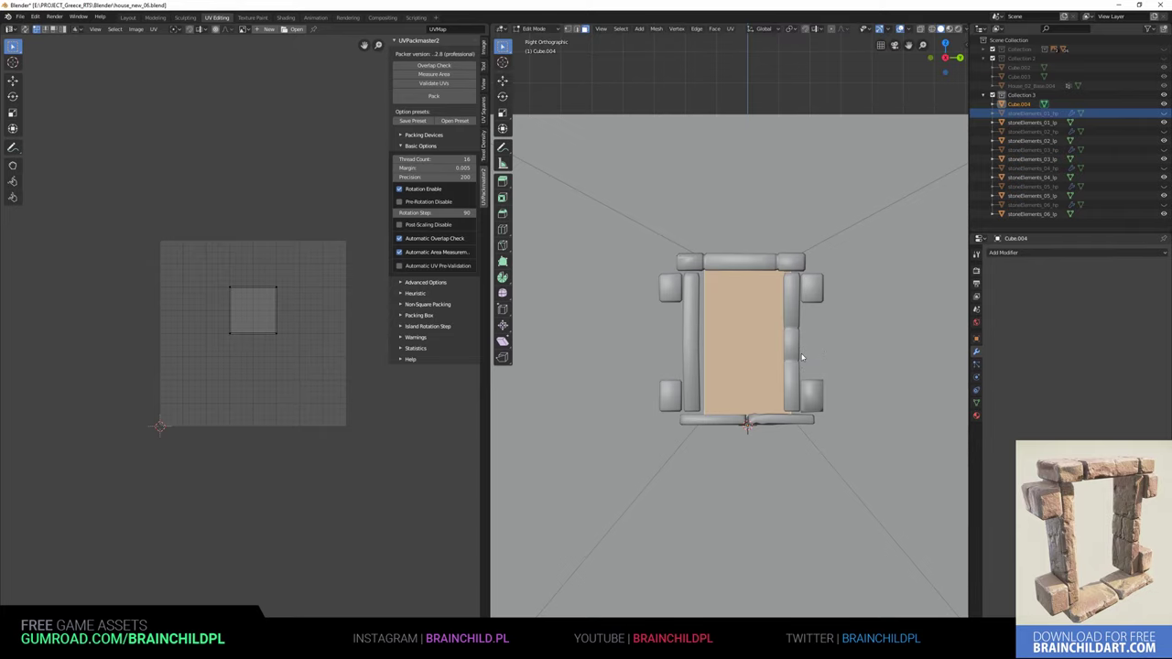
# Briefly select the stone frame pieces, then undo back to editing the plane
pyautogui.press('Tab')
pyautogui.press('h')
pyautogui.click(792, 352)
pyautogui.keyDown('shift'); pyautogui.click(670, 290); pyautogui.keyUp('shift')
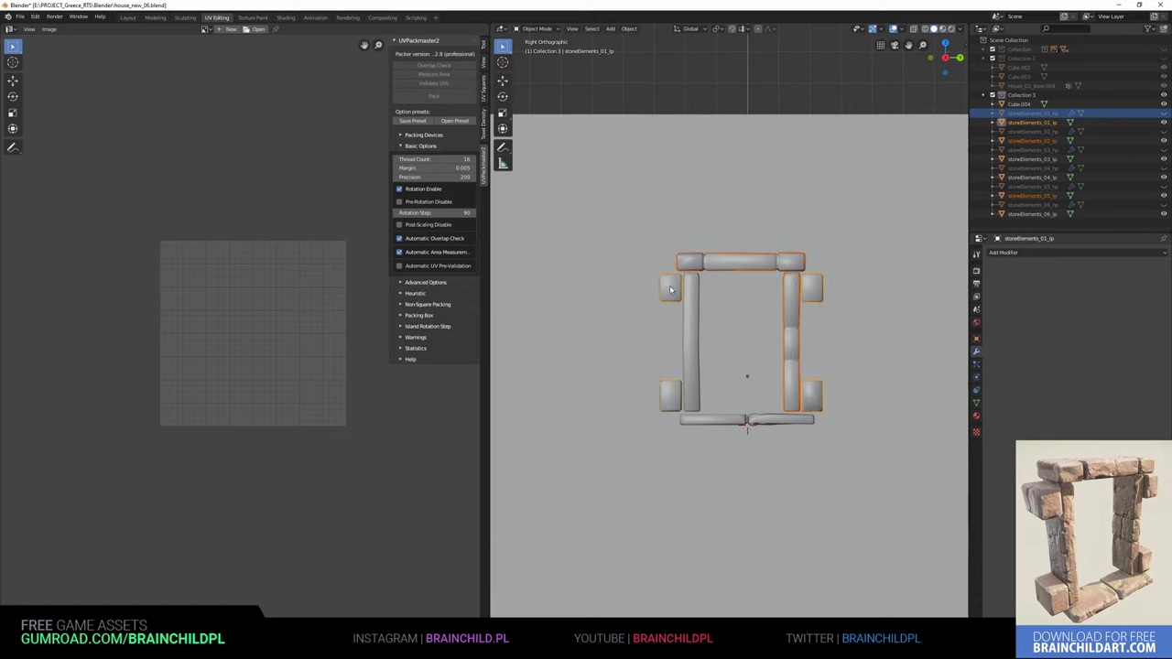
pyautogui.hotkey('ctrl', 'z')
pyautogui.hotkey('ctrl', 'z')
pyautogui.hotkey('ctrl', 'z')
pyautogui.hotkey('ctrl', 'z')
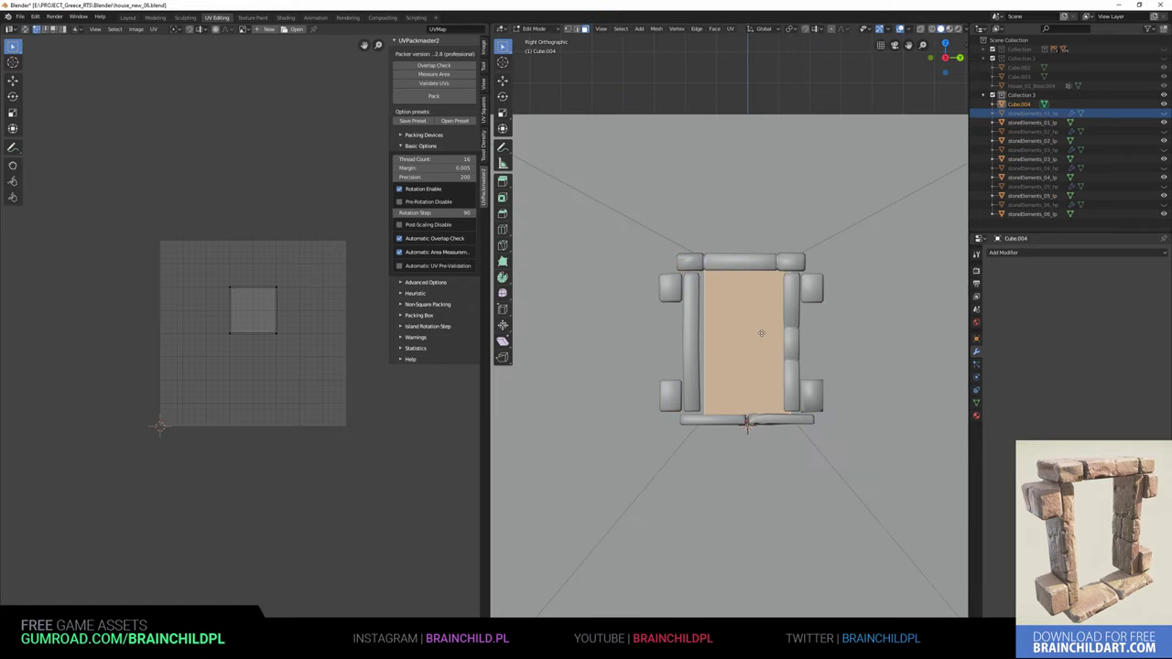
# Push the backing plane back along its normal behind the stone frame
pyautogui.press('g')
pyautogui.press('x')
pyautogui.press('y')
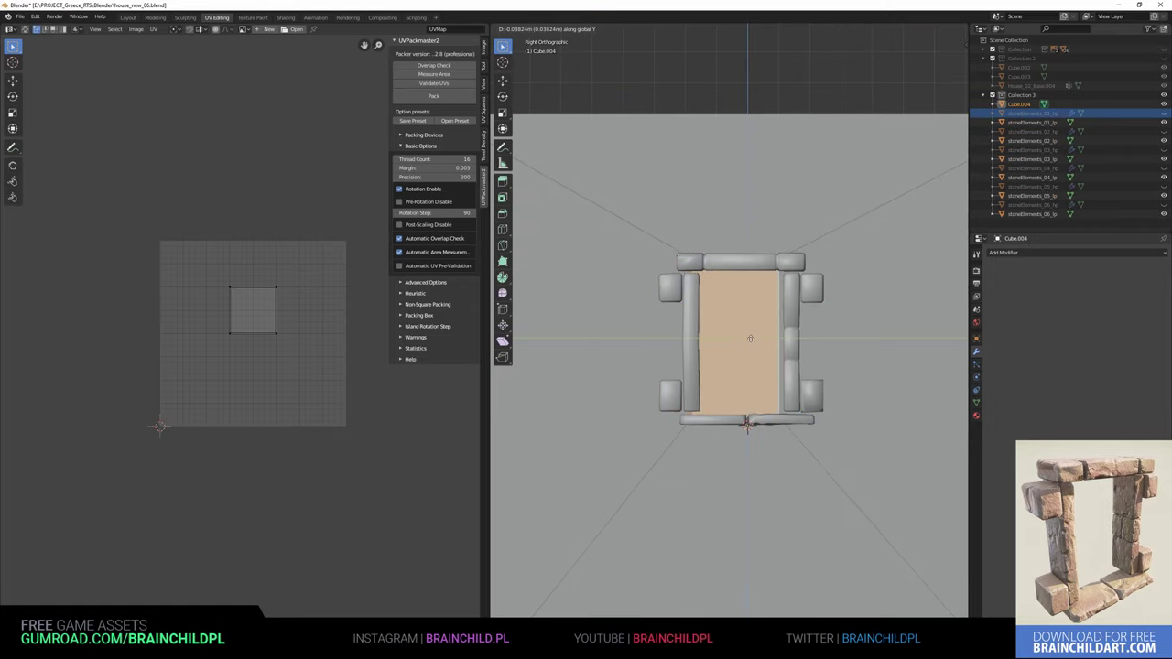
pyautogui.press('y')
pyautogui.moveTo(755, 339)
pyautogui.mouseDown(button='middle')
pyautogui.moveTo(738, 357)
pyautogui.moveTo(617, 358)
pyautogui.moveTo(640, 353)
pyautogui.mouseUp(button='middle')
pyautogui.click(738, 357)
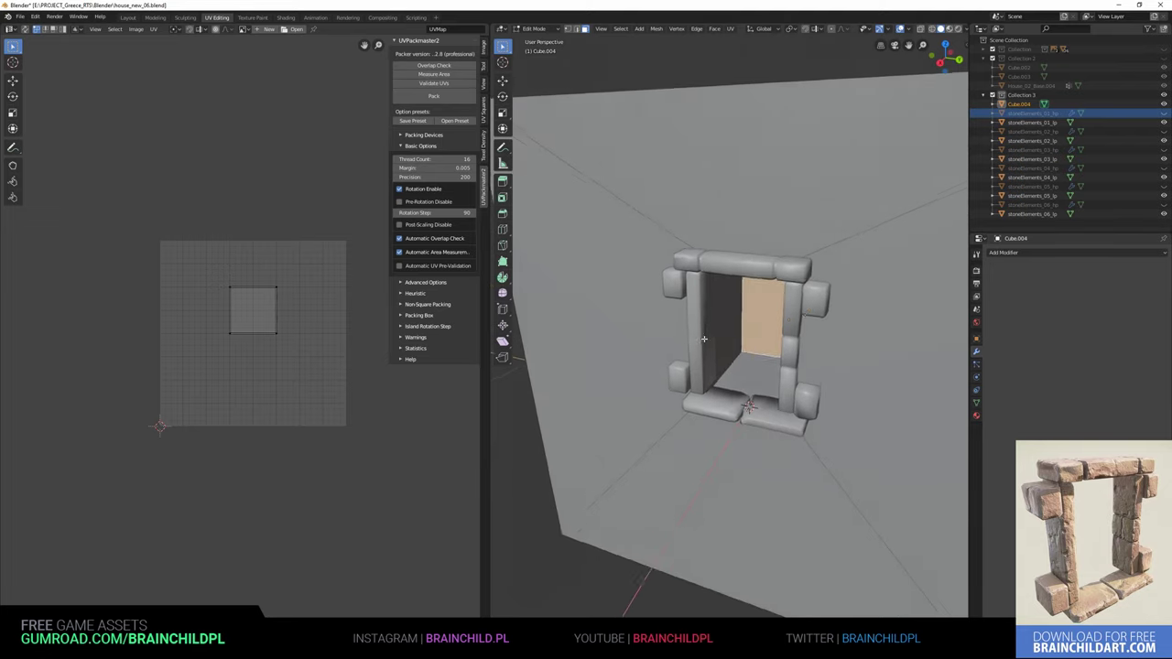
# Return to Object Mode and inspect the whole doorway scene from several angles
pyautogui.press('g')
pyautogui.press('x')
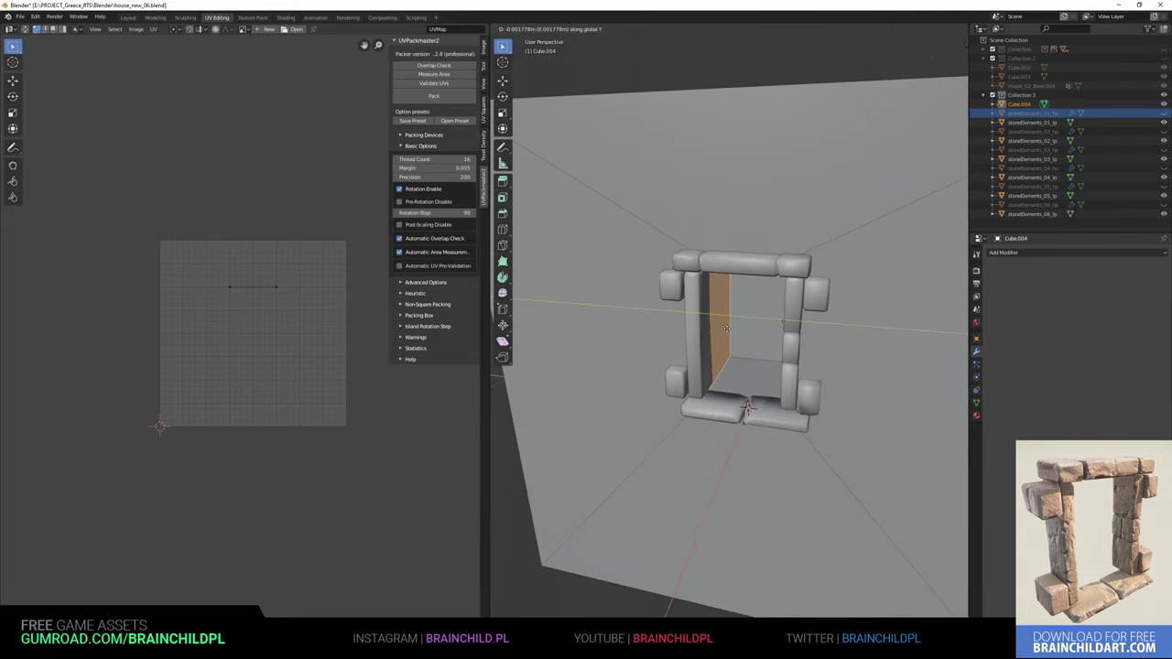
pyautogui.moveTo(727, 328)
pyautogui.mouseDown(button='middle')
pyautogui.moveTo(757, 330)
pyautogui.moveTo(769, 385)
pyautogui.moveTo(824, 403)
pyautogui.moveTo(765, 392)
pyautogui.moveTo(845, 395)
pyautogui.moveTo(802, 327)
pyautogui.moveTo(759, 353)
pyautogui.moveTo(701, 332)
pyautogui.moveTo(767, 301)
pyautogui.mouseUp(button='middle')
pyautogui.press('Tab')
pyautogui.scroll(-4, 855, 413)
pyautogui.scroll(3, 765, 392)
pyautogui.scroll(3, 836, 379)
pyautogui.scroll(-5, 767, 300)
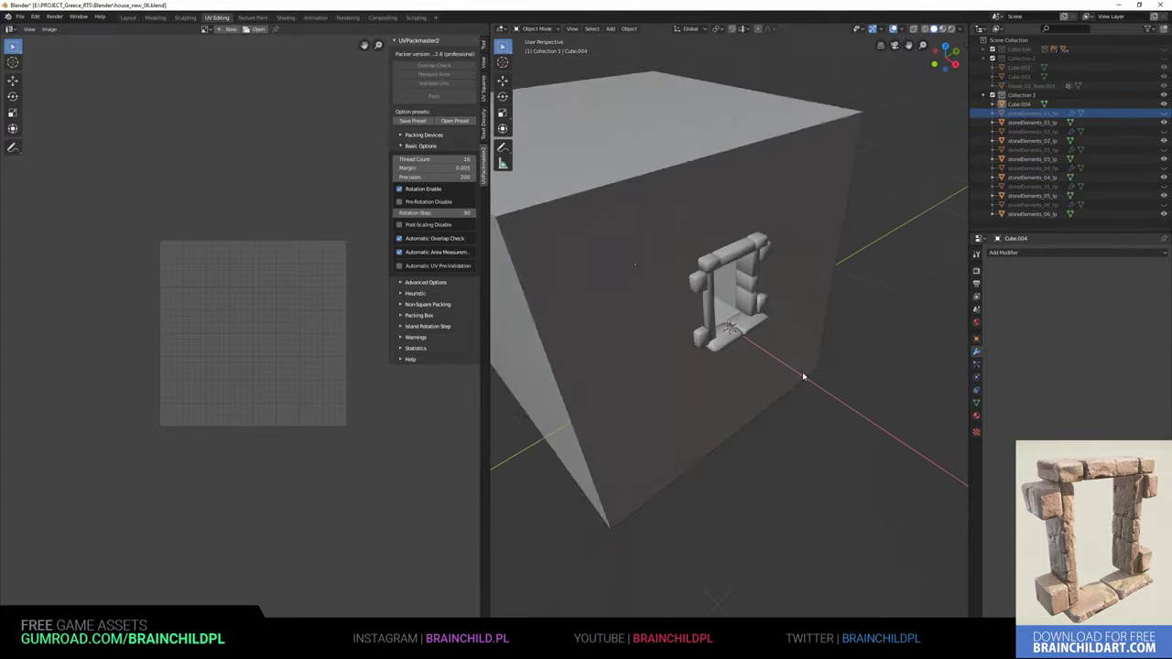
pyautogui.scroll(-3, 800, 375)
pyautogui.moveTo(766, 358)
pyautogui.mouseDown(button='middle')
pyautogui.moveTo(902, 348)
pyautogui.moveTo(794, 353)
pyautogui.mouseUp(button='middle')
pyautogui.scroll(-3, 800, 354)
pyautogui.scroll(4, 793, 353)
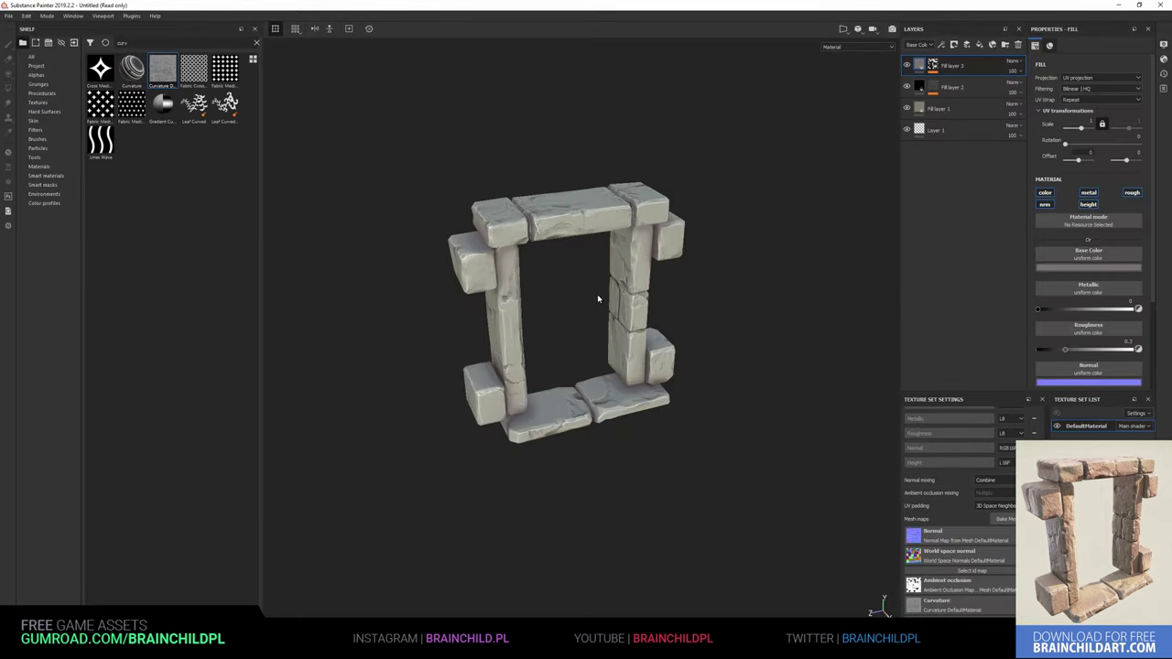
# Recentre the model, then add Fill layer 4 with a pink base colour and black mask
pyautogui.moveTo(597, 298)
pyautogui.keyDown('alt'); pyautogui.mouseDown()
pyautogui.moveTo(549, 326)
pyautogui.moveTo(562, 331)
pyautogui.moveTo(421, 299)
pyautogui.moveTo(385, 254)
pyautogui.moveTo(606, 294)
pyautogui.mouseUp(); pyautogui.keyUp('alt')
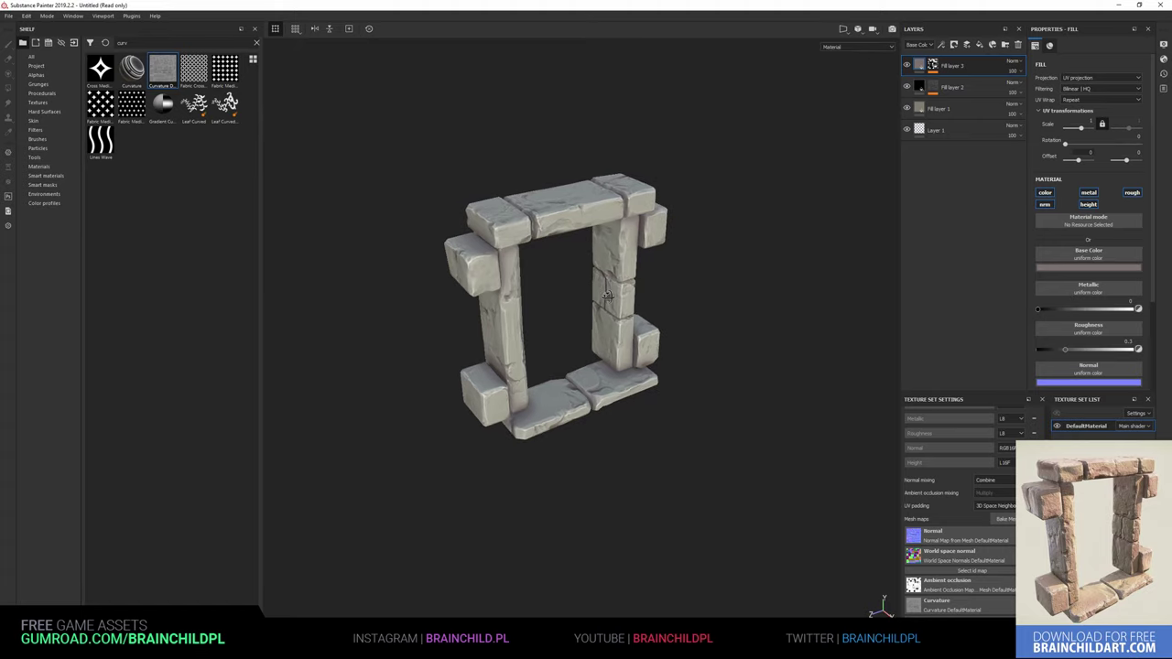
pyautogui.press('f')
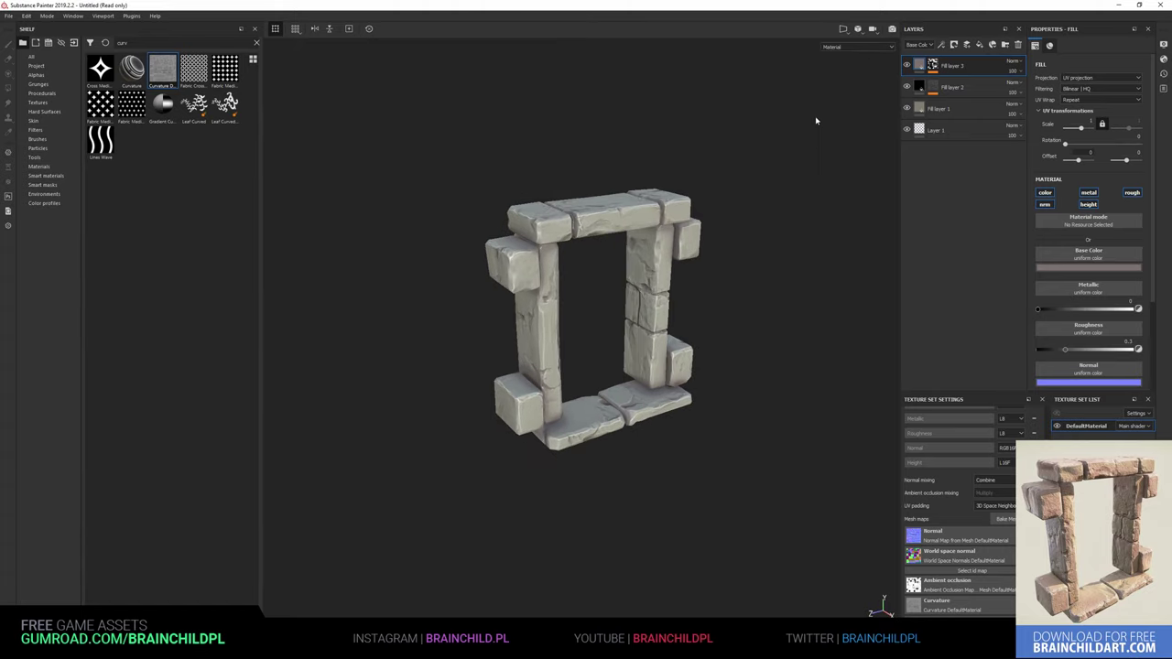
pyautogui.click(980, 44)
pyautogui.click(1067, 268)
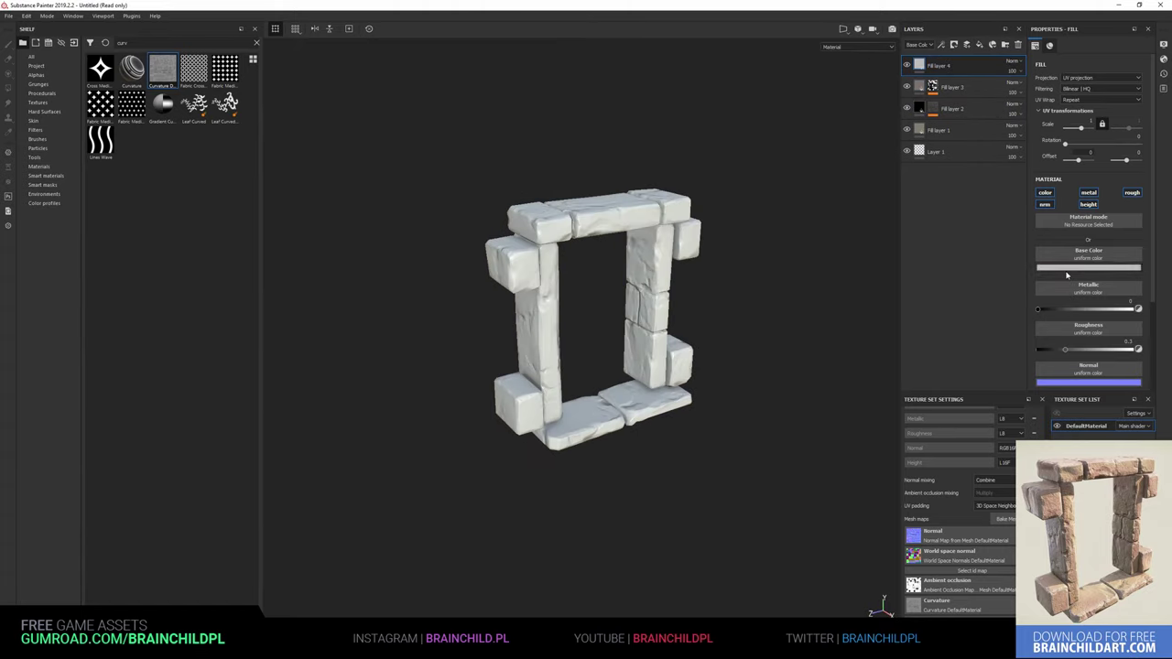
pyautogui.click(1068, 316)
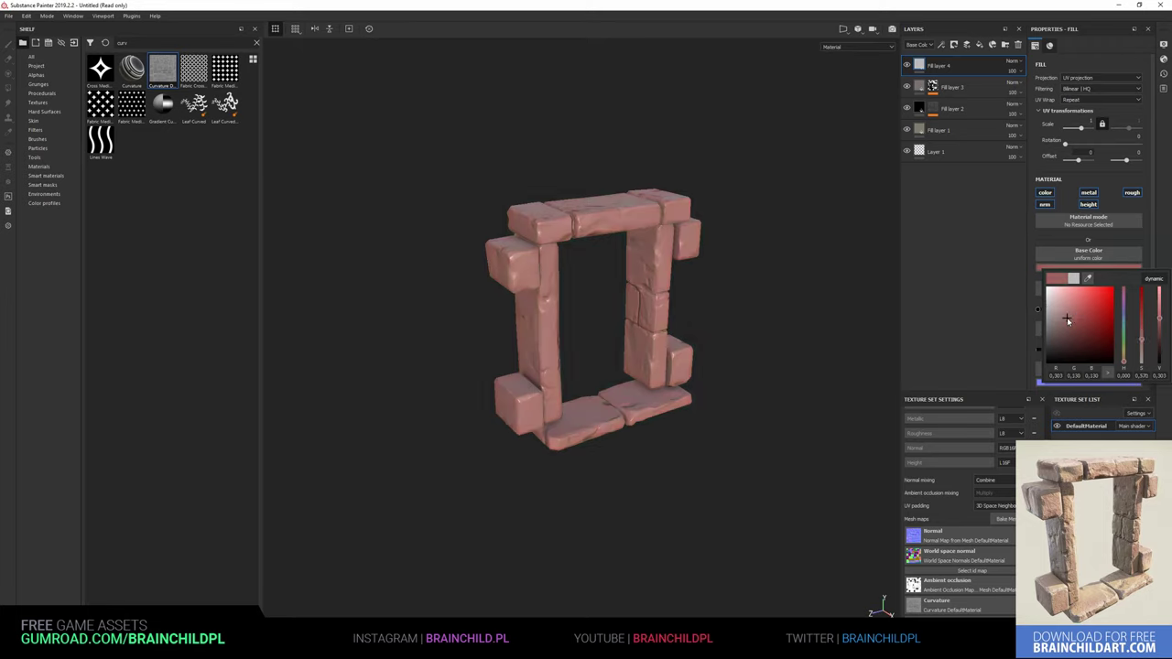
pyautogui.rightClick(922, 66)
pyautogui.click(947, 76)
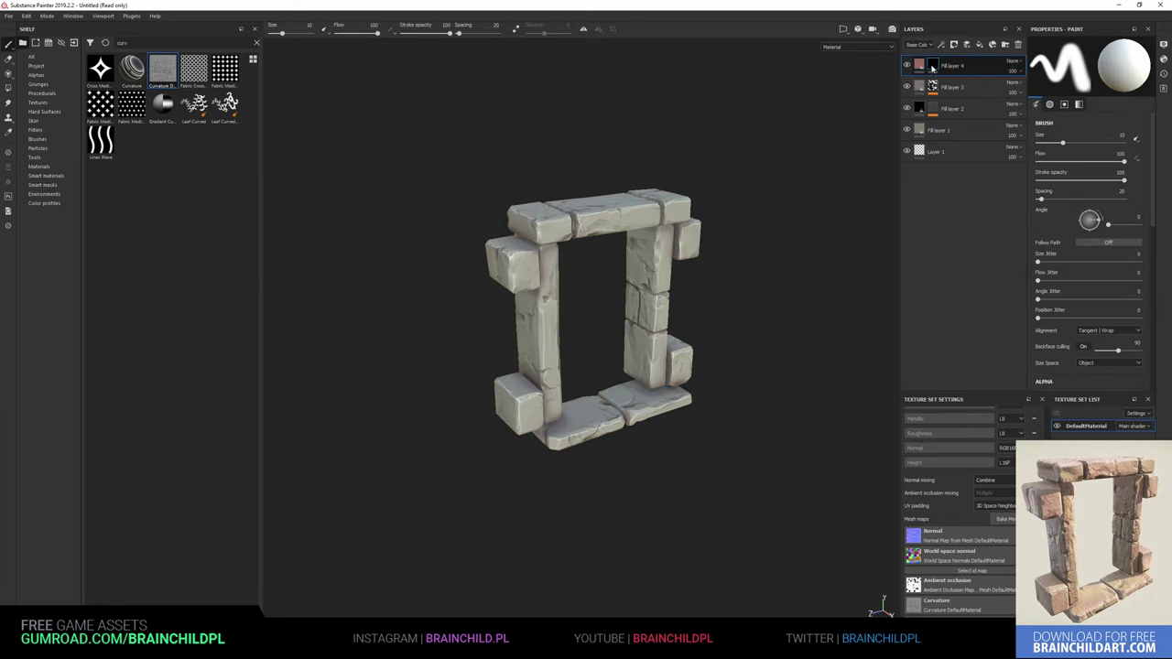
# Fill Fill layer 4's mask with the BnW Spots 1 procedural and lower its roughness
pyautogui.rightClick(933, 64)
pyautogui.click(961, 256)
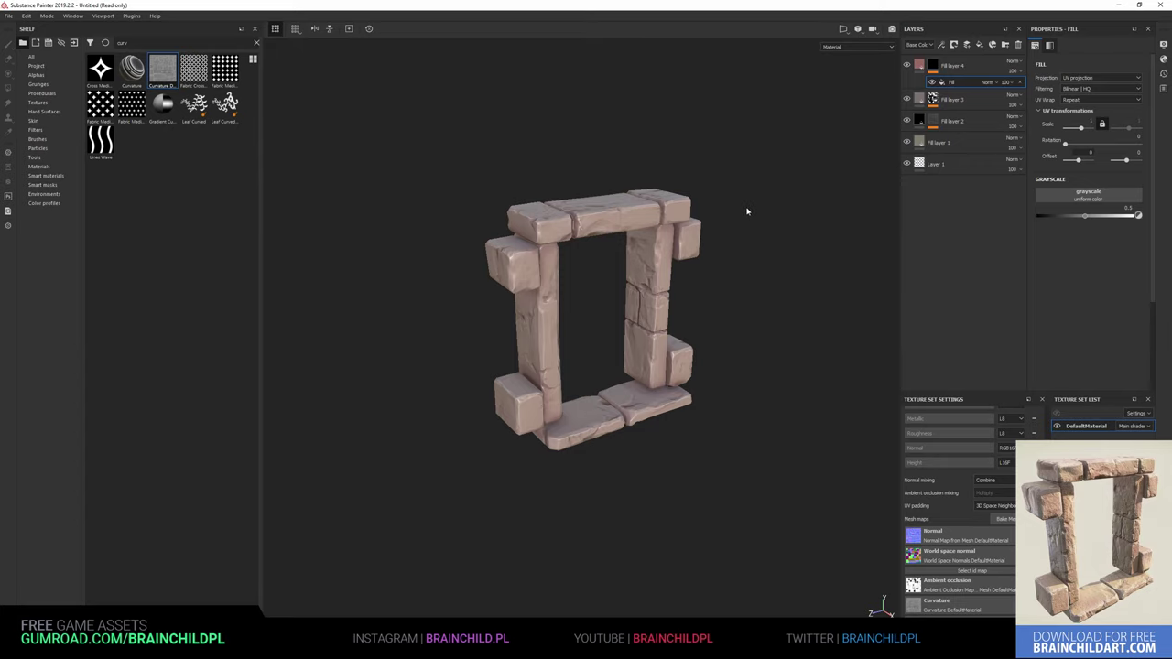
pyautogui.moveTo(747, 212)
pyautogui.keyDown('alt'); pyautogui.mouseDown()
pyautogui.moveTo(760, 217)
pyautogui.moveTo(549, 206)
pyautogui.moveTo(385, 174)
pyautogui.mouseUp(); pyautogui.keyUp('alt')
pyautogui.scroll(3, 729, 236)
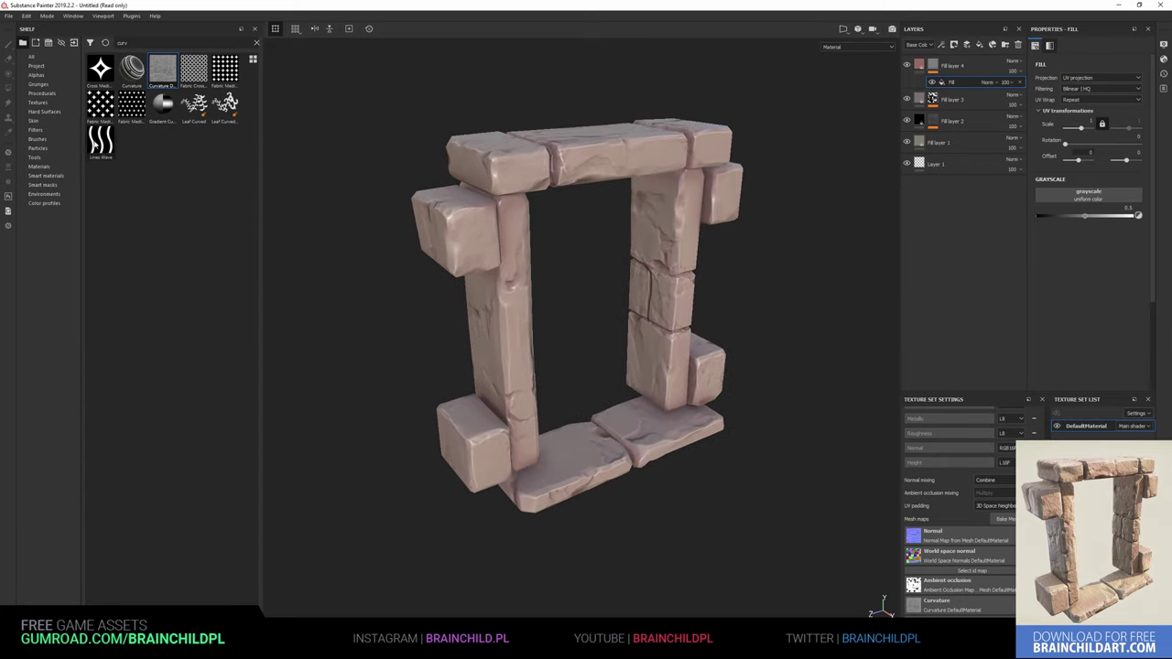
pyautogui.click(42, 93)
pyautogui.moveTo(162, 102); pyautogui.dragTo(1060, 200)
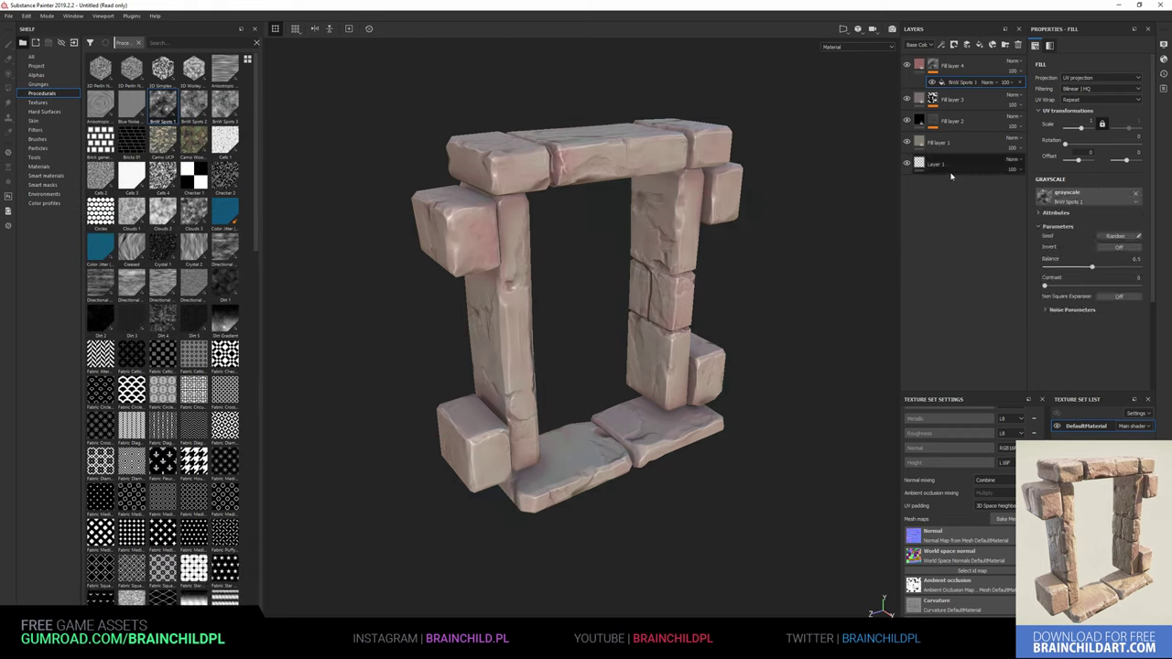
pyautogui.click(920, 66)
pyautogui.scroll(-3, 1076, 353)
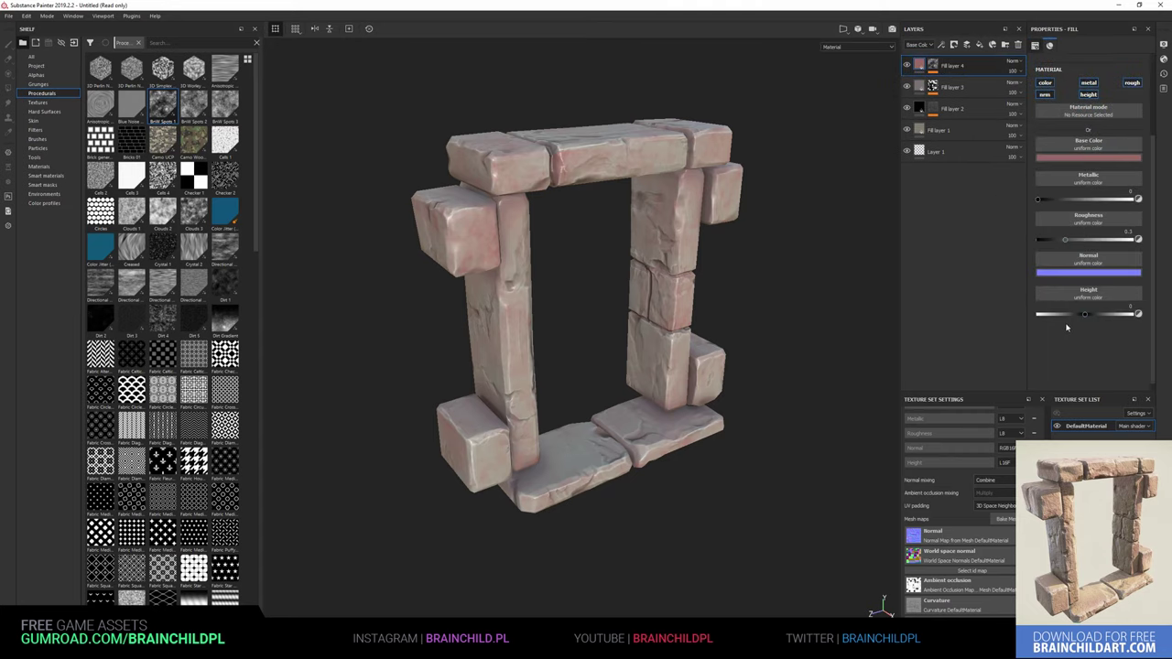
pyautogui.moveTo(1076, 239)
pyautogui.mouseDown()
pyautogui.moveTo(1106, 242)
pyautogui.moveTo(1053, 240)
pyautogui.moveTo(1073, 241)
pyautogui.mouseUp()
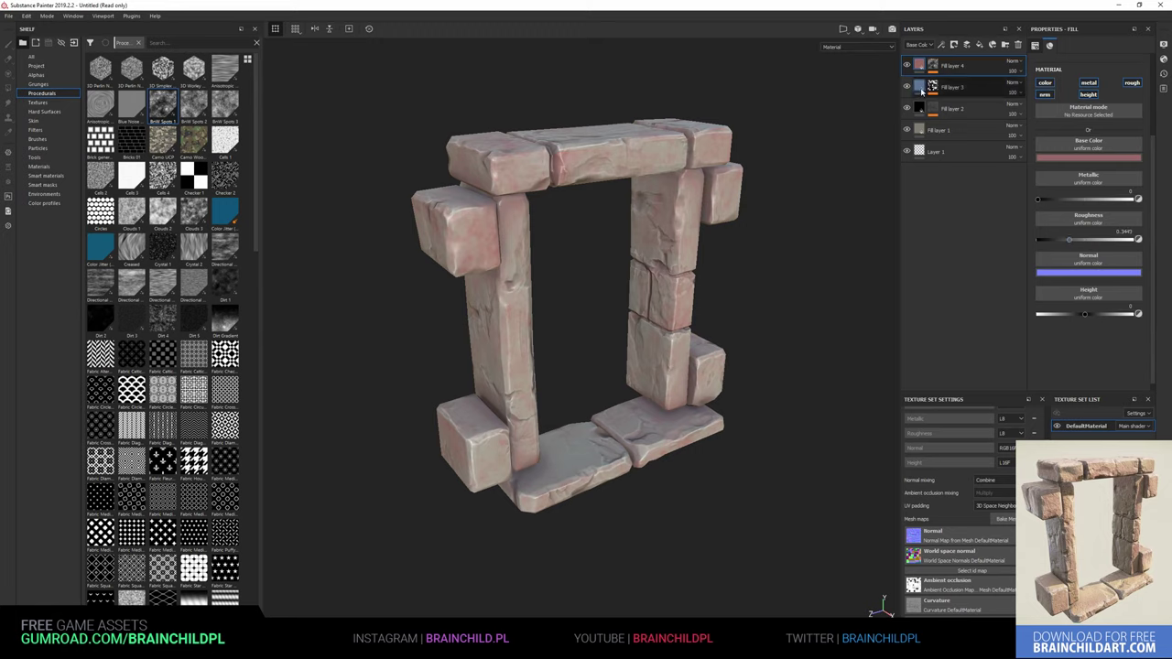
# Raise Fill layer 3's roughness near maximum and disable its metalness and height channels
pyautogui.click(956, 87)
pyautogui.moveTo(1097, 243)
pyautogui.mouseDown()
pyautogui.moveTo(1060, 241)
pyautogui.moveTo(1137, 249)
pyautogui.mouseUp()
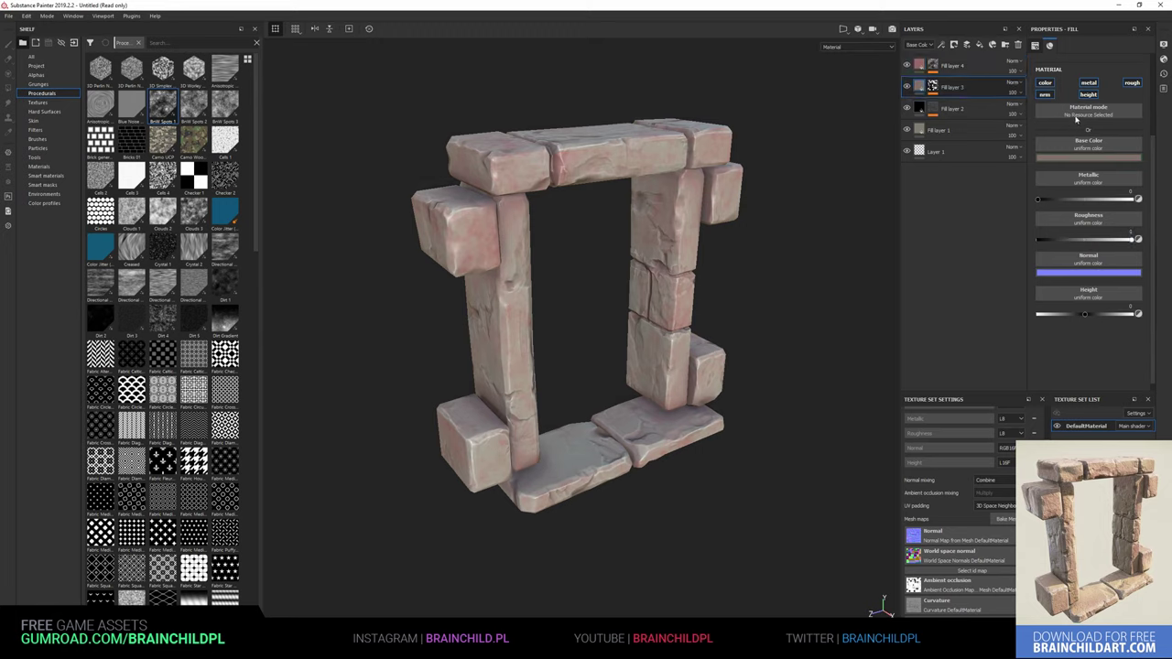
pyautogui.click(1087, 83)
pyautogui.click(1087, 122)
# Disable Fill layer 3's normal channel, then lower Fill layer 2's roughness
pyautogui.click(1043, 122)
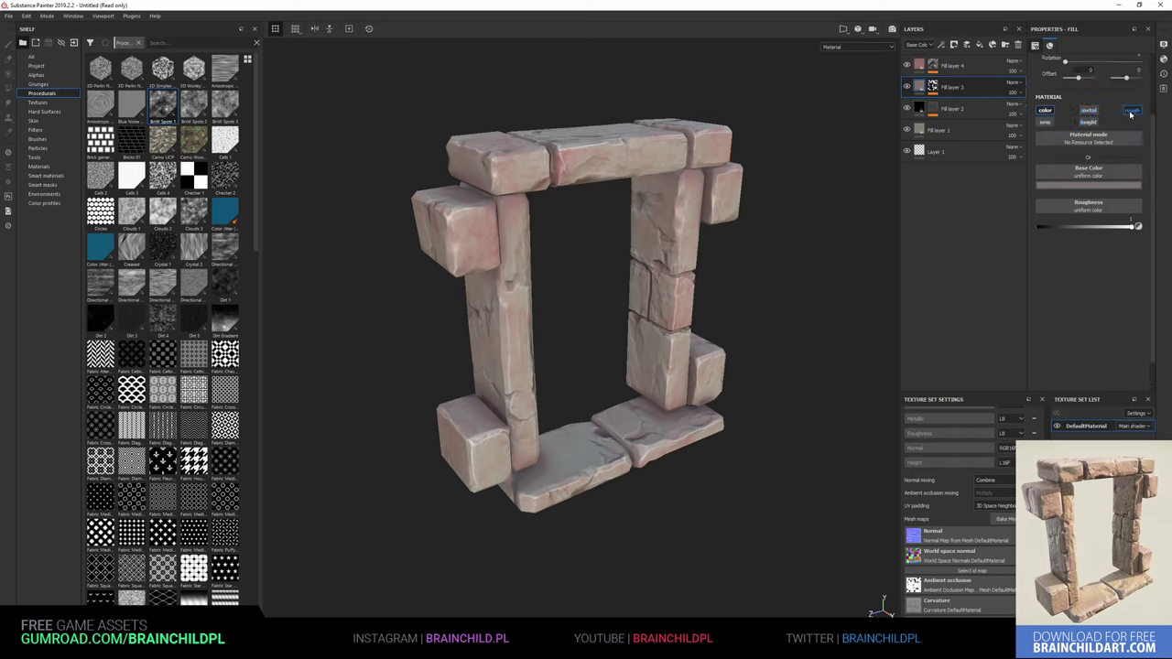
pyautogui.click(920, 108)
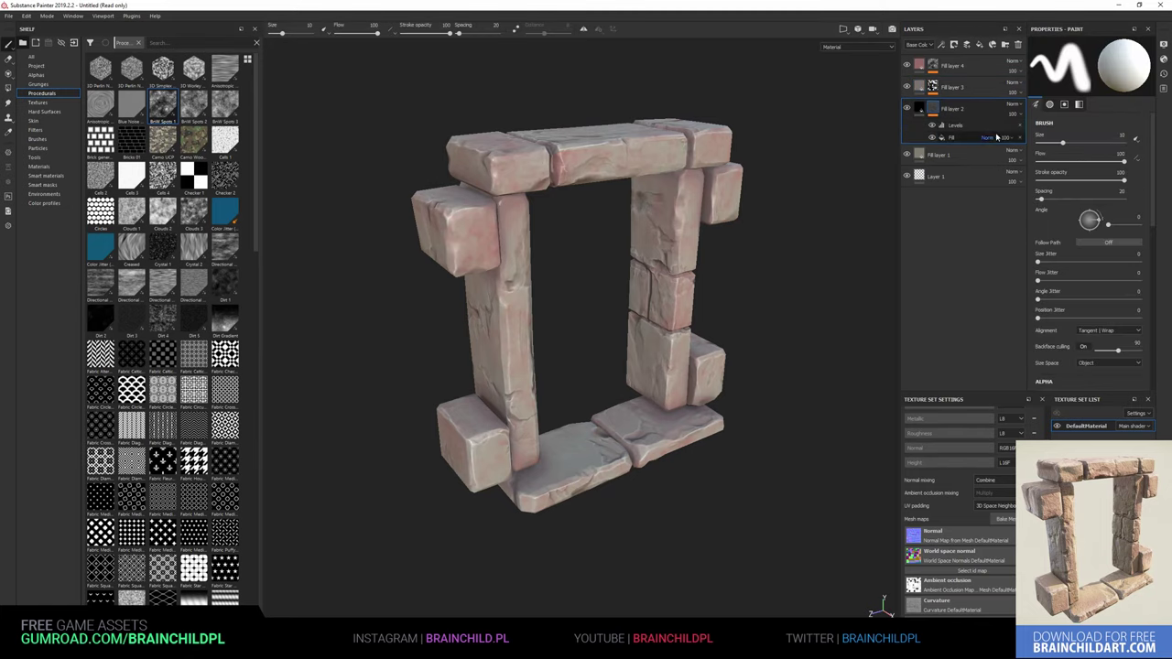
pyautogui.click(920, 108)
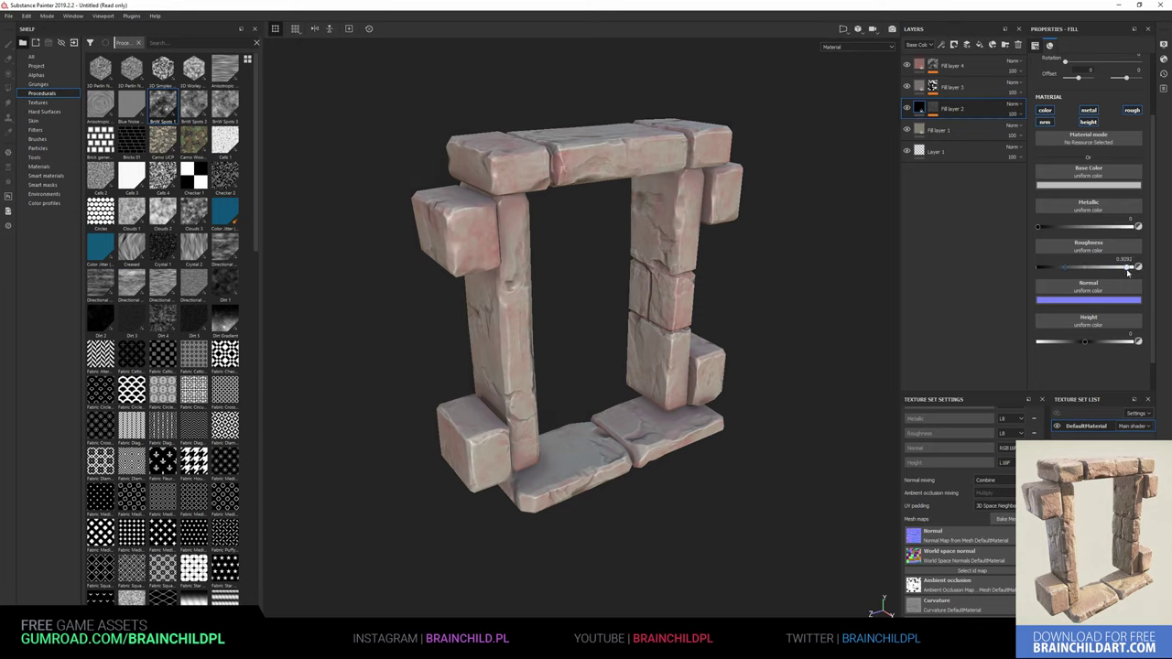
pyautogui.moveTo(1126, 268); pyautogui.dragTo(1102, 267)
# Give Fill layer 2 a height around 0.066 and settle its roughness near 0.8585
pyautogui.moveTo(809, 248)
pyautogui.keyDown('alt'); pyautogui.mouseDown()
pyautogui.moveTo(615, 241)
pyautogui.moveTo(673, 243)
pyautogui.mouseUp(); pyautogui.keyUp('alt')
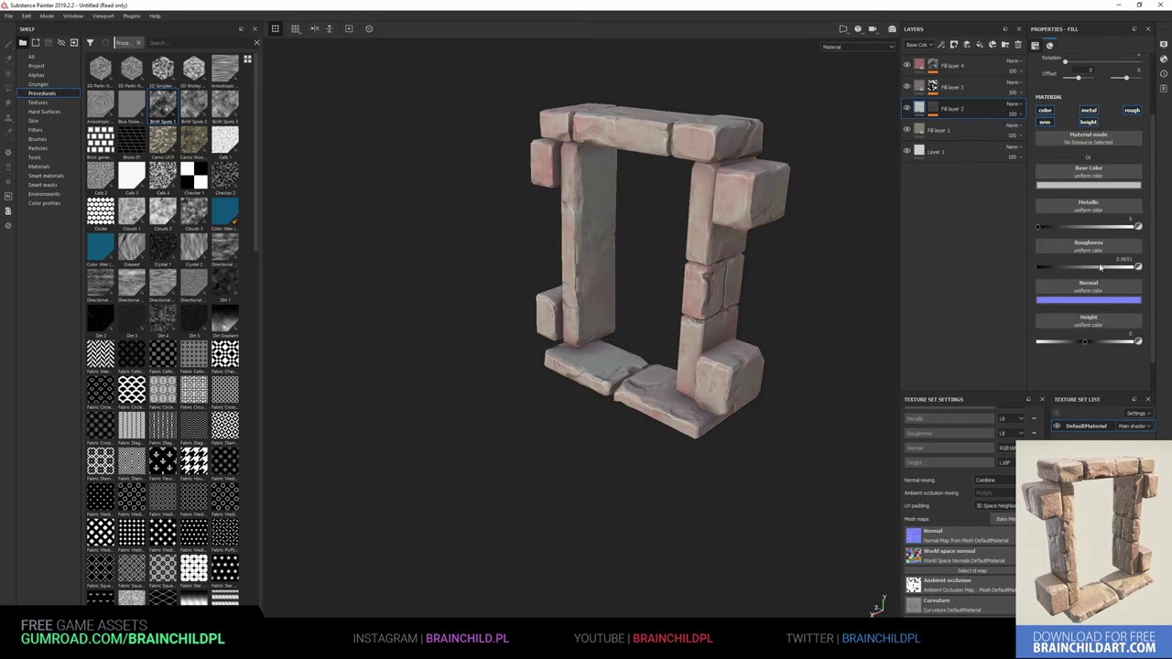
pyautogui.moveTo(1101, 269); pyautogui.dragTo(1098, 277)
pyautogui.moveTo(1083, 344); pyautogui.dragTo(1086, 345)
pyautogui.keyDown('alt'); pyautogui.moveTo(806, 274); pyautogui.dragTo(850, 291); pyautogui.keyUp('alt')
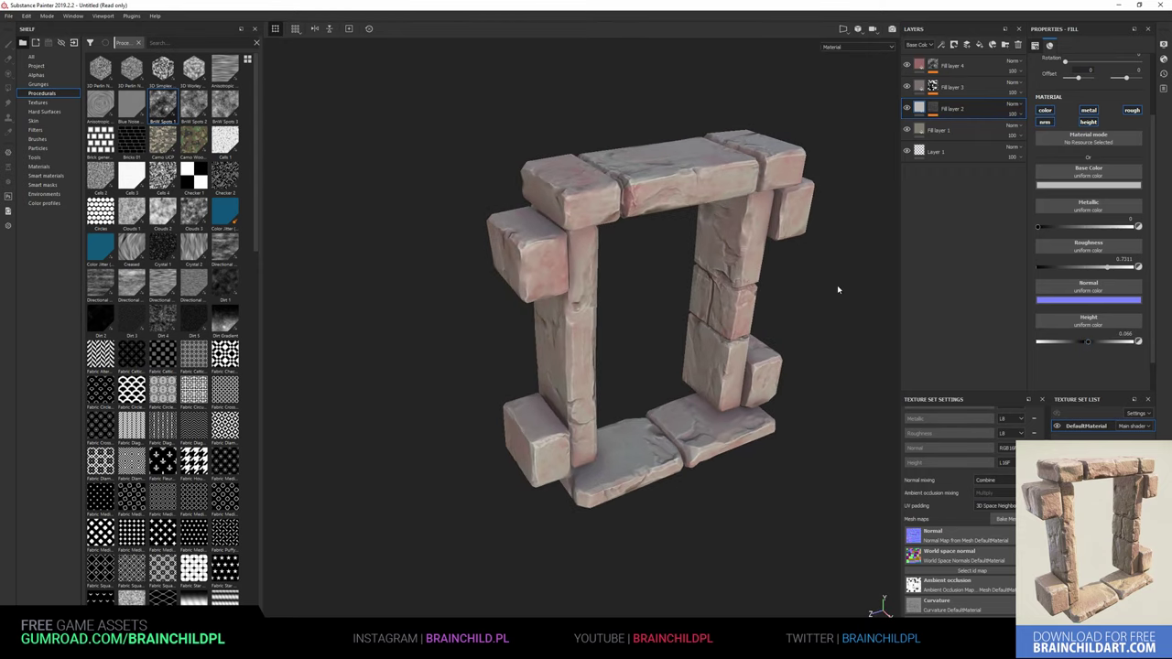
pyautogui.moveTo(1087, 344); pyautogui.dragTo(1089, 346)
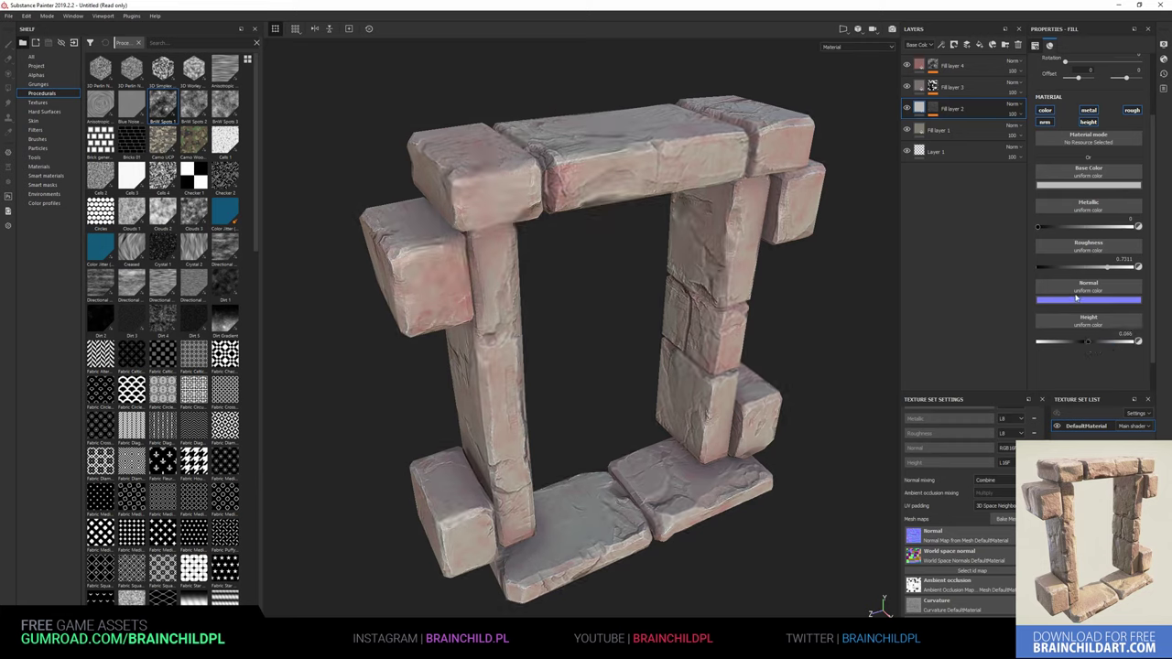
pyautogui.moveTo(1098, 270); pyautogui.dragTo(1067, 273)
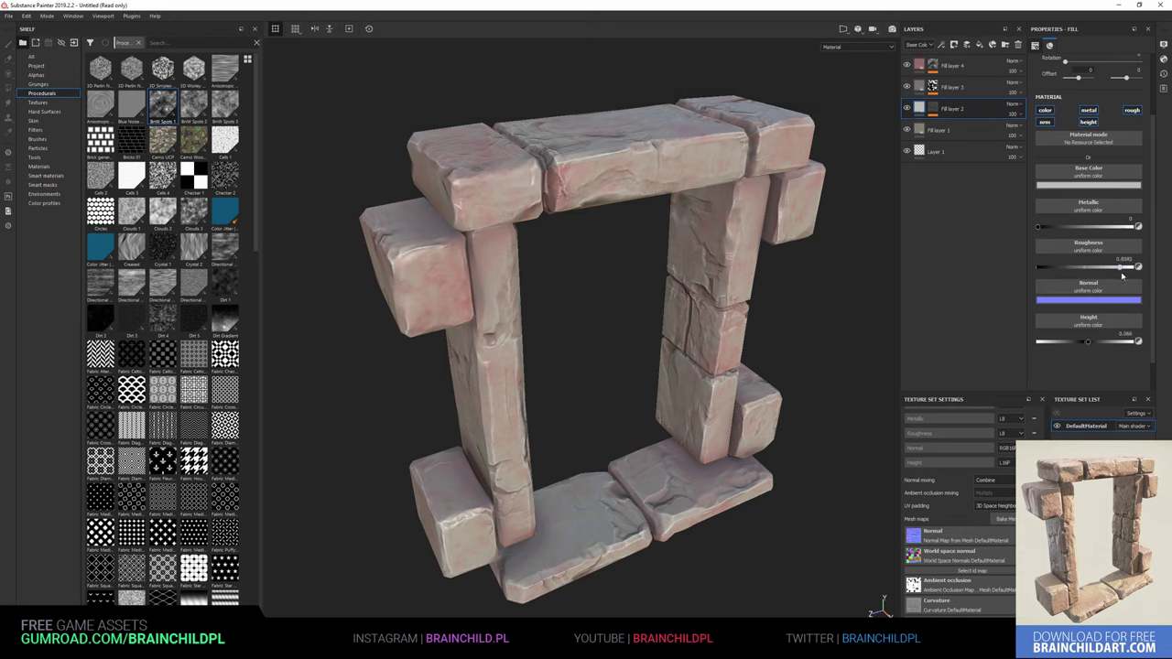